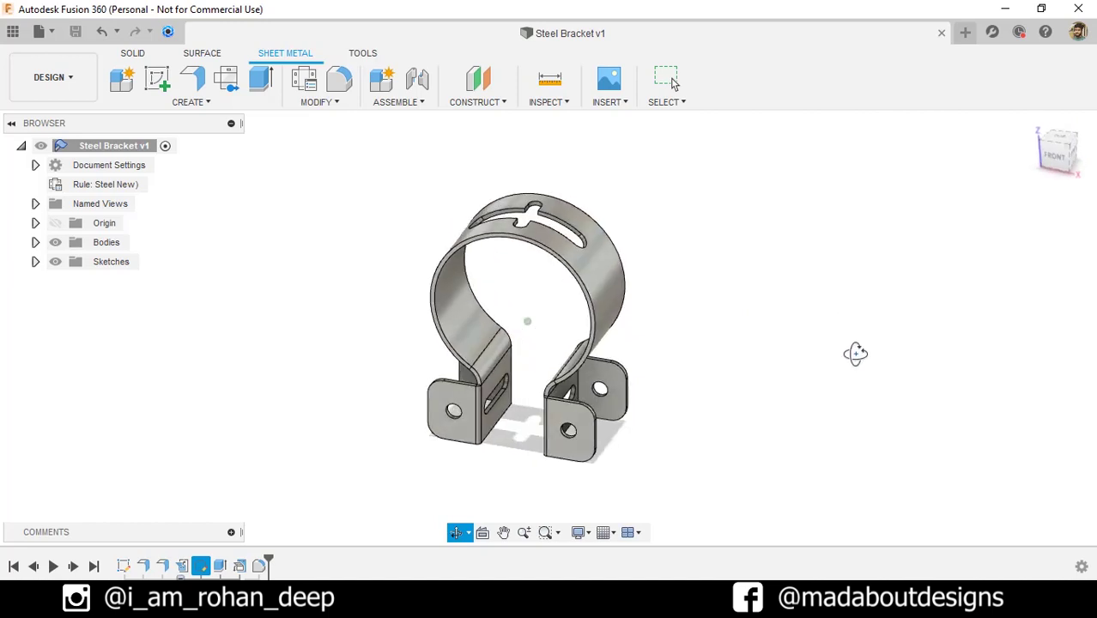
# Step: Finish orbiting the Steel Bracket v1 model and open the Sheet Metal Modify menu to reach Unfold
pyautogui.press('Escape')
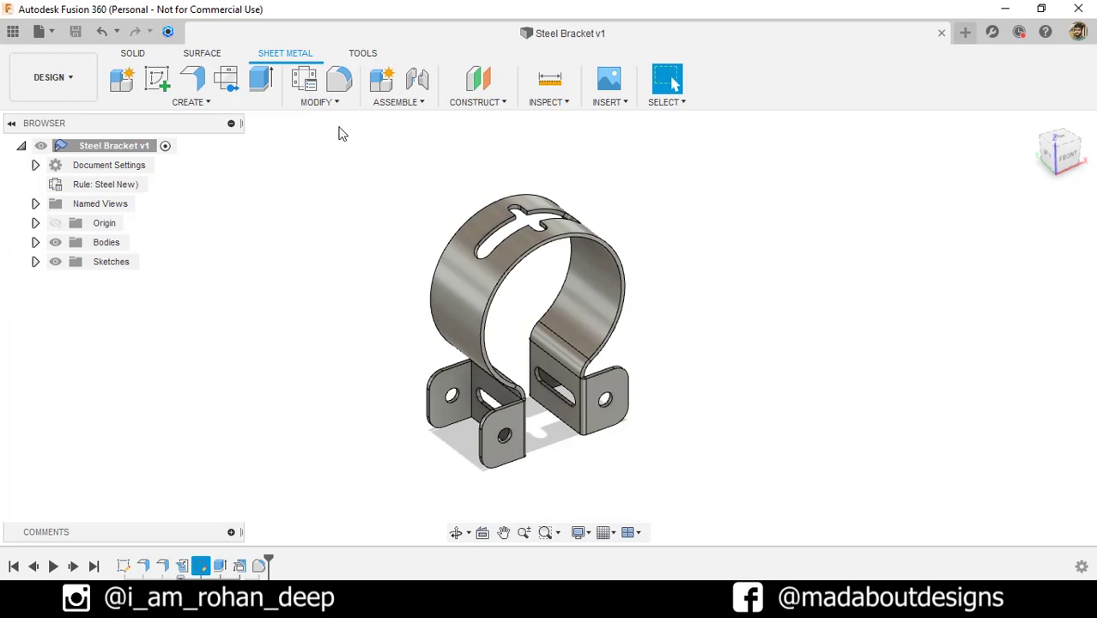
pyautogui.click(319, 102)
# Step: Unfold all bends with the right mounting tab fixed, inspect the flat pattern, then undo to refold
pyautogui.click(302, 115)
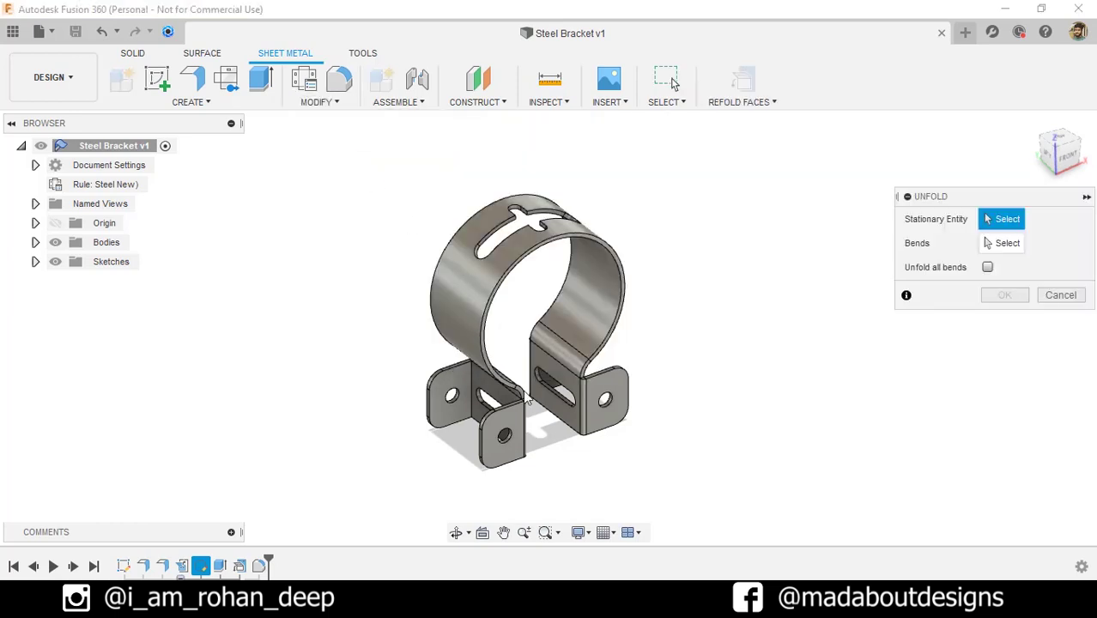
pyautogui.click(595, 406)
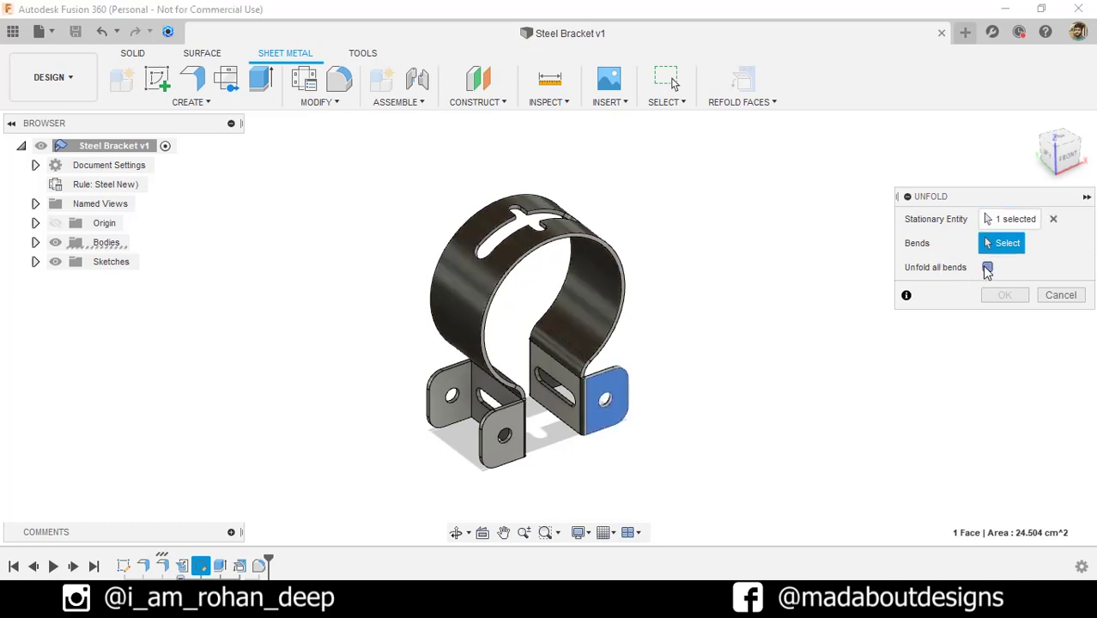
pyautogui.click(987, 268)
pyautogui.click(1005, 295)
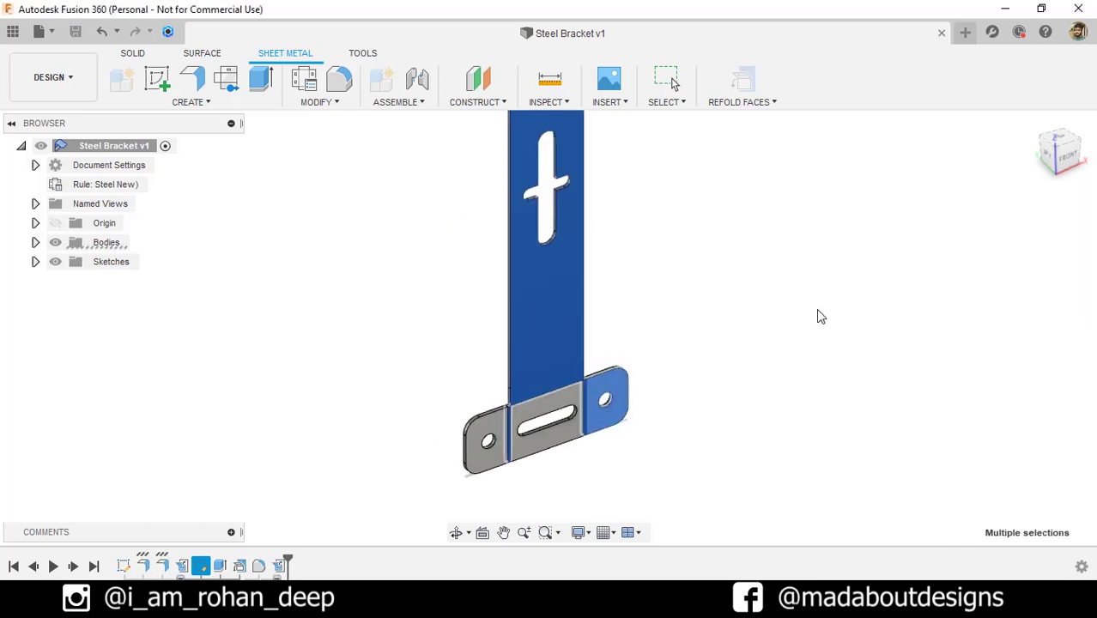
pyautogui.moveTo(813, 310); pyautogui.dragTo(702, 346, button='middle')
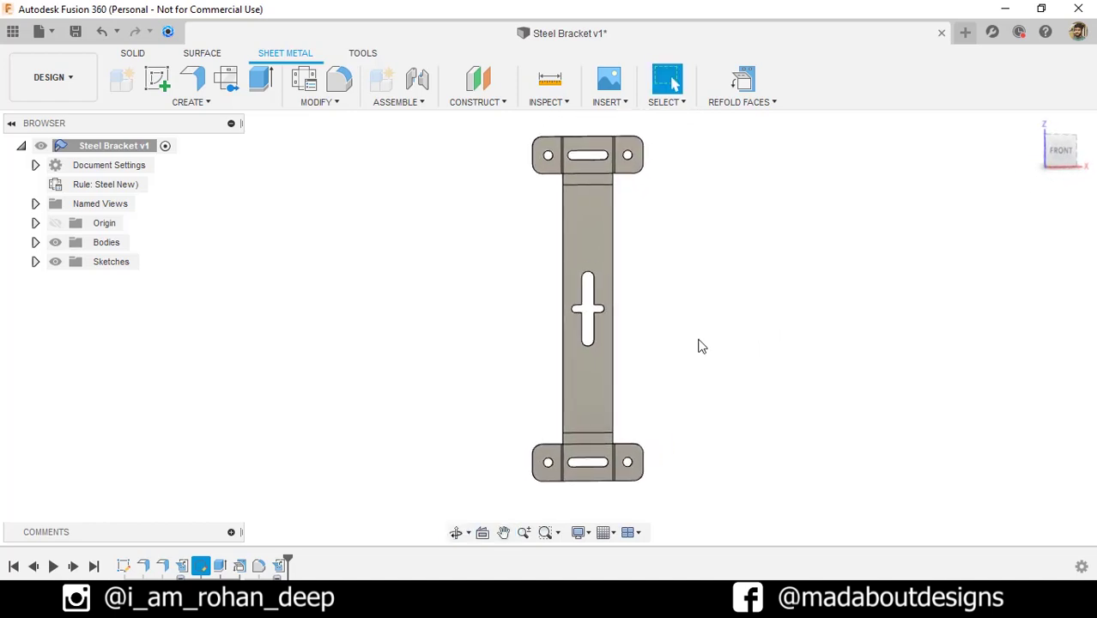
pyautogui.hotkey('ctrl', 'z')
pyautogui.keyDown('shift'); pyautogui.moveTo(425, 476); pyautogui.dragTo(489, 485, button='middle'); pyautogui.keyUp('shift')
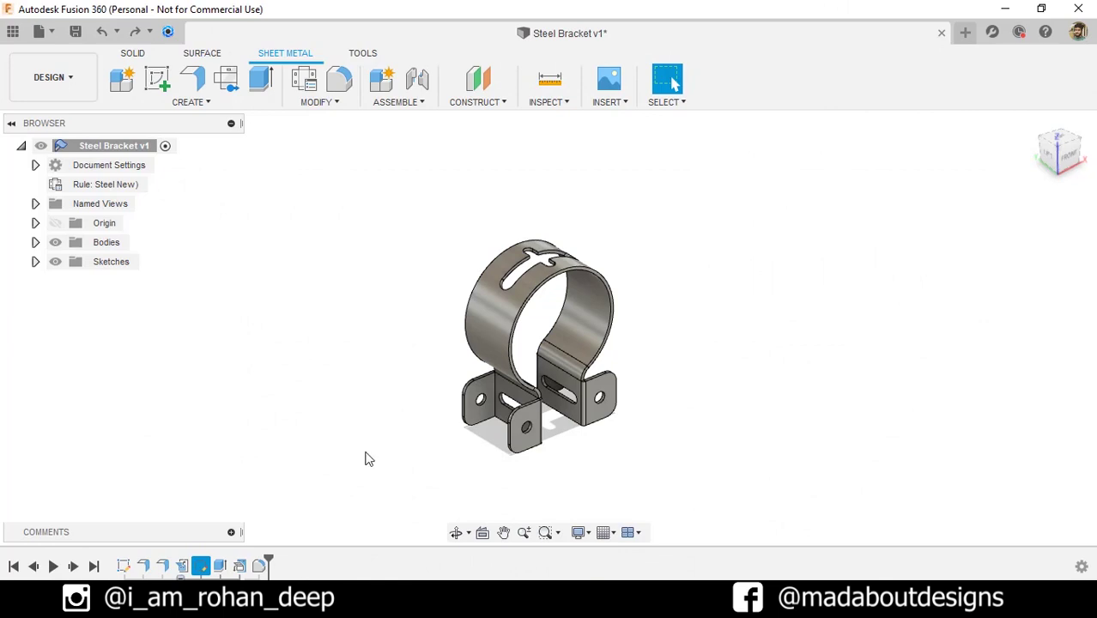
# Step: Start a new Untitled design, confirm Units: cm in Document Settings, and sketch on the XZ plane
pyautogui.click(49, 36)
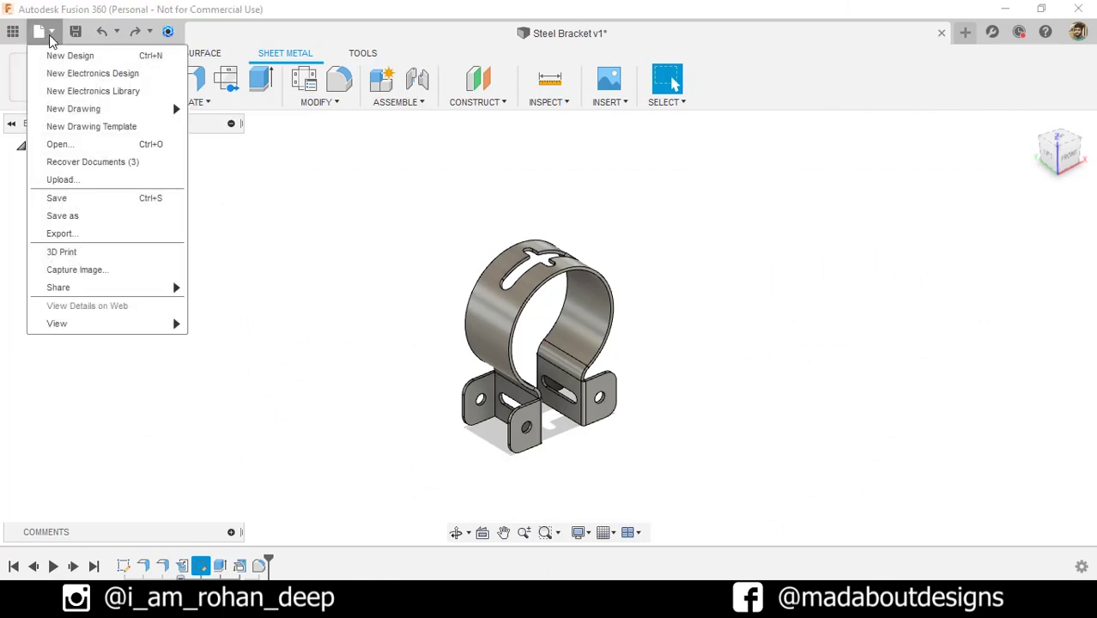
pyautogui.click(96, 56)
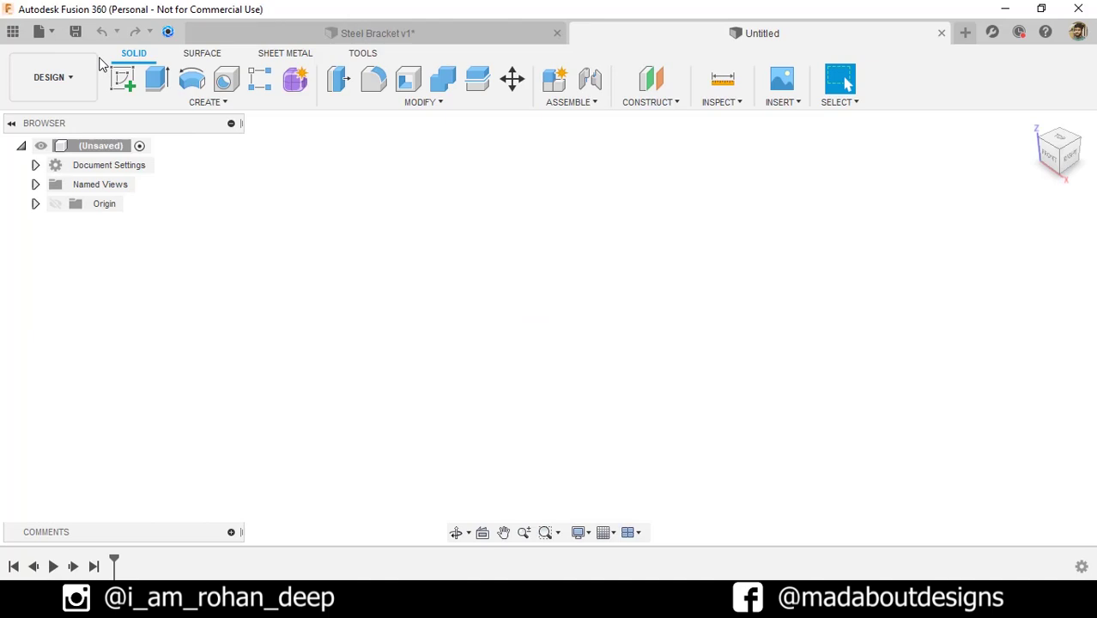
pyautogui.click(36, 166)
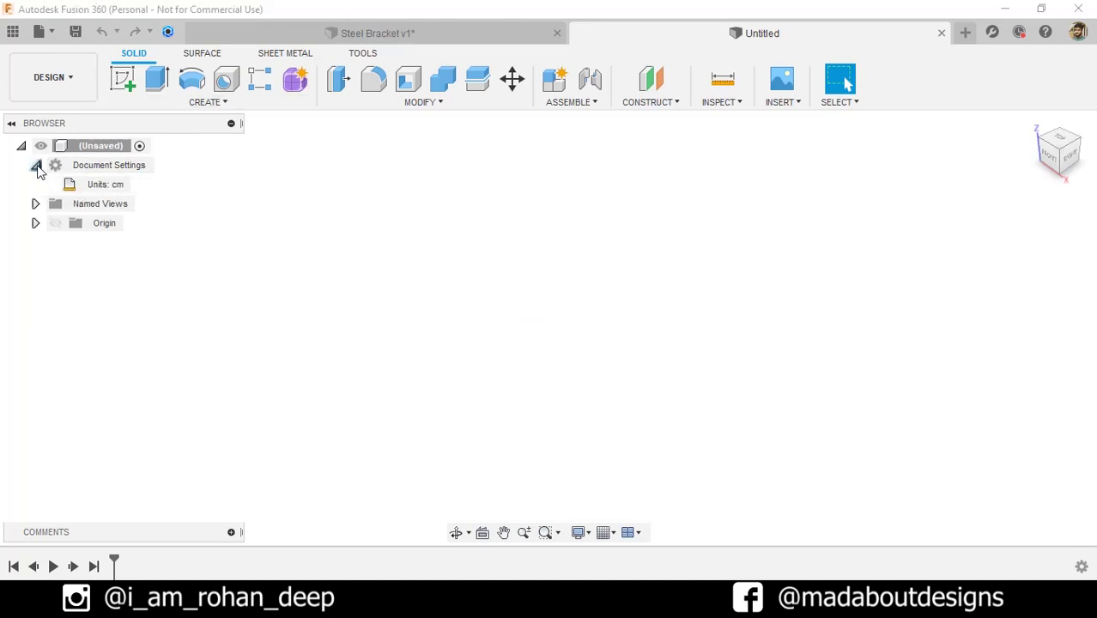
pyautogui.moveTo(119, 191)
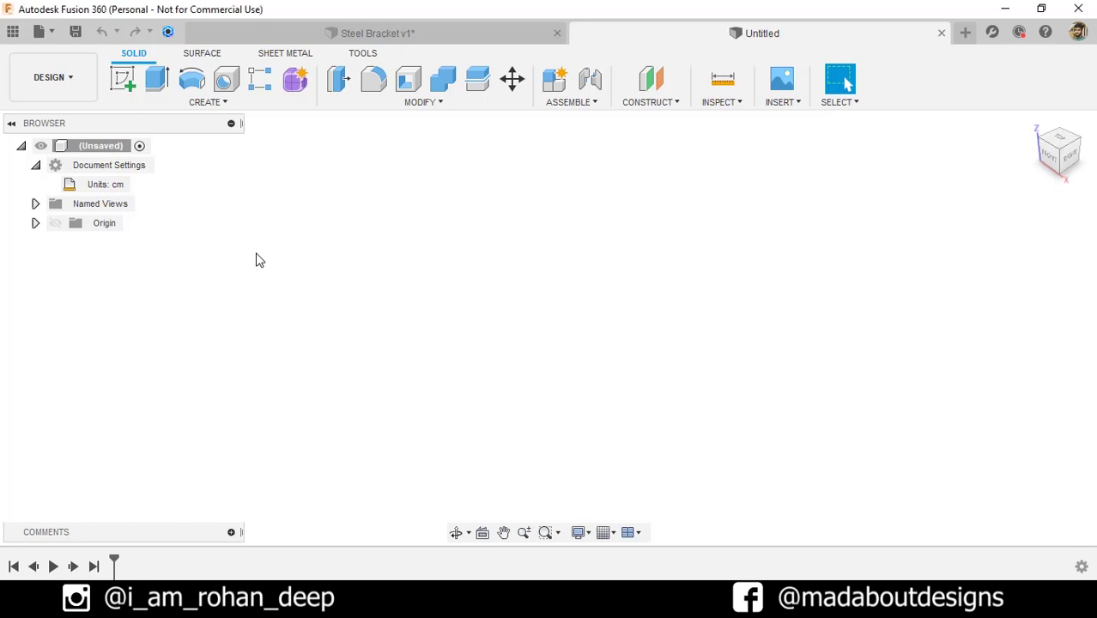
pyautogui.click(126, 86)
pyautogui.click(574, 312)
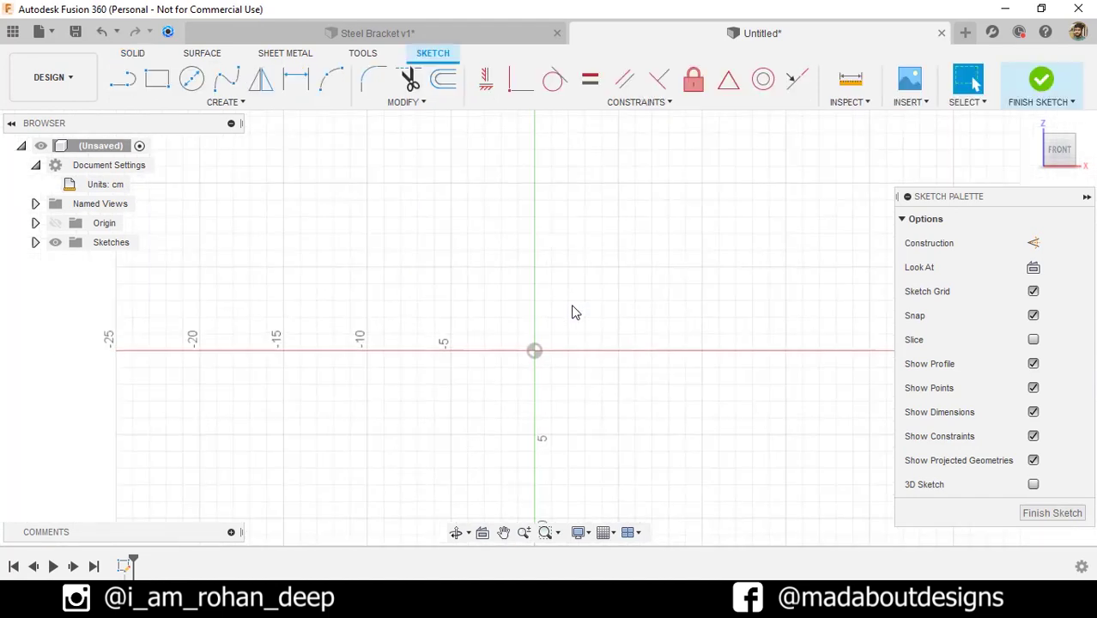
# Step: Draw a 15 cm center-diameter circle at the sketch origin
pyautogui.click(275, 106)
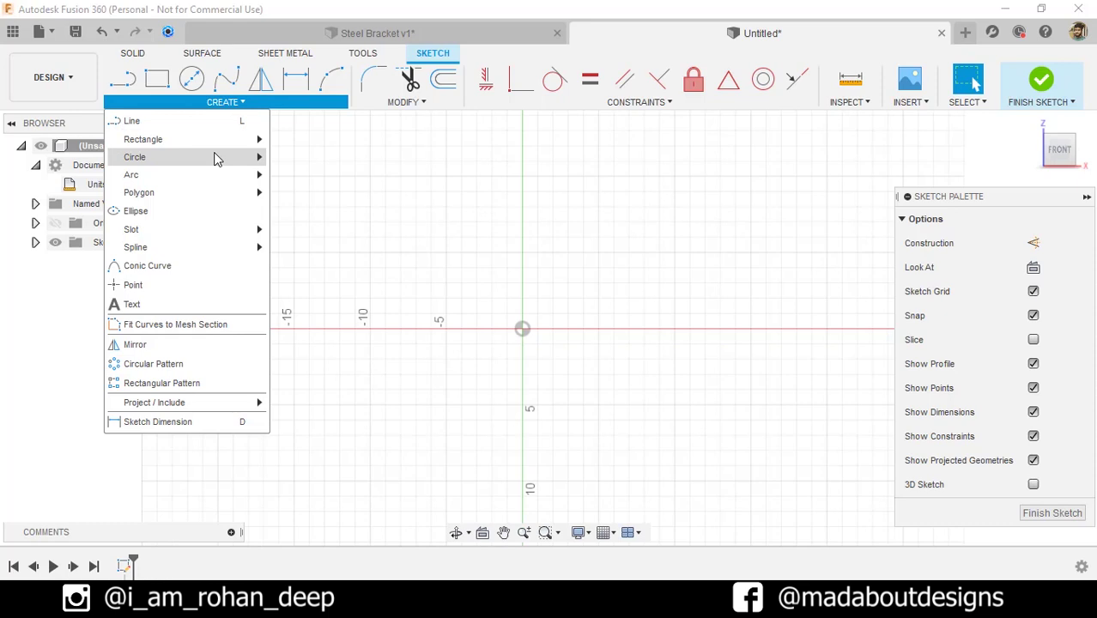
pyautogui.moveTo(216, 157)
pyautogui.click(313, 166)
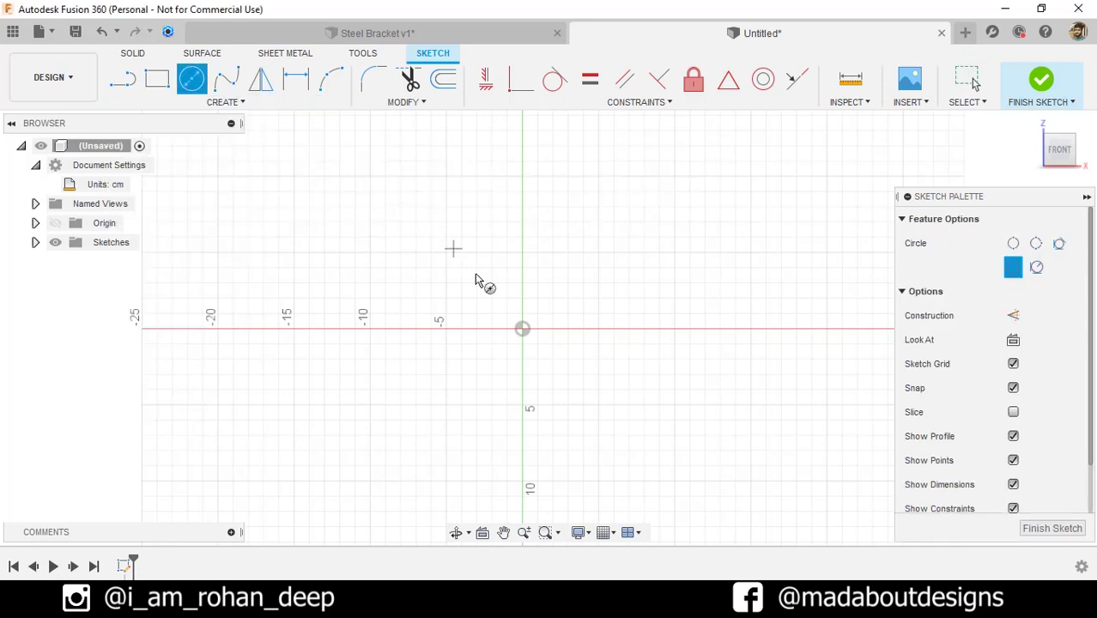
pyautogui.click(522, 330)
pyautogui.write('15')
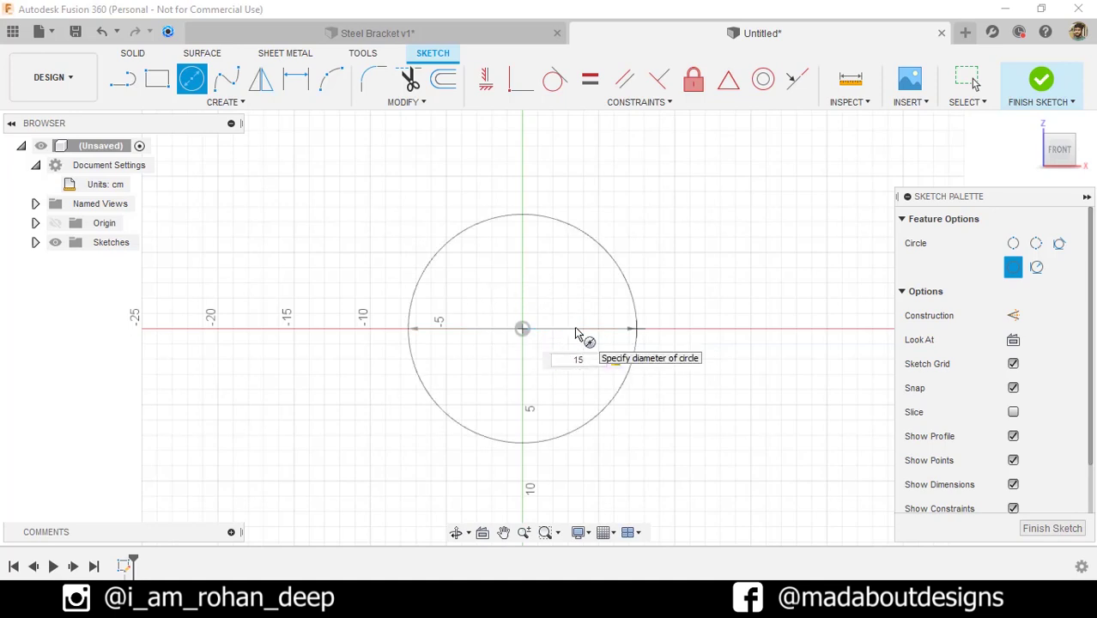
pyautogui.press('Return')
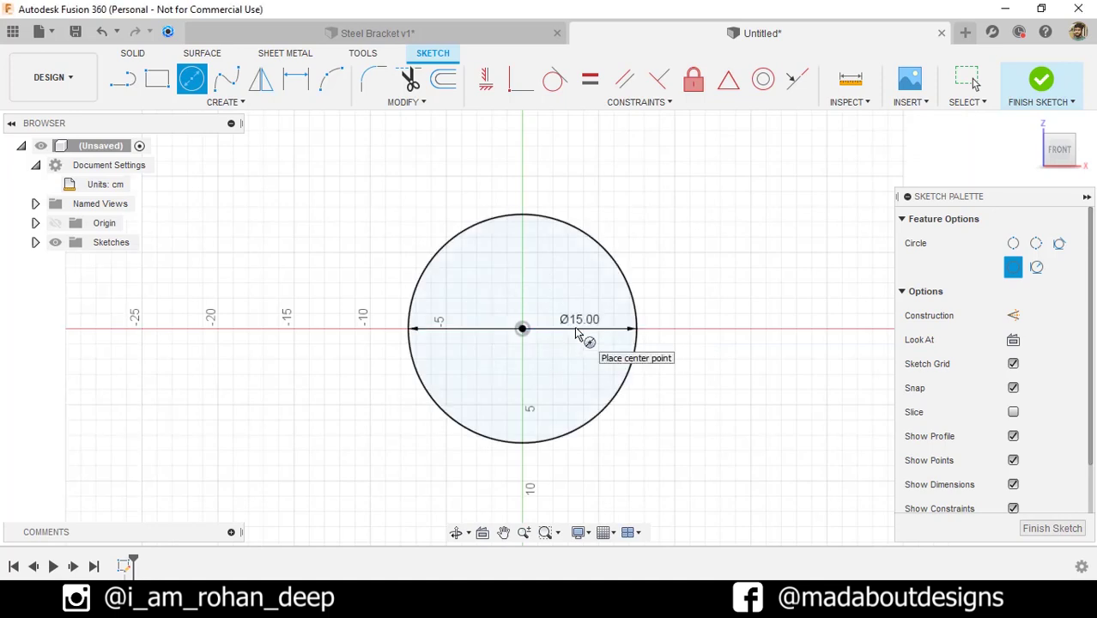
# Step: Draw a 6 × 14 cm two-point rectangle starting on the horizontal axis
pyautogui.scroll(-2, 578, 336)
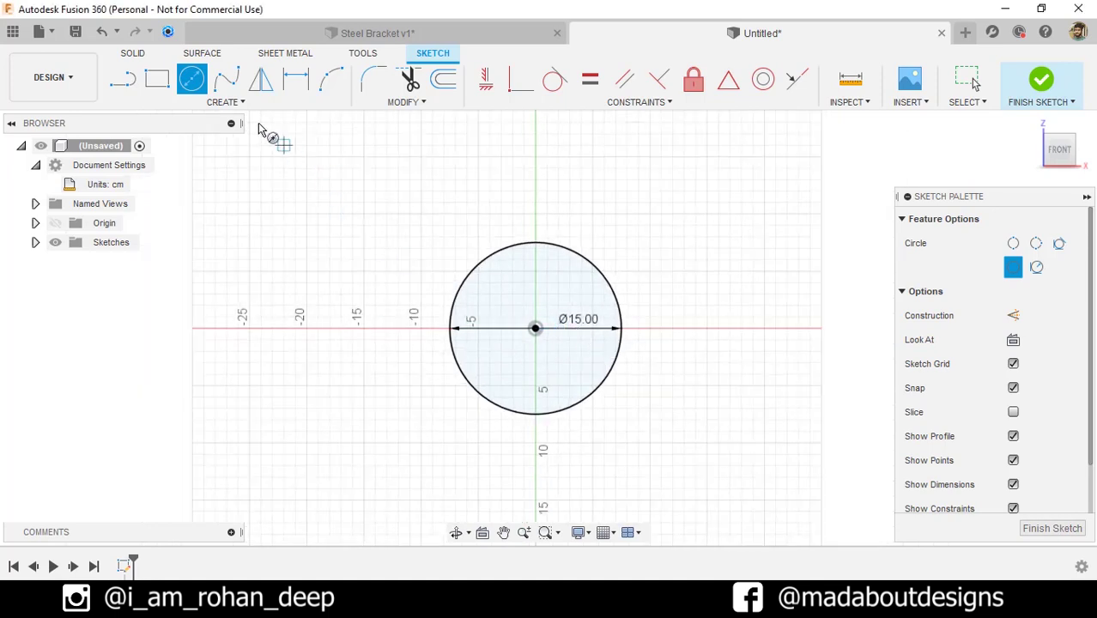
pyautogui.click(157, 79)
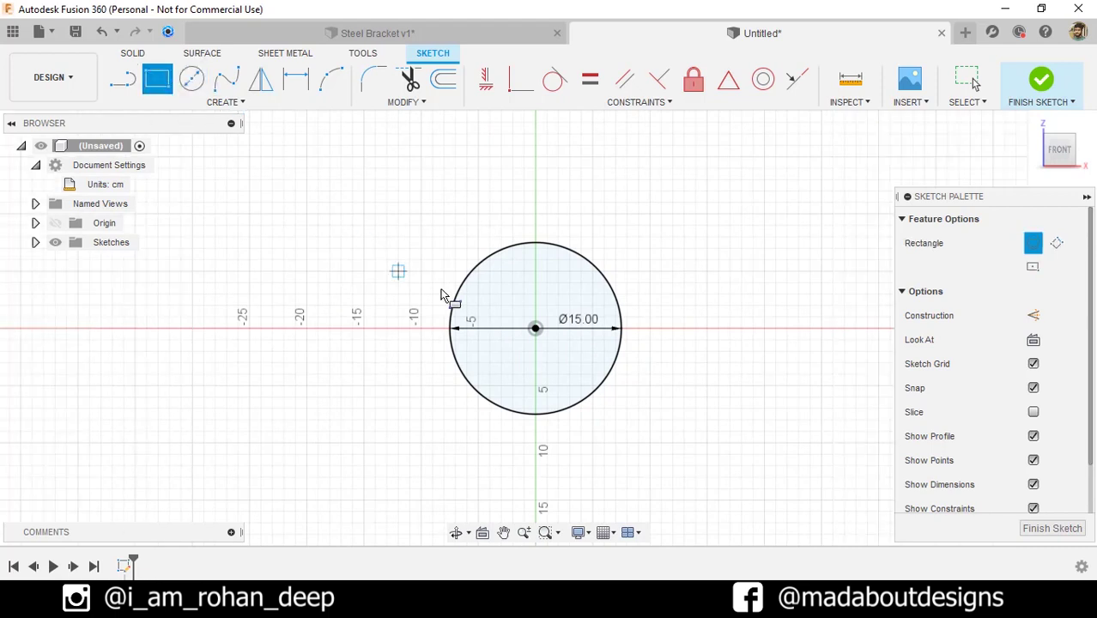
pyautogui.scroll(2, 445, 298)
pyautogui.moveTo(549, 341); pyautogui.dragTo(491, 216, button='middle')
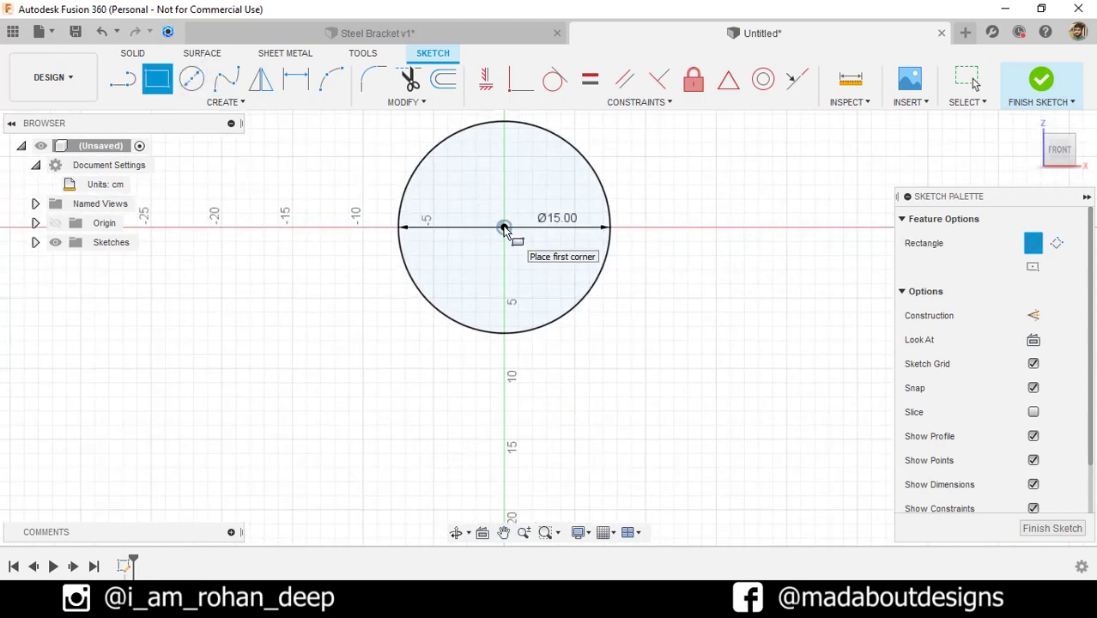
pyautogui.click(463, 228)
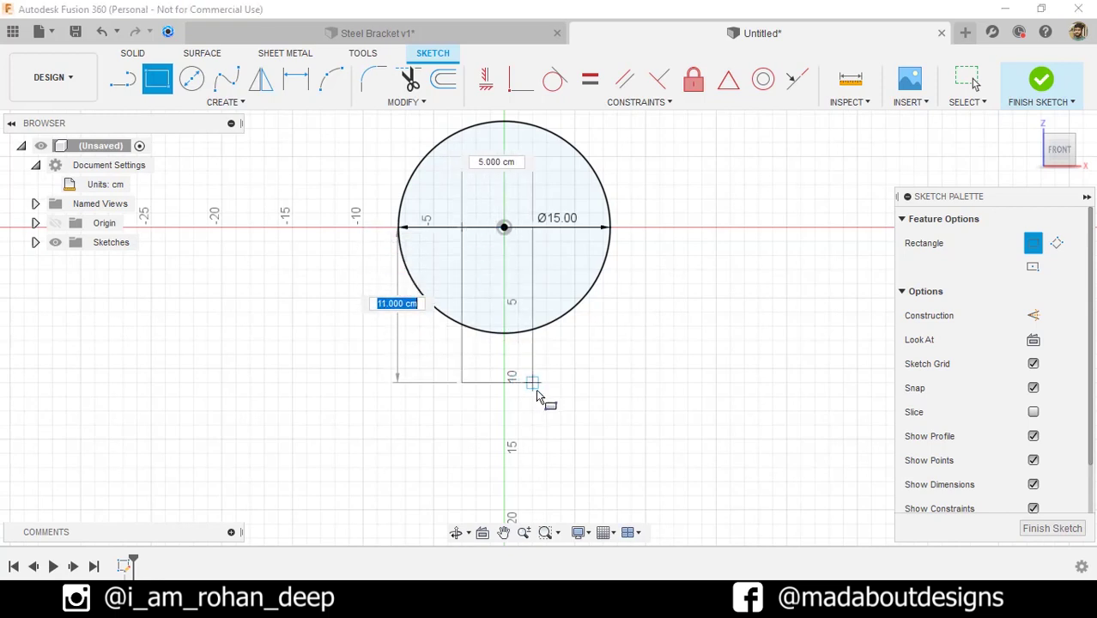
pyautogui.write('14')
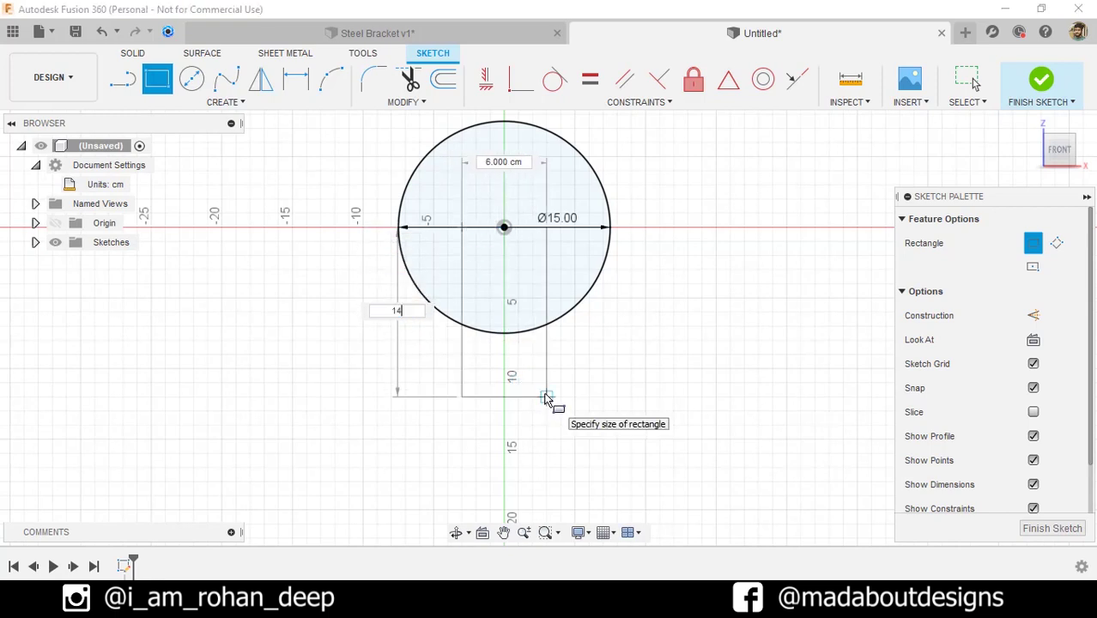
pyautogui.press('Tab')
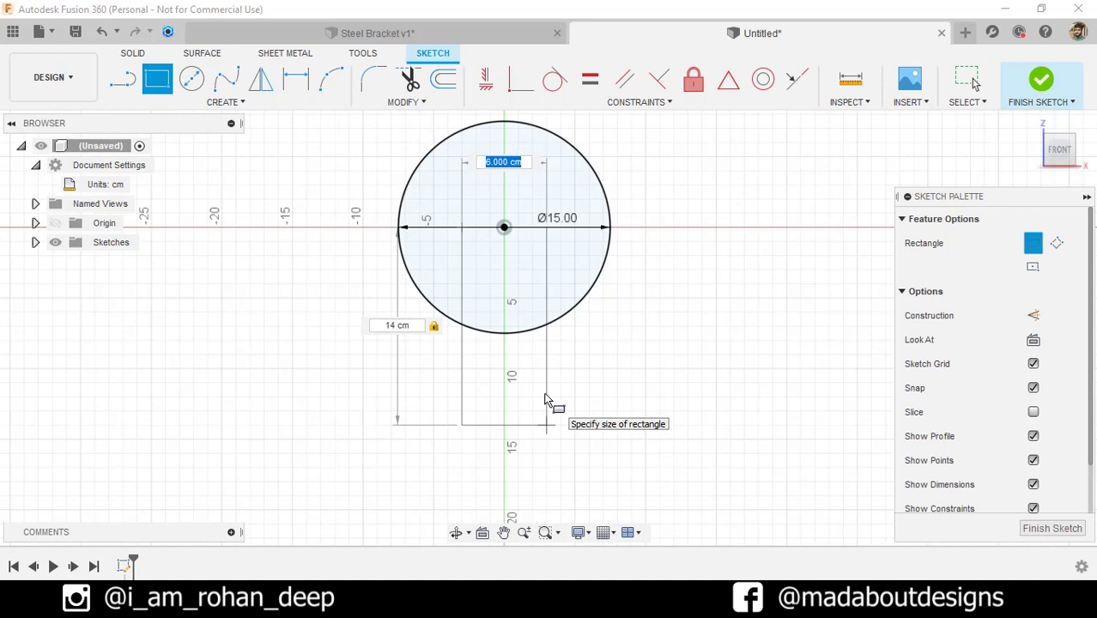
pyautogui.press('Tab')
pyautogui.press('Return')
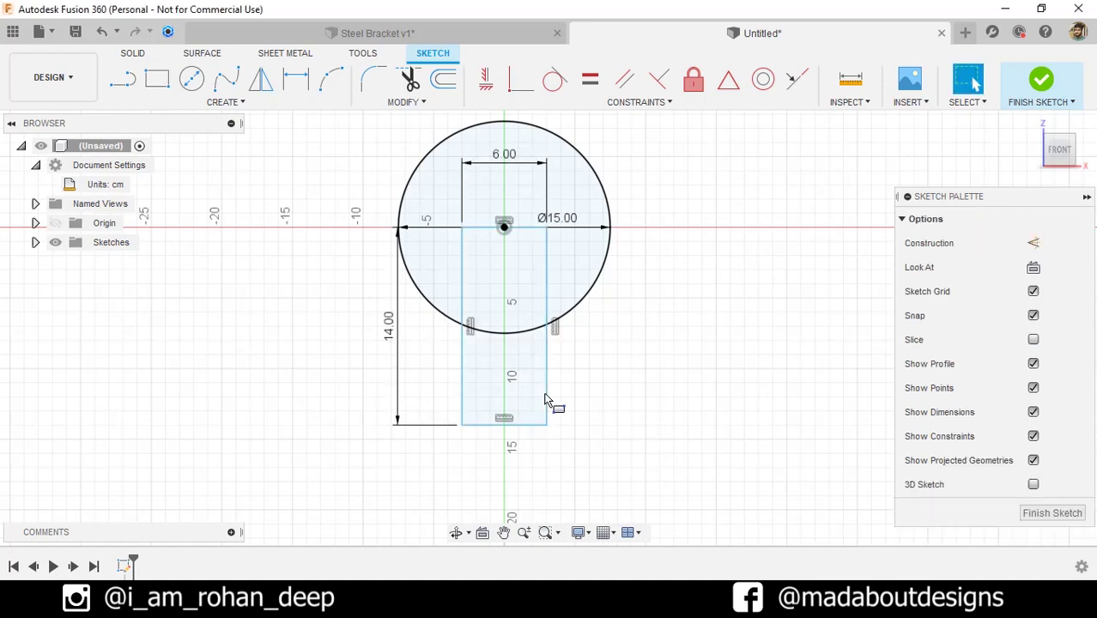
pyautogui.scroll(1, 601, 348)
pyautogui.moveTo(607, 347); pyautogui.dragTo(614, 387)
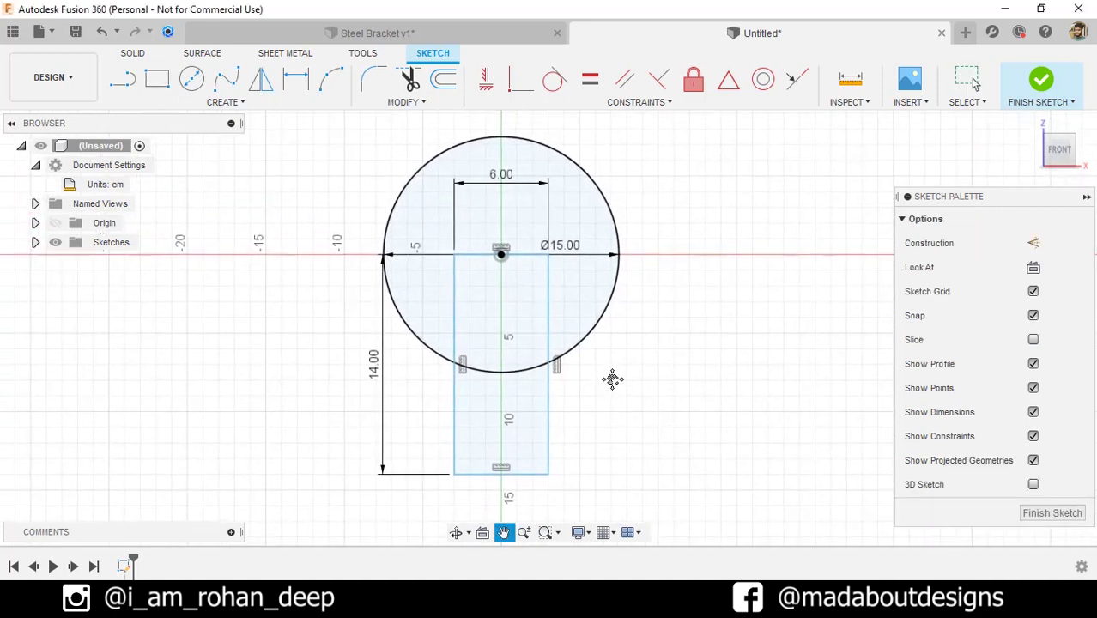
pyautogui.press('Escape')
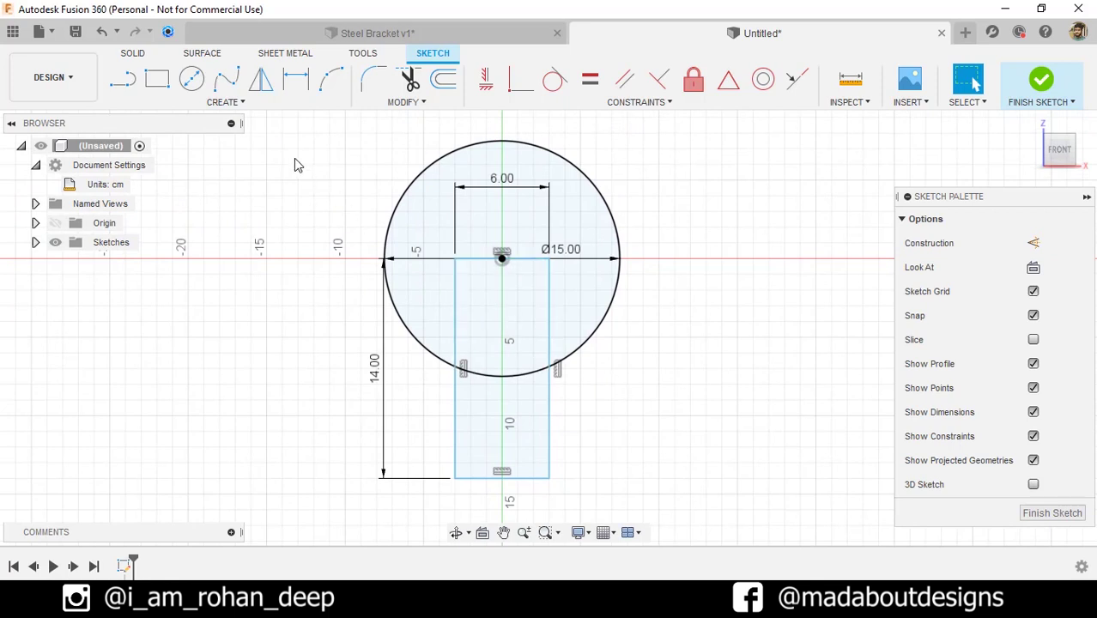
# Step: Dimension the rectangle's upper left corner 3 cm from the circle centre
pyautogui.click(269, 102)
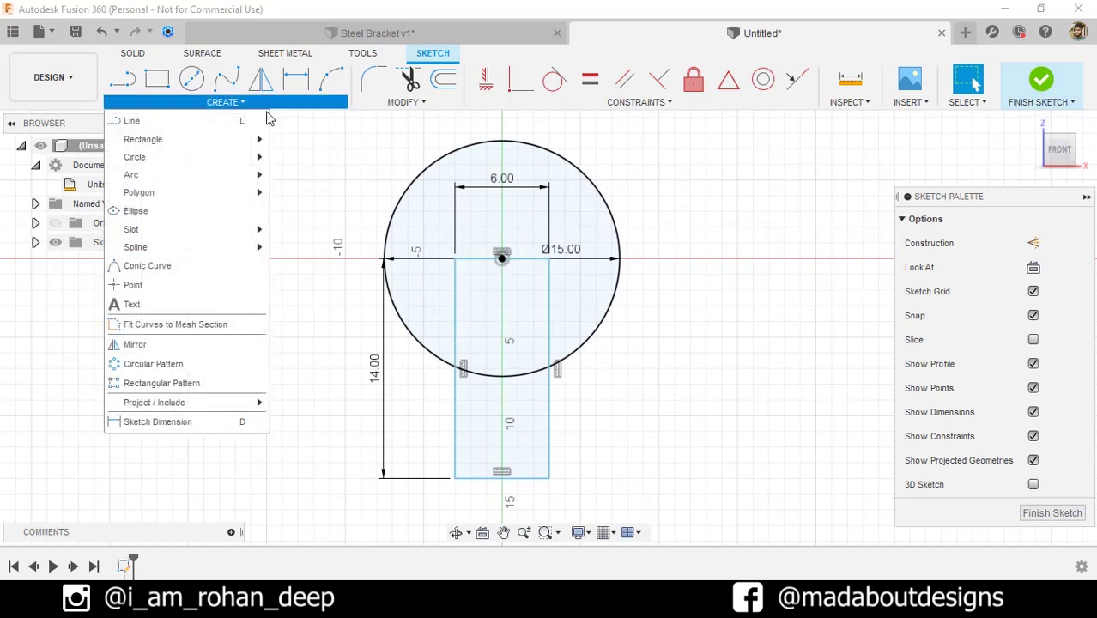
pyautogui.click(205, 421)
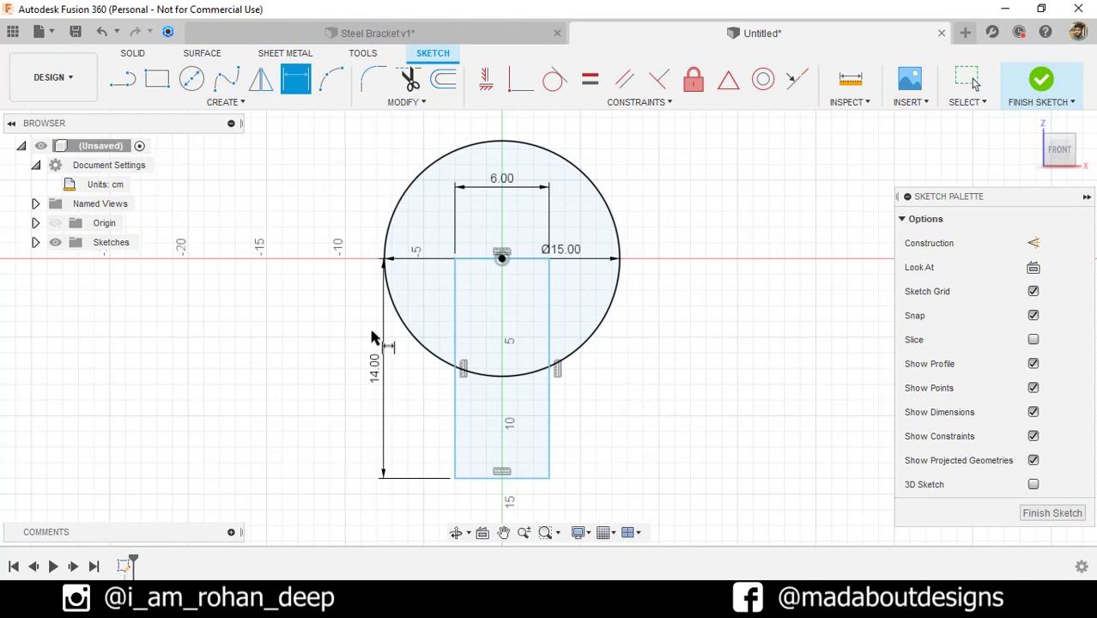
pyautogui.click(504, 262)
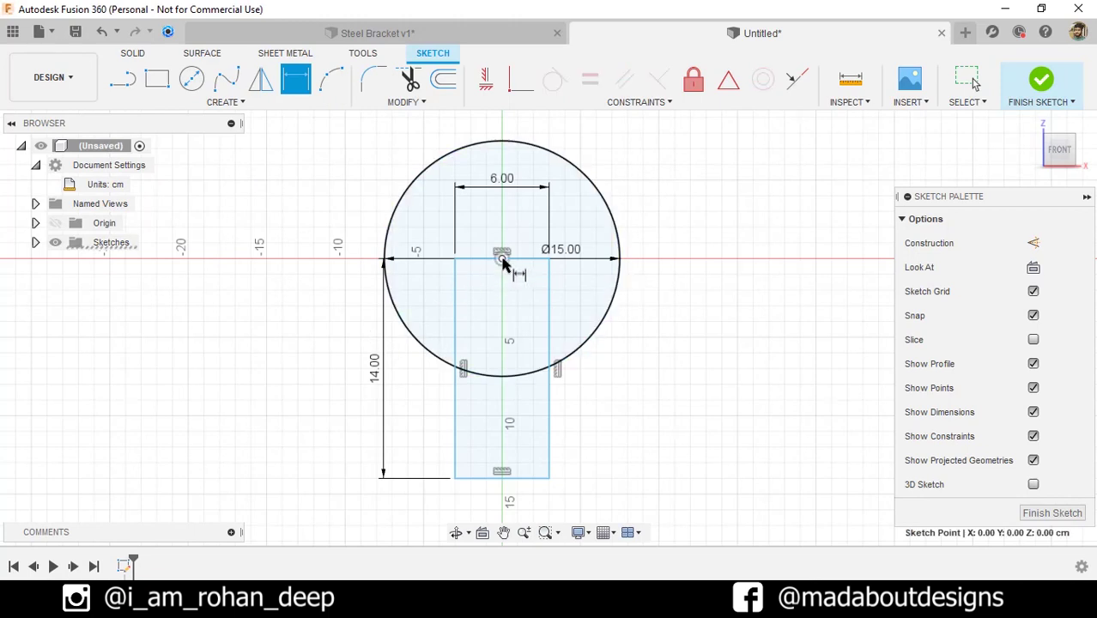
pyautogui.click(456, 260)
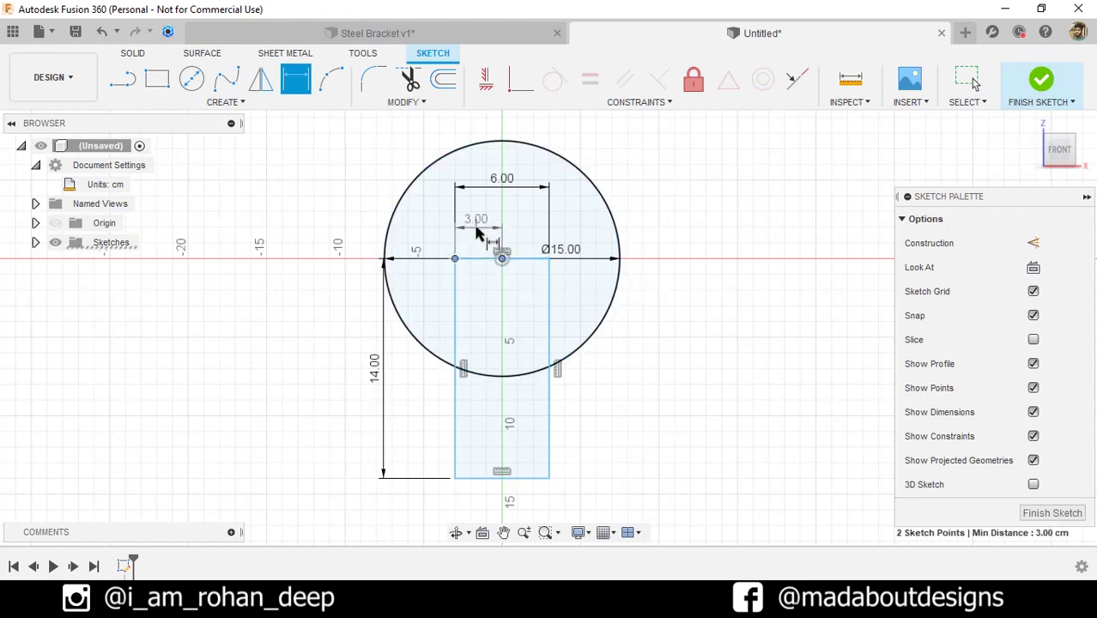
pyautogui.click(483, 230)
pyautogui.press('Return')
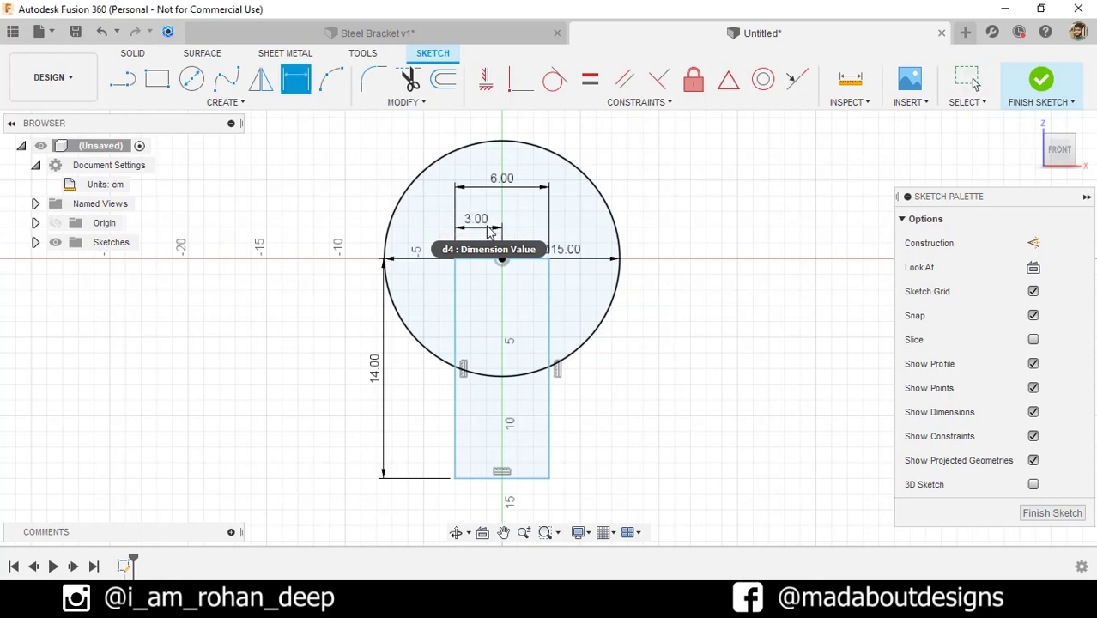
pyautogui.press('Escape')
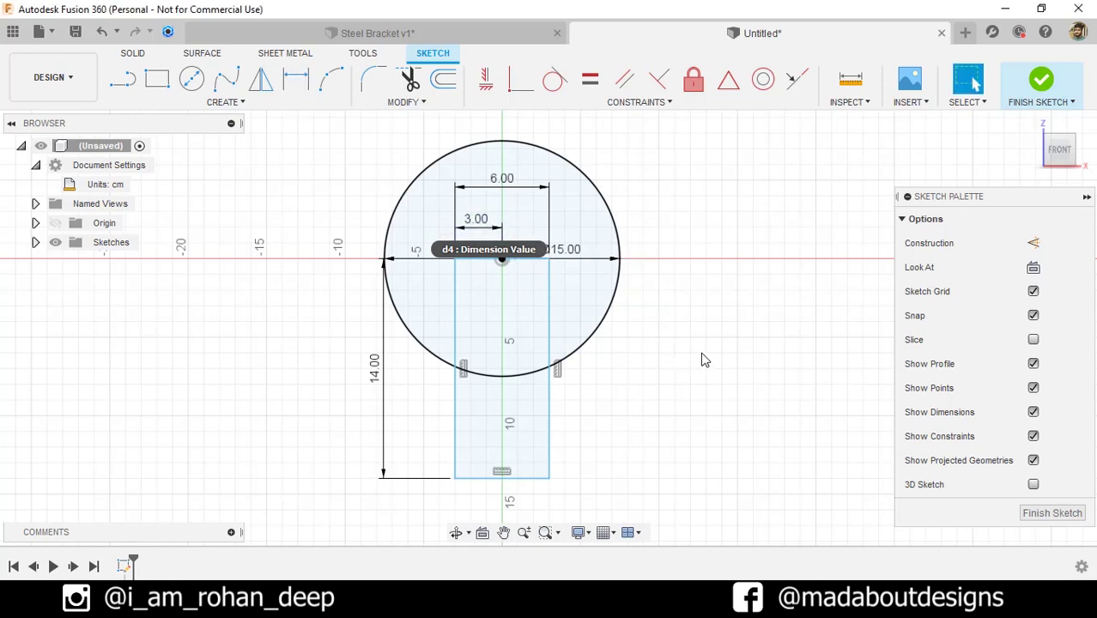
# Step: Trim the rectangle's left, top, right and bottom edges and the circle's bottom arc
pyautogui.click(411, 82)
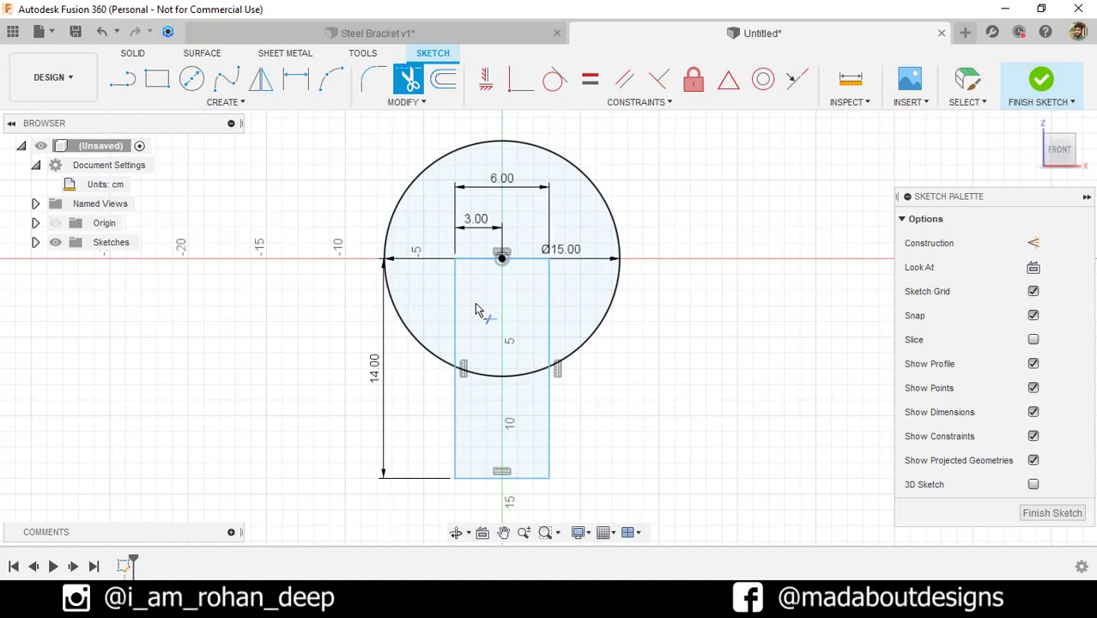
pyautogui.click(455, 292)
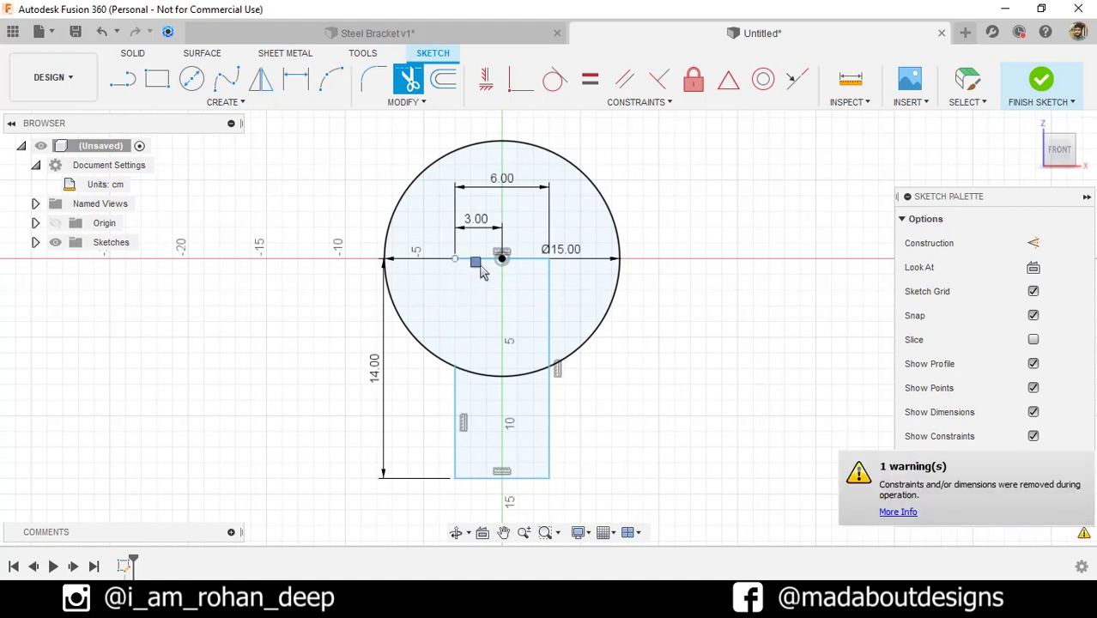
pyautogui.click(479, 259)
pyautogui.click(549, 274)
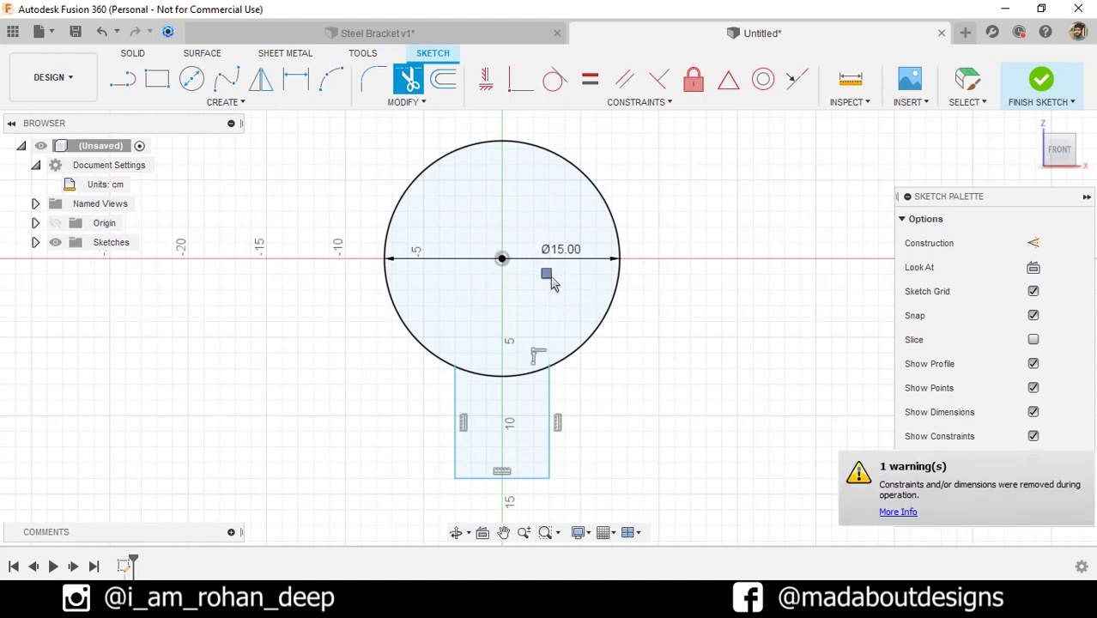
pyautogui.click(503, 375)
pyautogui.click(504, 477)
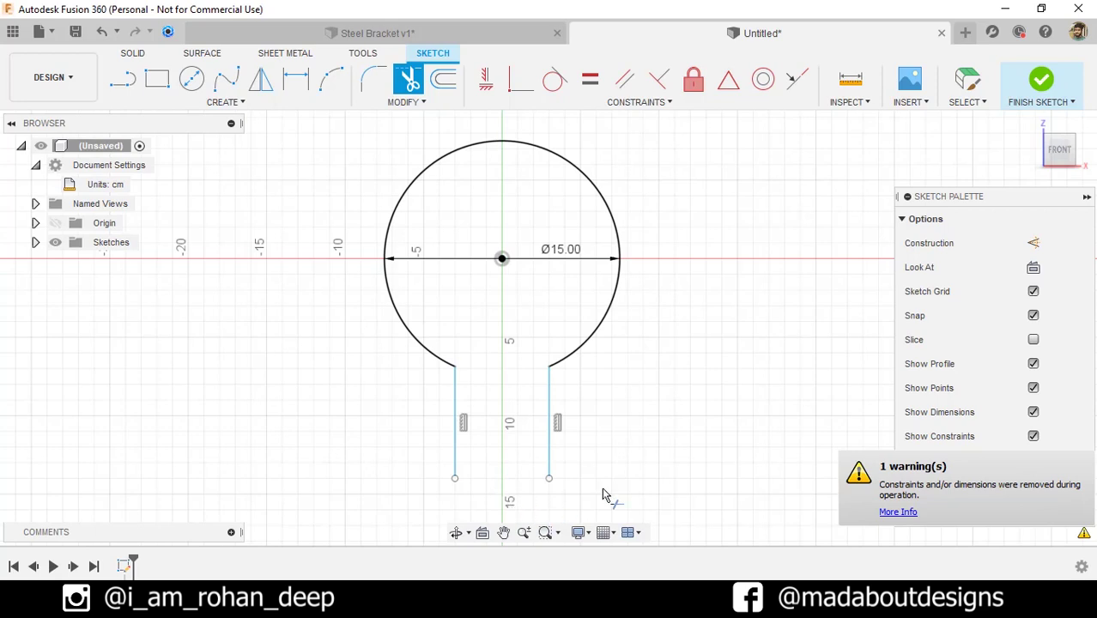
pyautogui.moveTo(679, 477); pyautogui.dragTo(695, 428, button='middle')
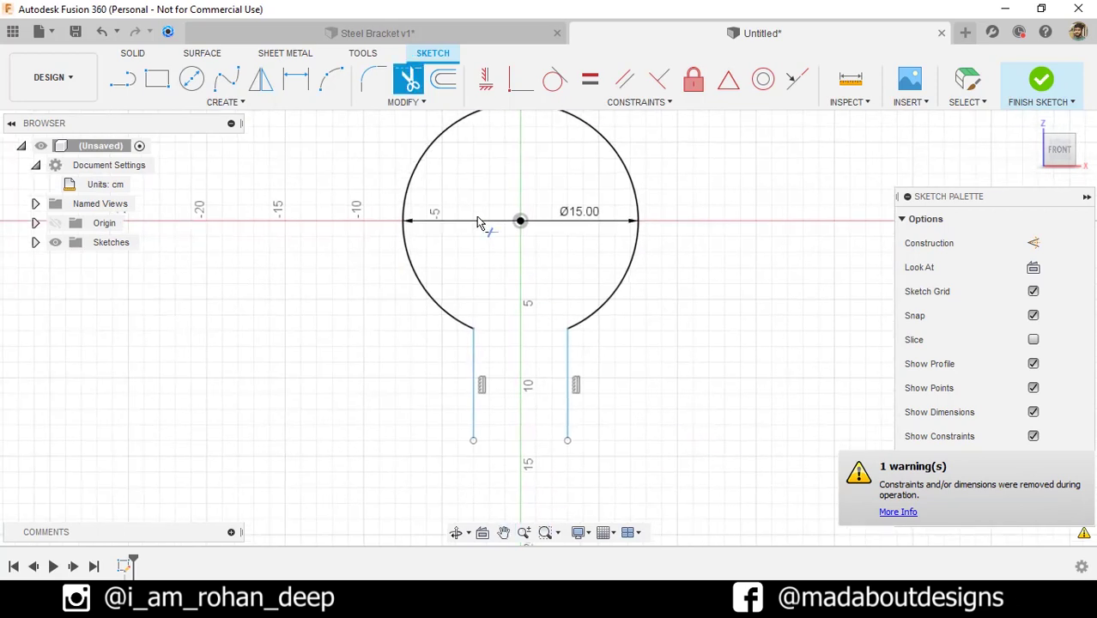
# Step: Fillet both ring-to-leg joints with a 2 cm radius
pyautogui.click(404, 103)
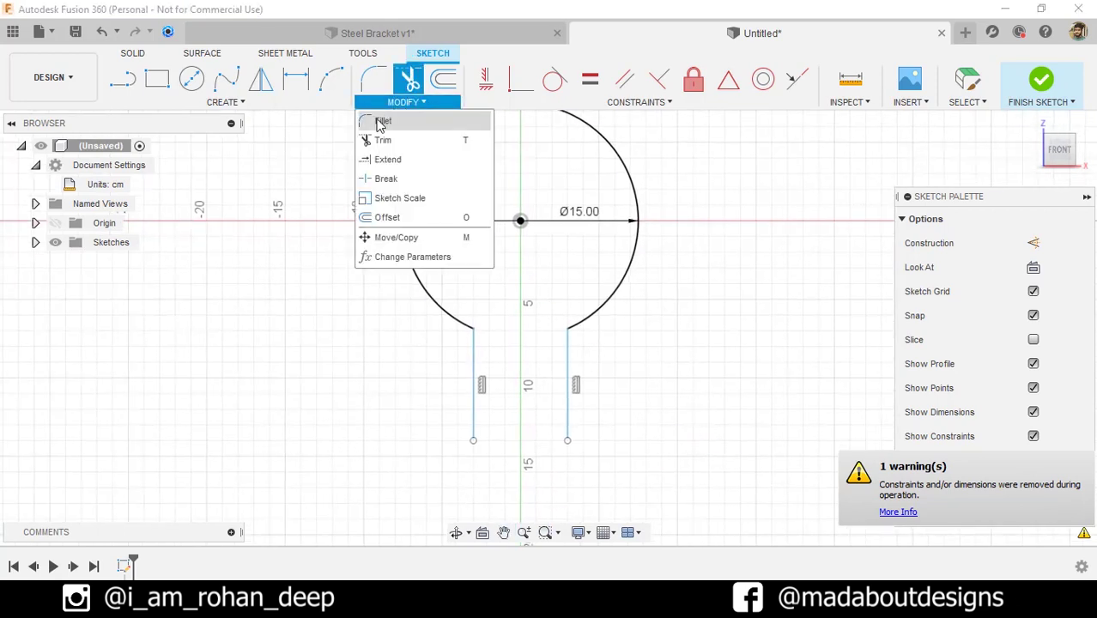
pyautogui.click(396, 120)
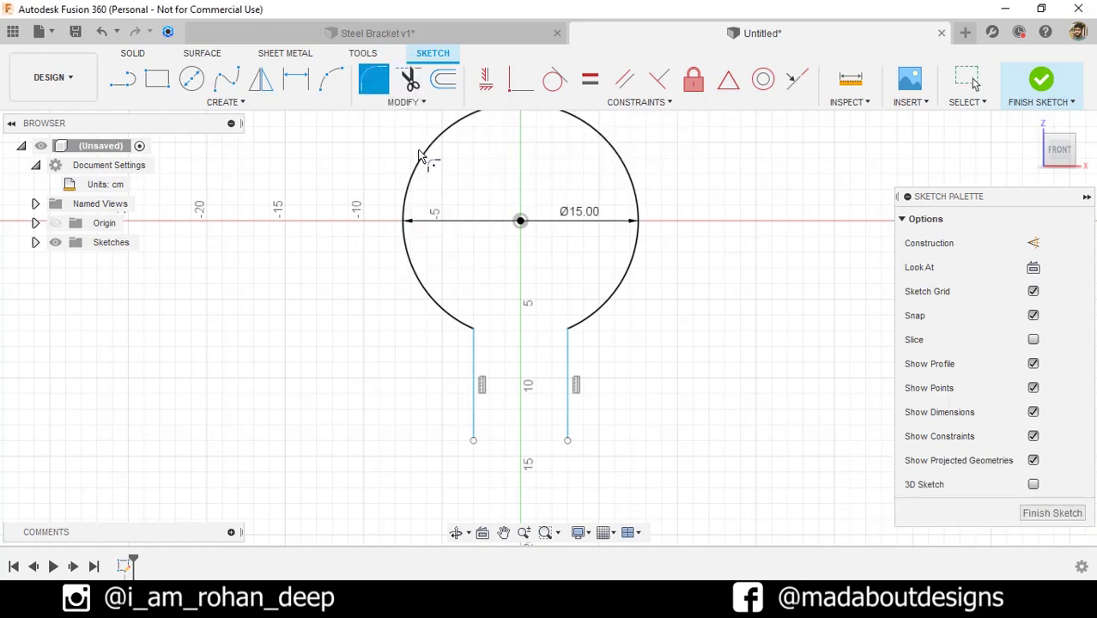
pyautogui.click(478, 334)
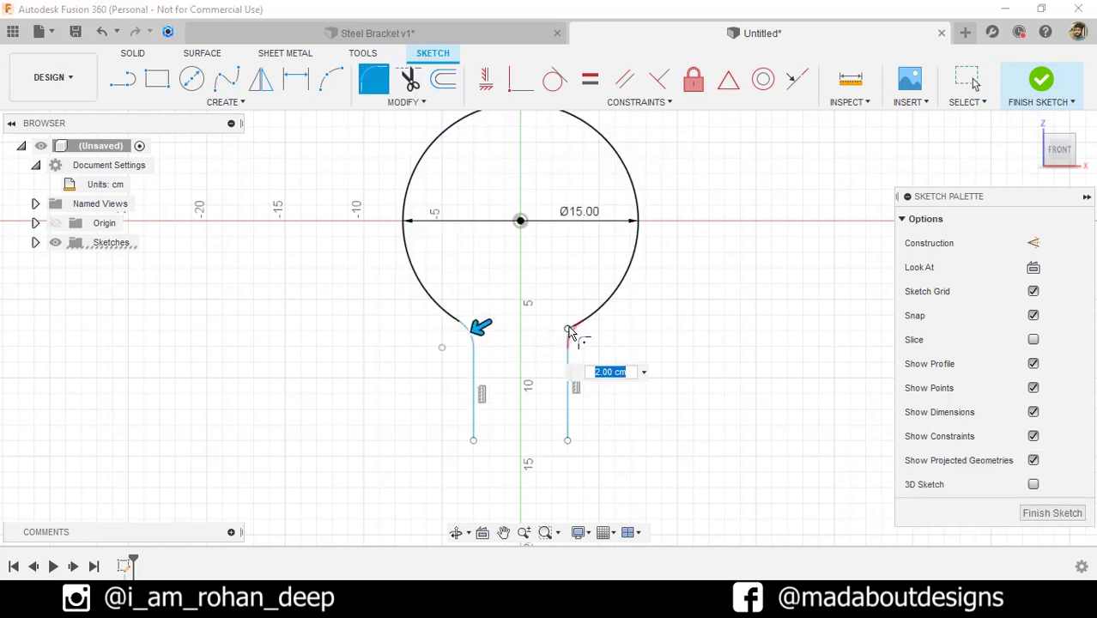
pyautogui.click(569, 335)
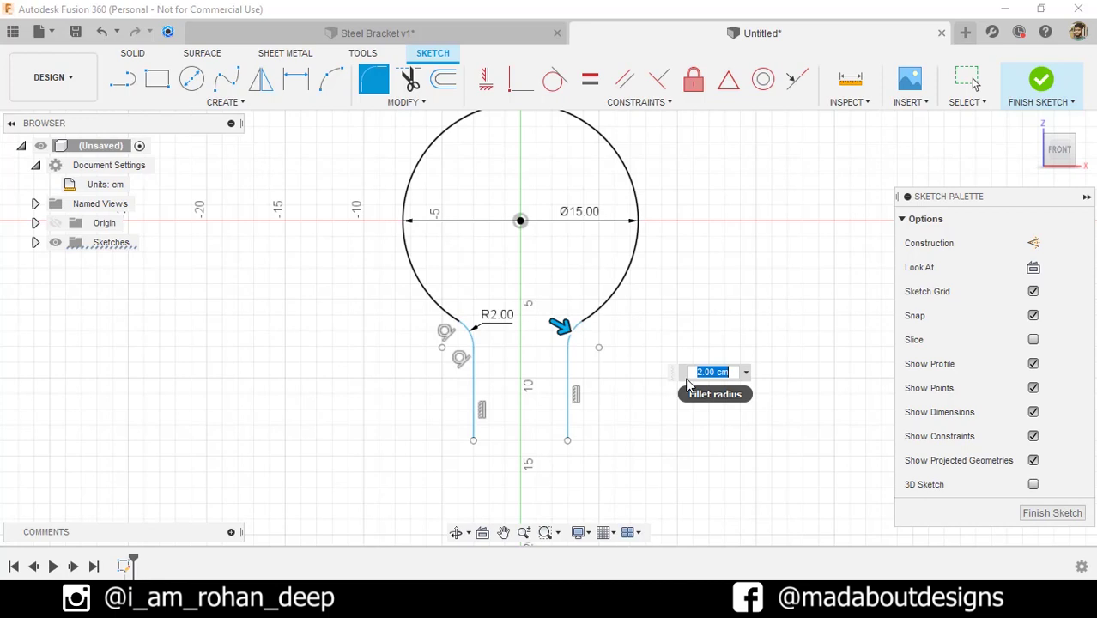
pyautogui.press('Return')
# Step: Finish the sketch and orbit to view the profile at an angle
pyautogui.scroll(-2, 687, 385)
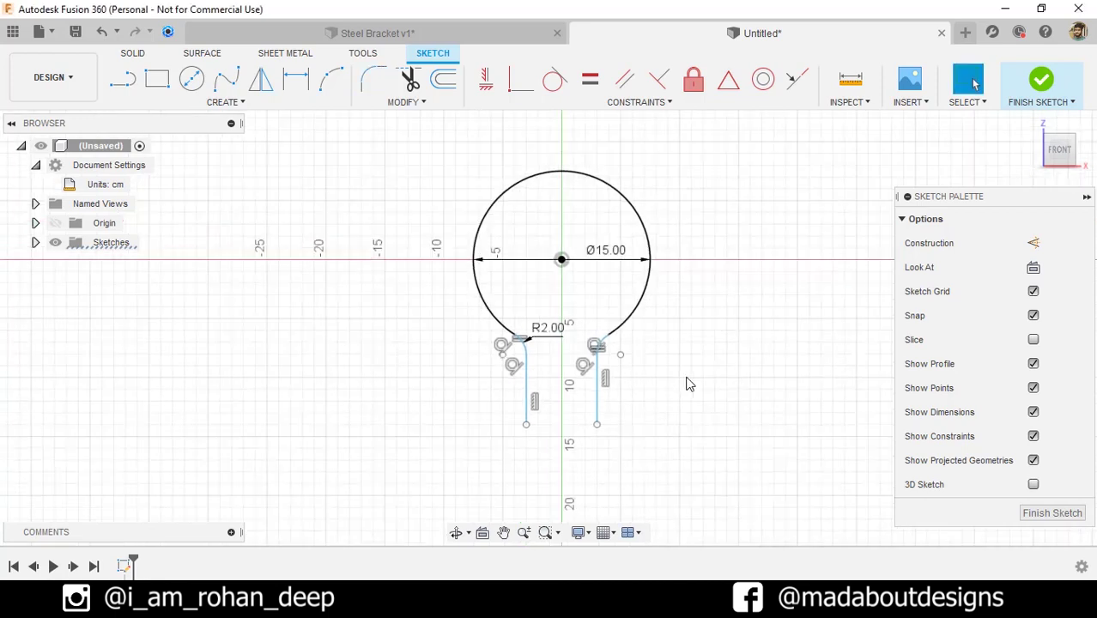
pyautogui.click(1042, 79)
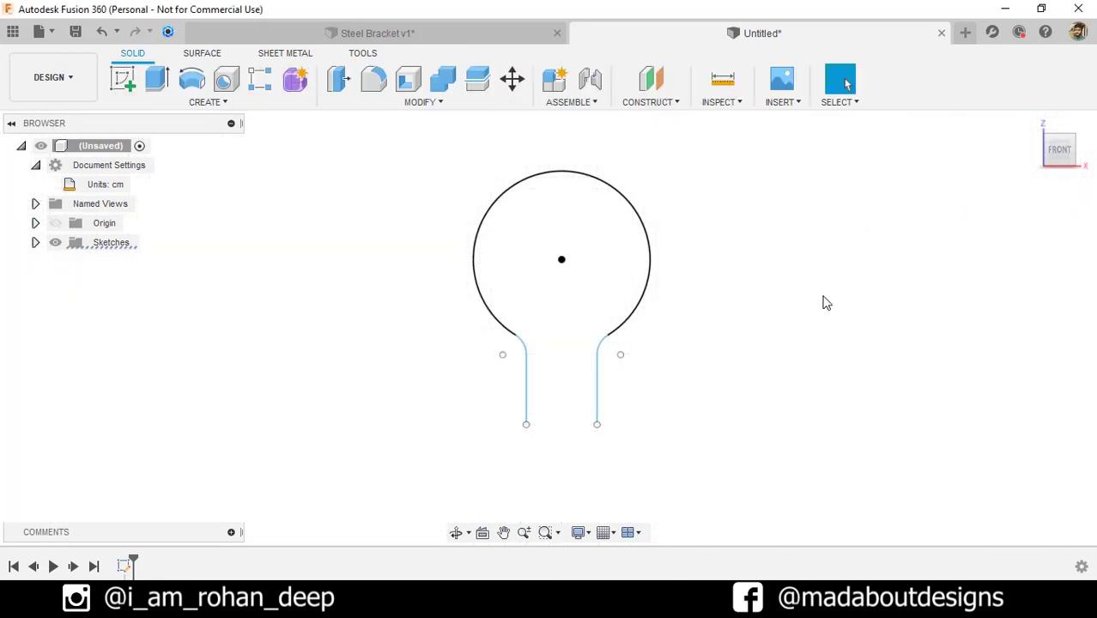
pyautogui.keyDown('shift'); pyautogui.moveTo(700, 333); pyautogui.dragTo(685, 350, button='middle'); pyautogui.keyUp('shift')
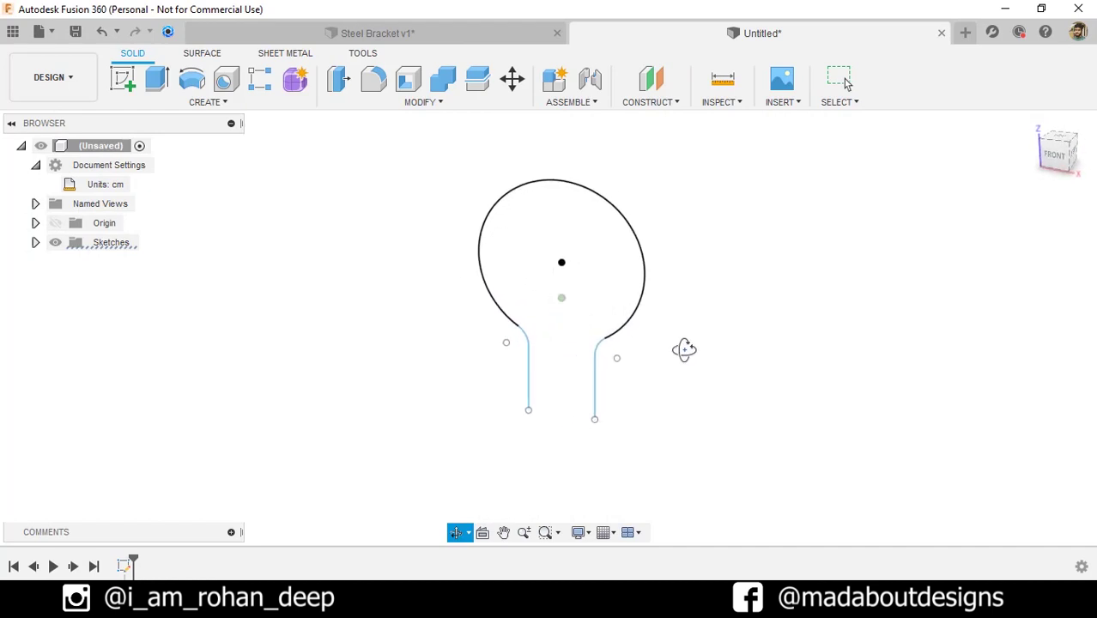
pyautogui.click(276, 54)
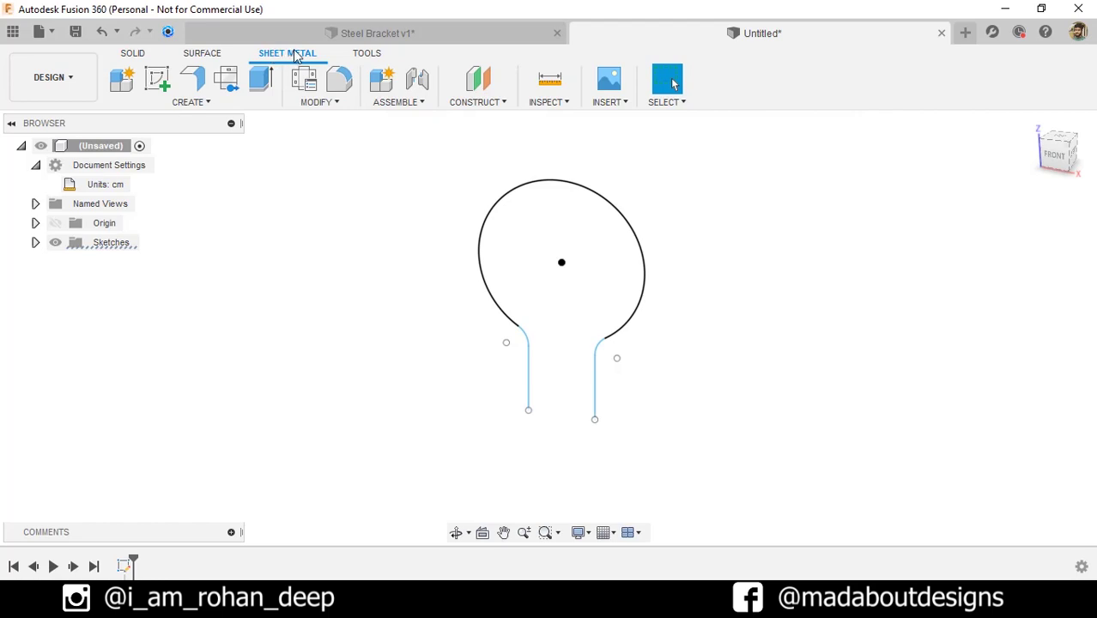
# Step: In Sheet Metal Rules, select the Steel library rule and create a new rule from it
pyautogui.click(316, 104)
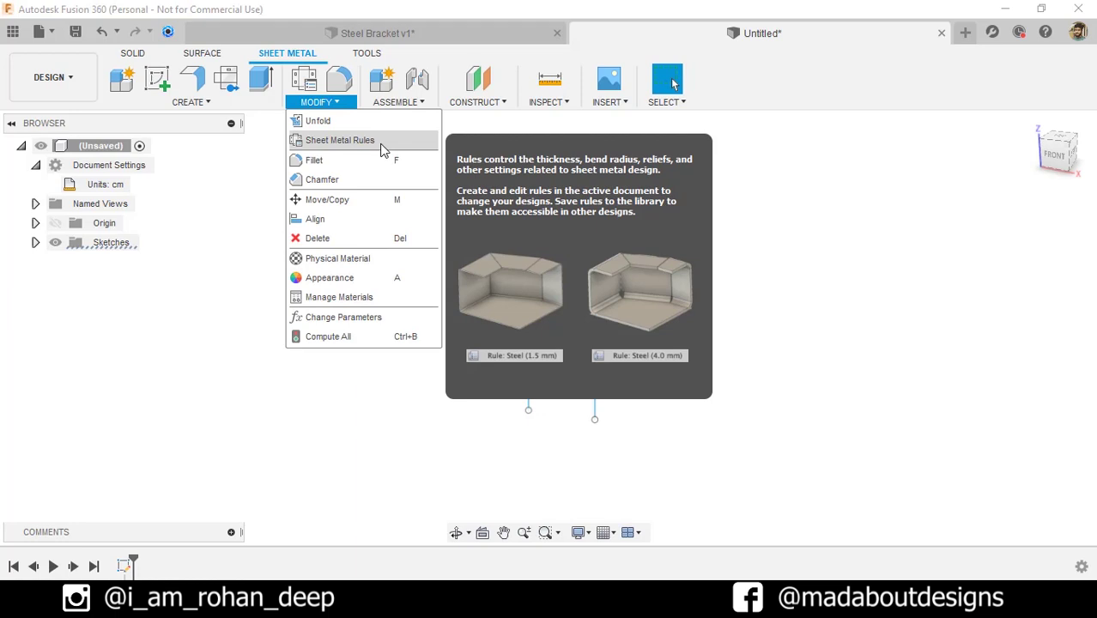
pyautogui.click(347, 145)
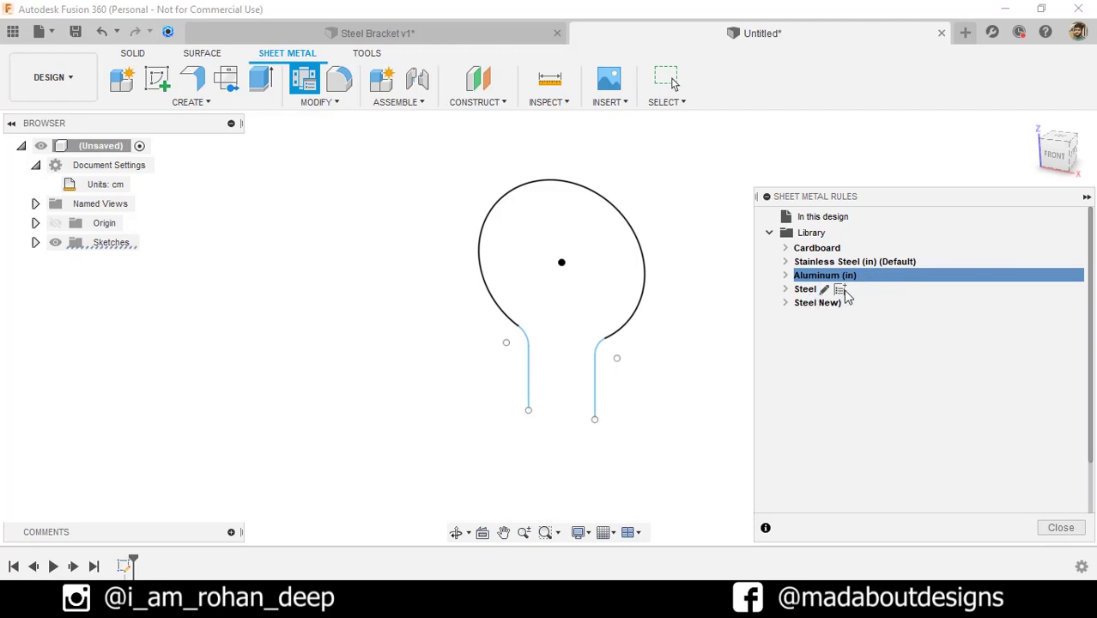
pyautogui.click(807, 293)
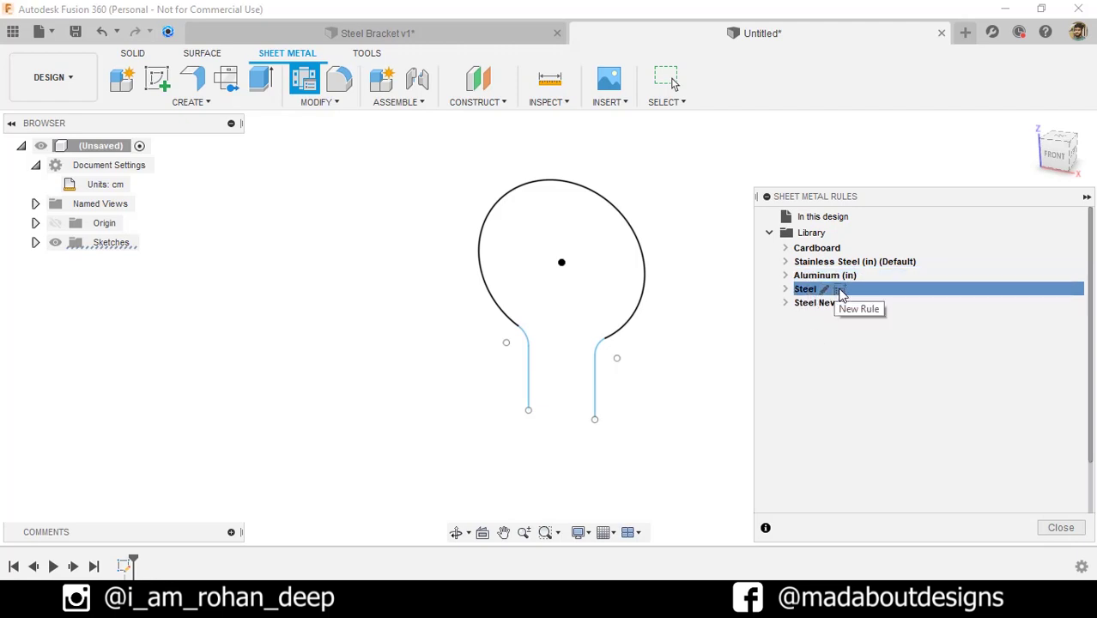
pyautogui.click(839, 290)
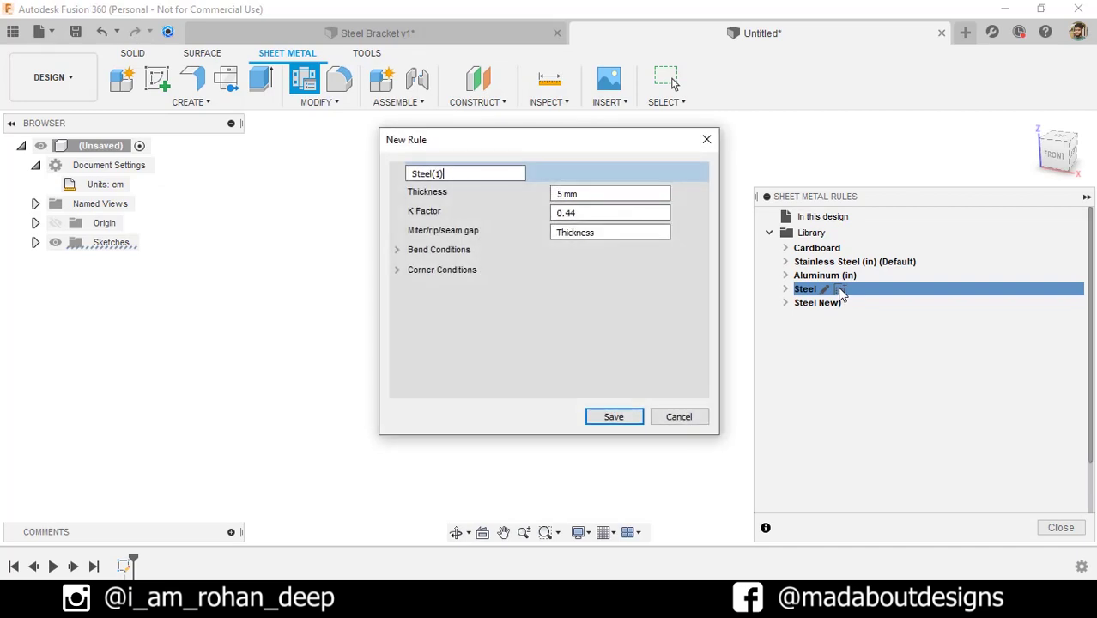
# Step: Rename the new rule to 'New Sheet' and set its thickness to 6 mm
pyautogui.click(470, 176)
pyautogui.hotkey('ctrl', 'a')
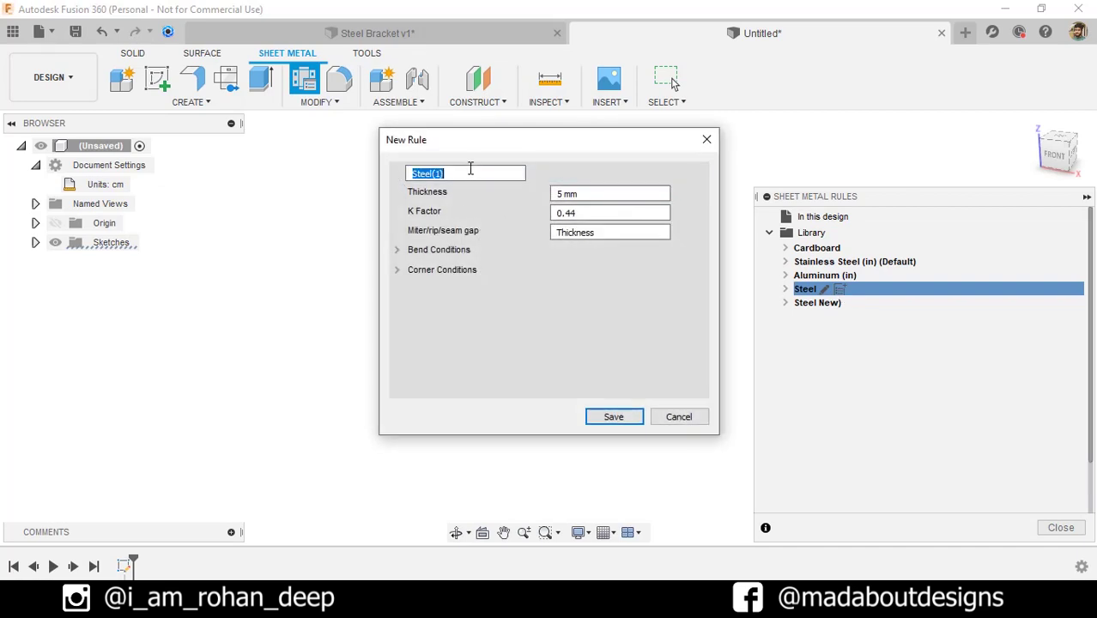
pyautogui.write('New Sheet')
pyautogui.press('Return')
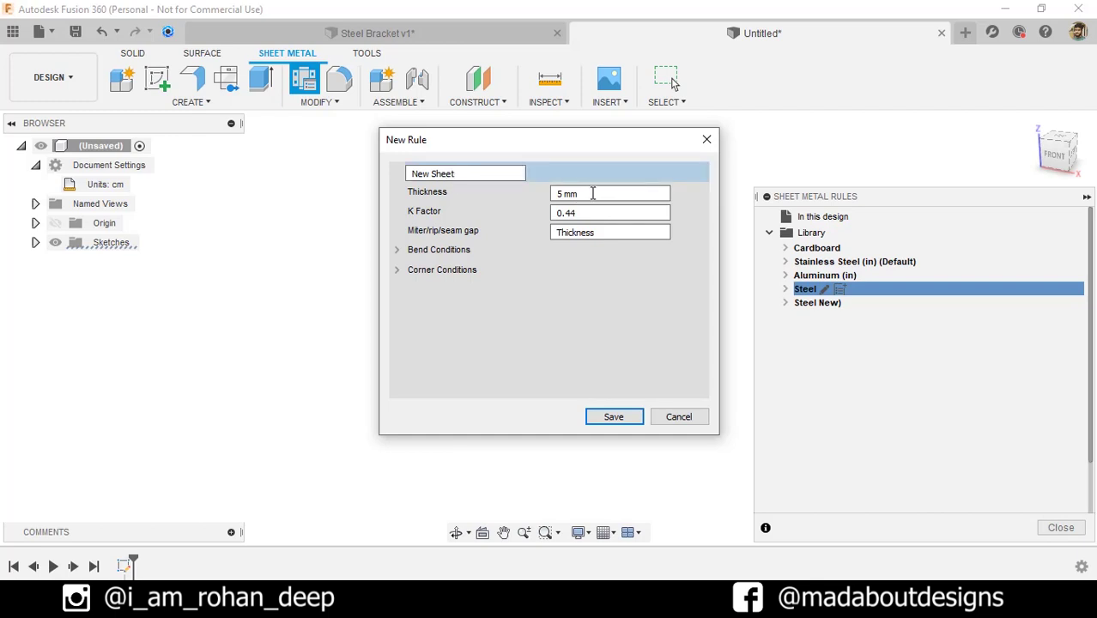
pyautogui.moveTo(593, 193); pyautogui.dragTo(547, 194)
pyautogui.write('6')
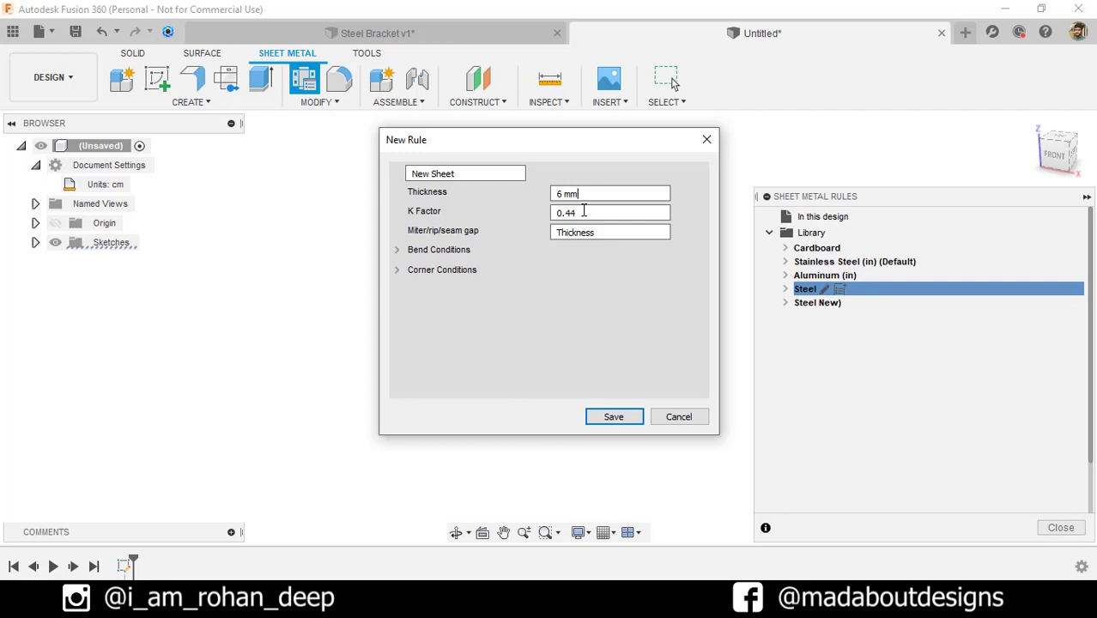
# Step: Review the bend conditions, save the rule, and close the Sheet Metal Rules list
pyautogui.click(399, 250)
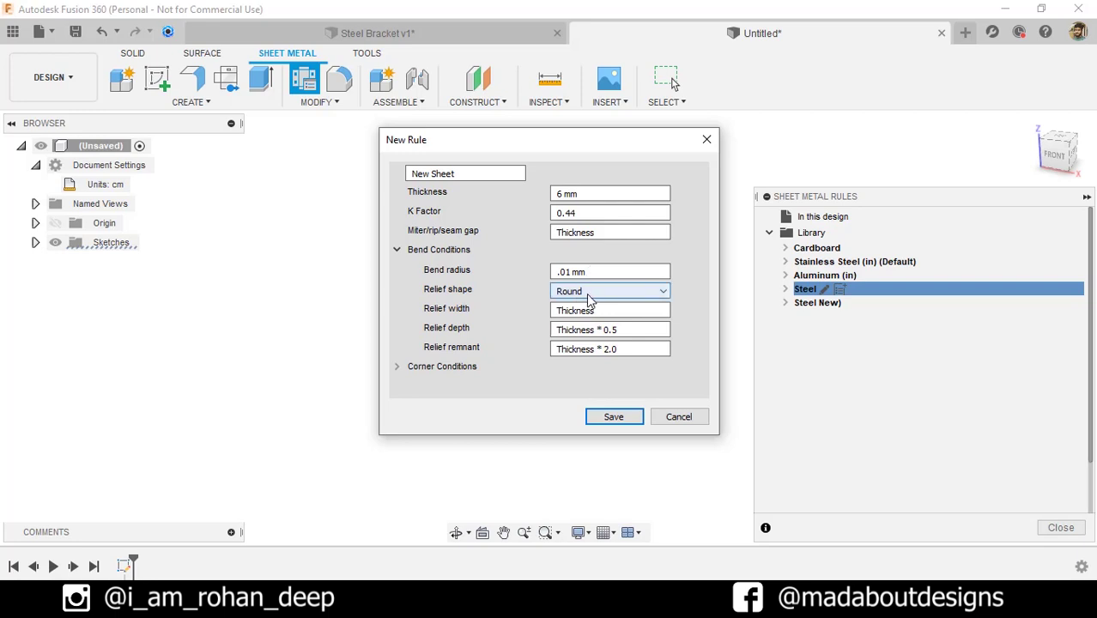
pyautogui.click(625, 418)
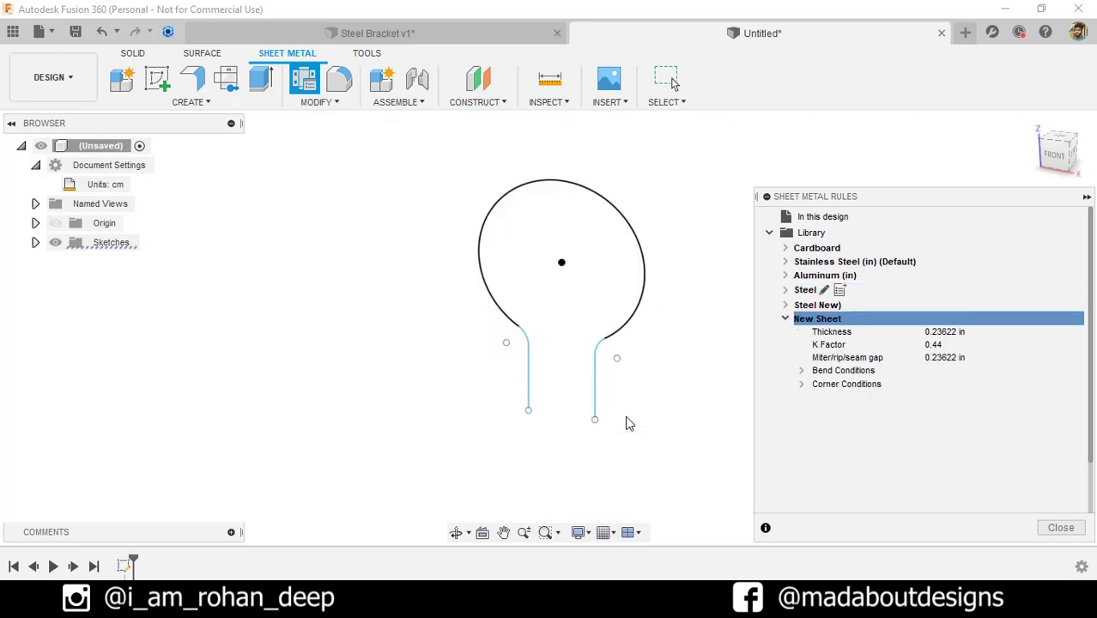
pyautogui.click(1061, 528)
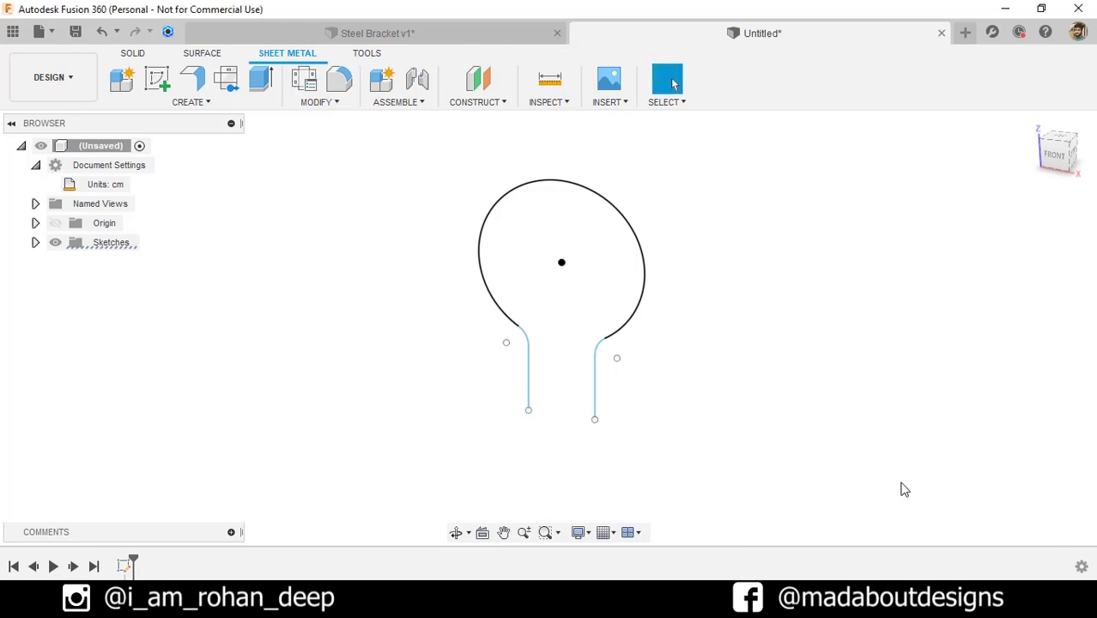
# Step: Start a flange on the ring profile with an 8 cm distance
pyautogui.click(197, 104)
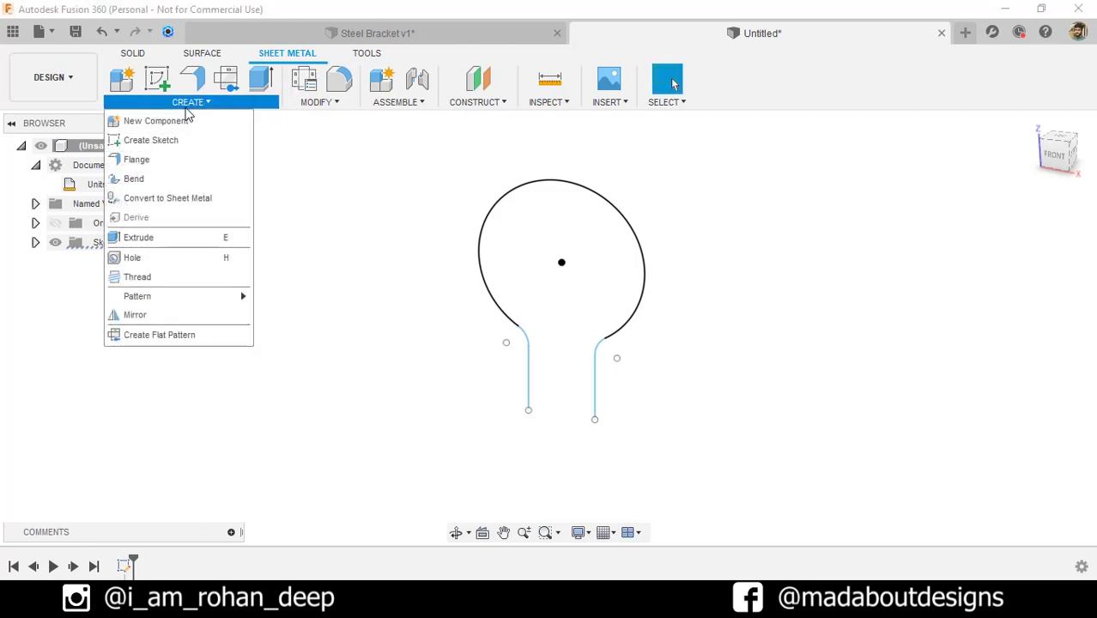
pyautogui.click(157, 168)
pyautogui.keyDown('shift'); pyautogui.moveTo(368, 227); pyautogui.dragTo(434, 233, button='middle'); pyautogui.keyUp('shift')
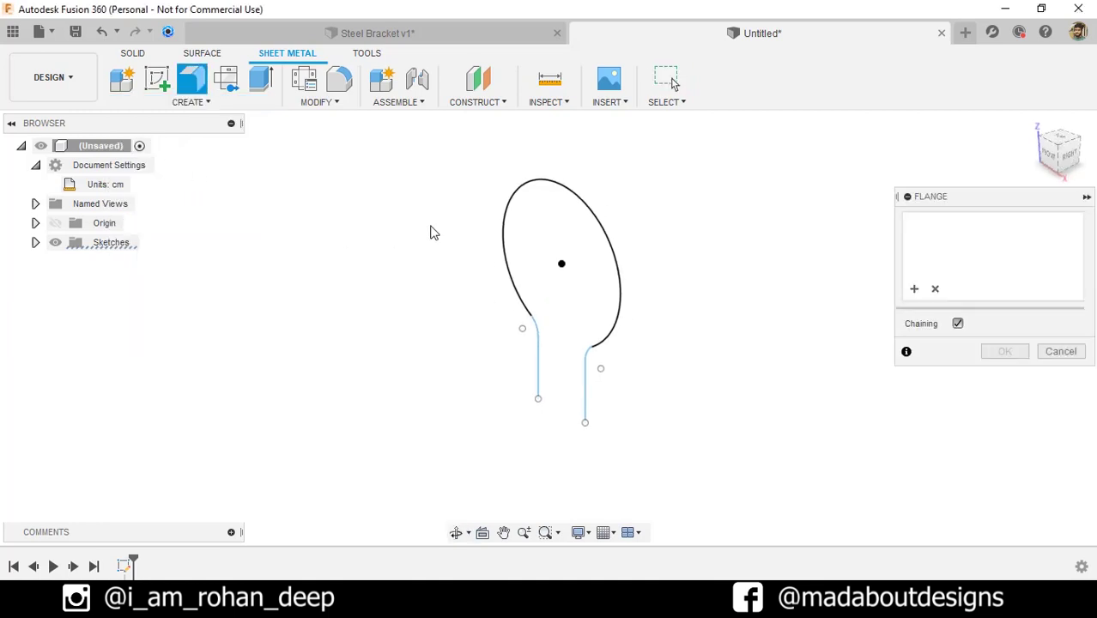
pyautogui.click(598, 211)
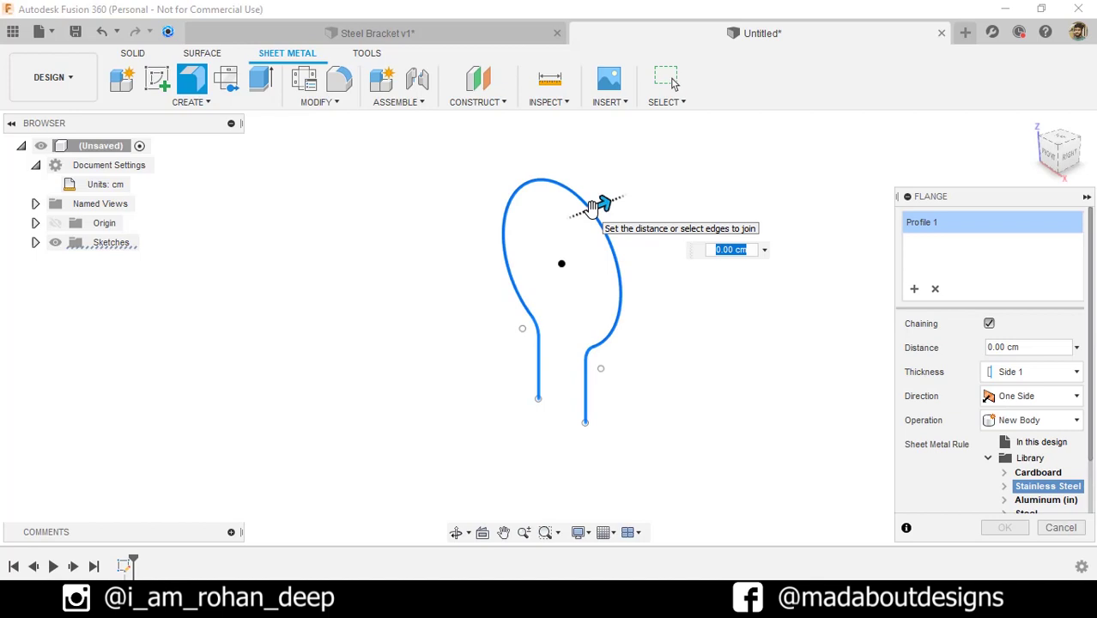
pyautogui.moveTo(601, 206); pyautogui.dragTo(634, 189)
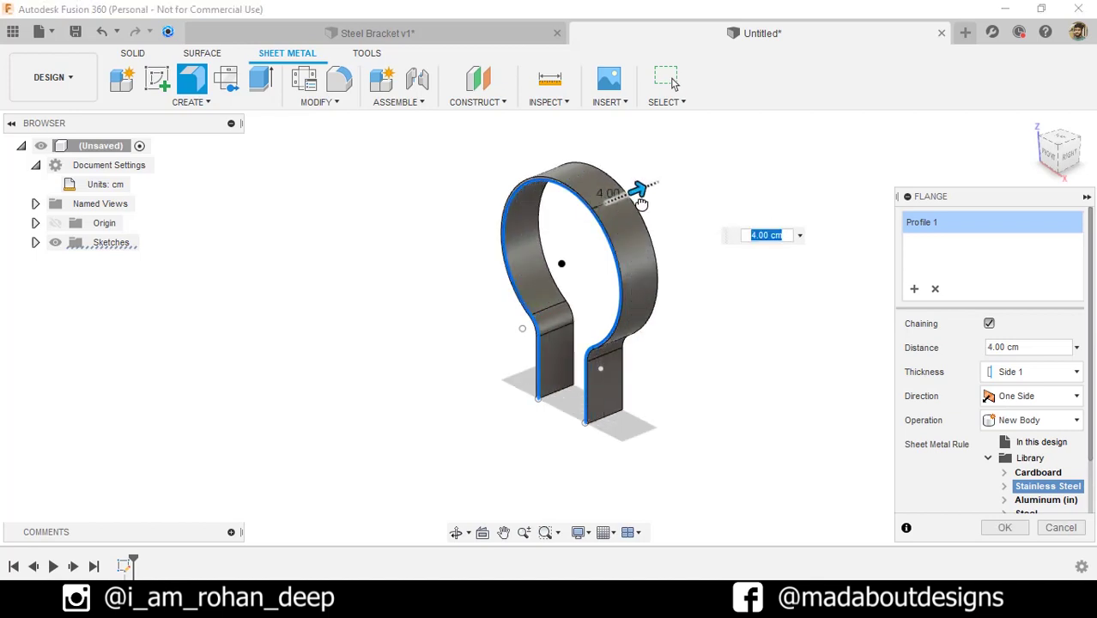
pyautogui.write('8')
pyautogui.press('Return')
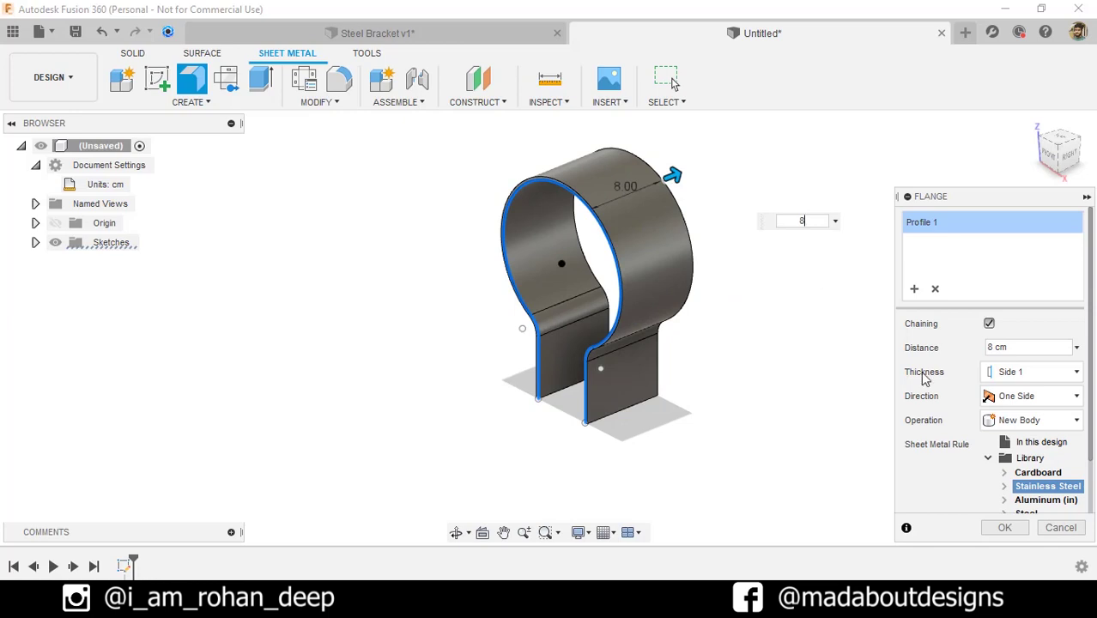
# Step: Set the flange's Sheet Metal Rule to Library > New Sheet and create the flange body
pyautogui.moveTo(1000, 201); pyautogui.dragTo(980, 129)
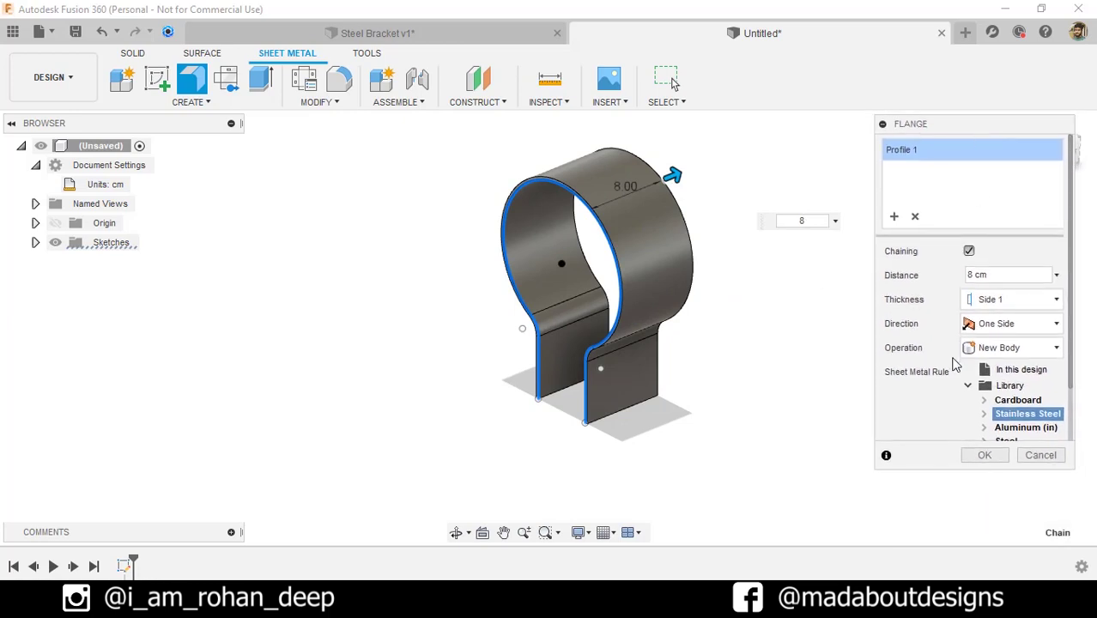
pyautogui.scroll(-1, 1023, 395)
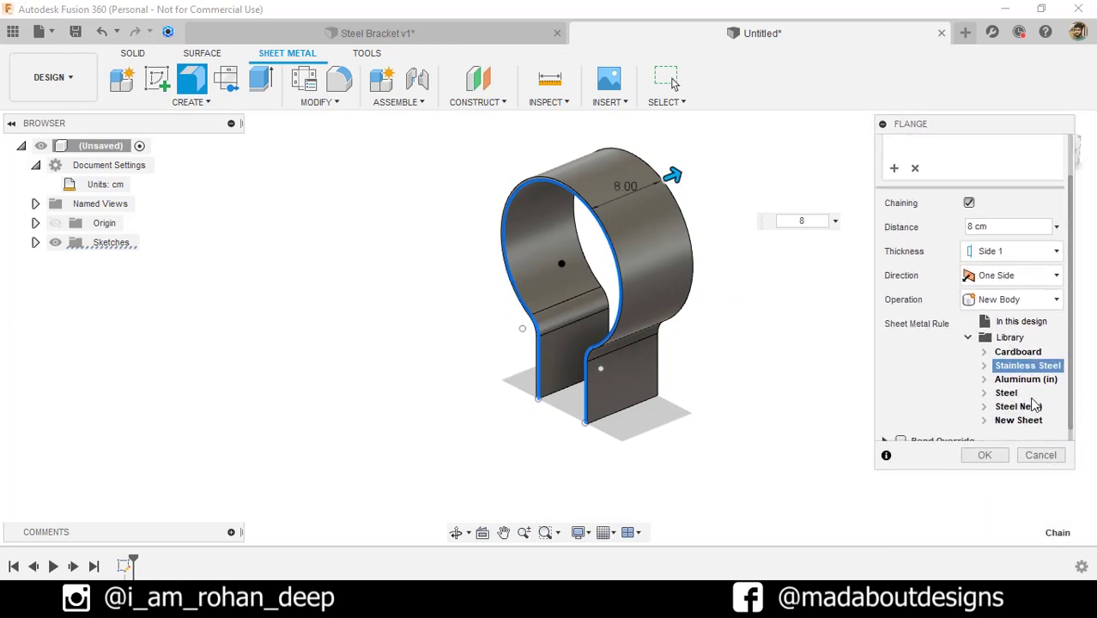
pyautogui.click(1035, 422)
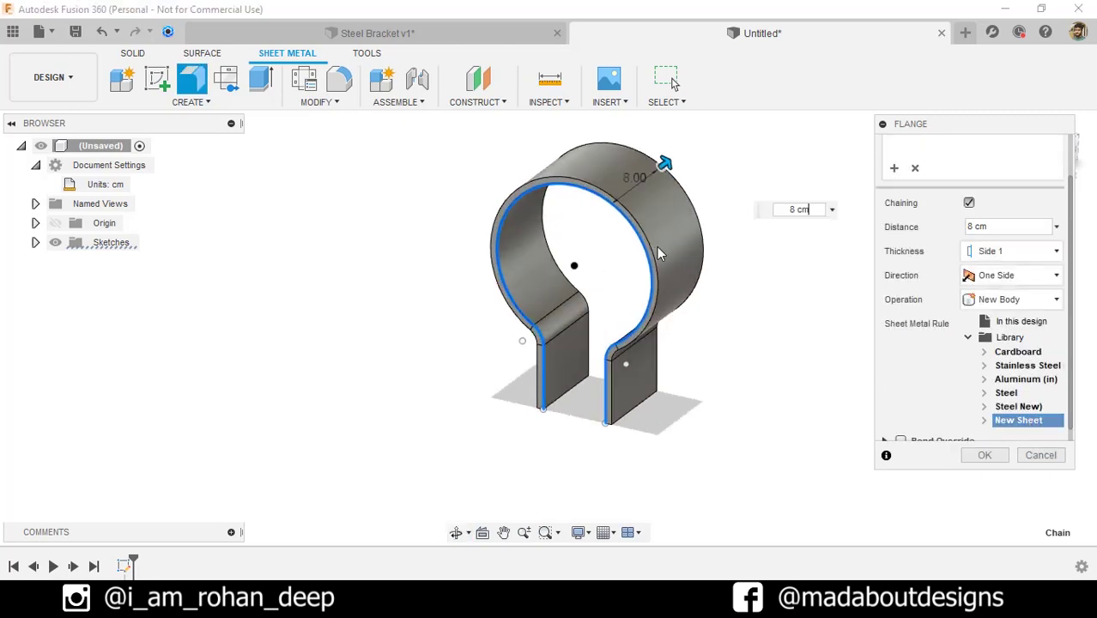
pyautogui.click(1024, 366)
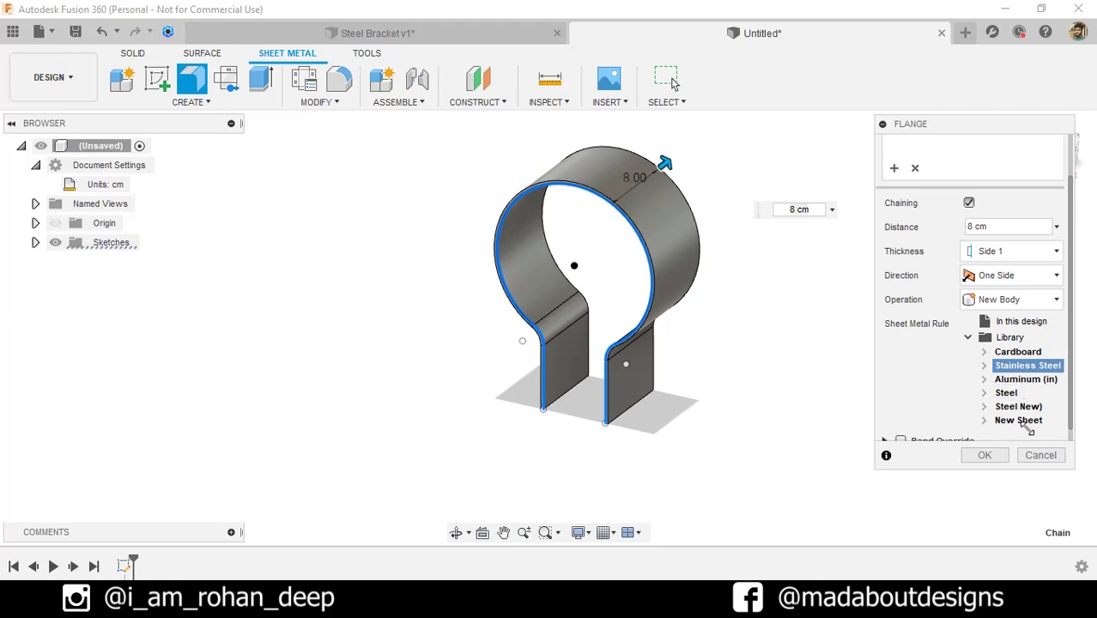
pyautogui.click(1020, 421)
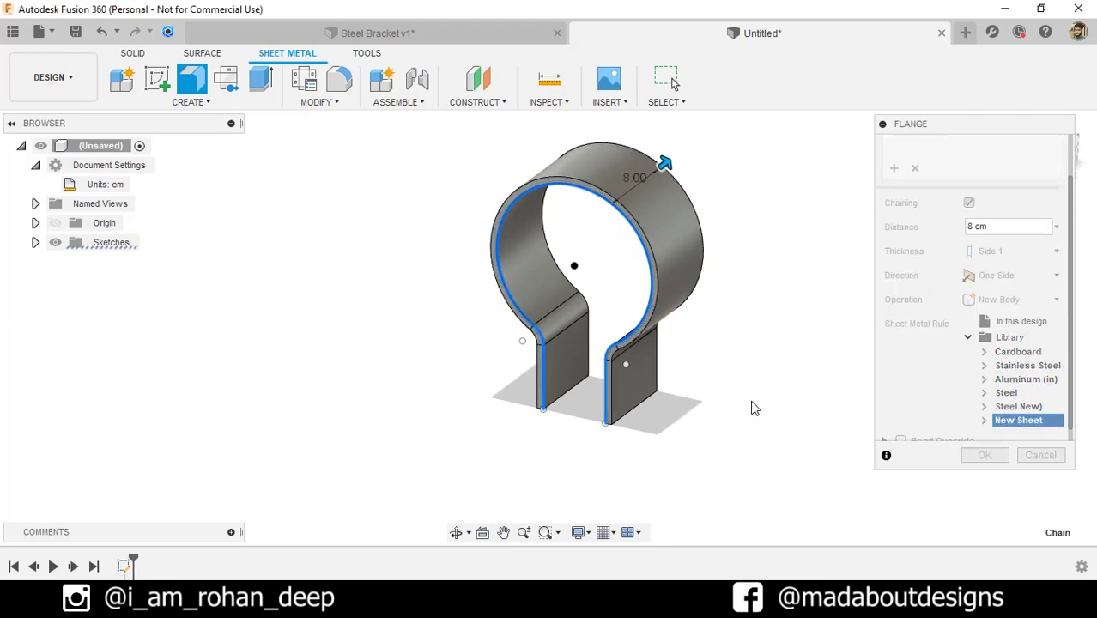
pyautogui.moveTo(752, 405)
pyautogui.keyDown('shift'); pyautogui.mouseDown(button='middle')
pyautogui.moveTo(779, 374)
pyautogui.moveTo(742, 395)
pyautogui.moveTo(810, 371)
pyautogui.moveTo(770, 384)
pyautogui.moveTo(764, 410)
pyautogui.mouseUp(button='middle'); pyautogui.keyUp('shift')
pyautogui.click(985, 456)
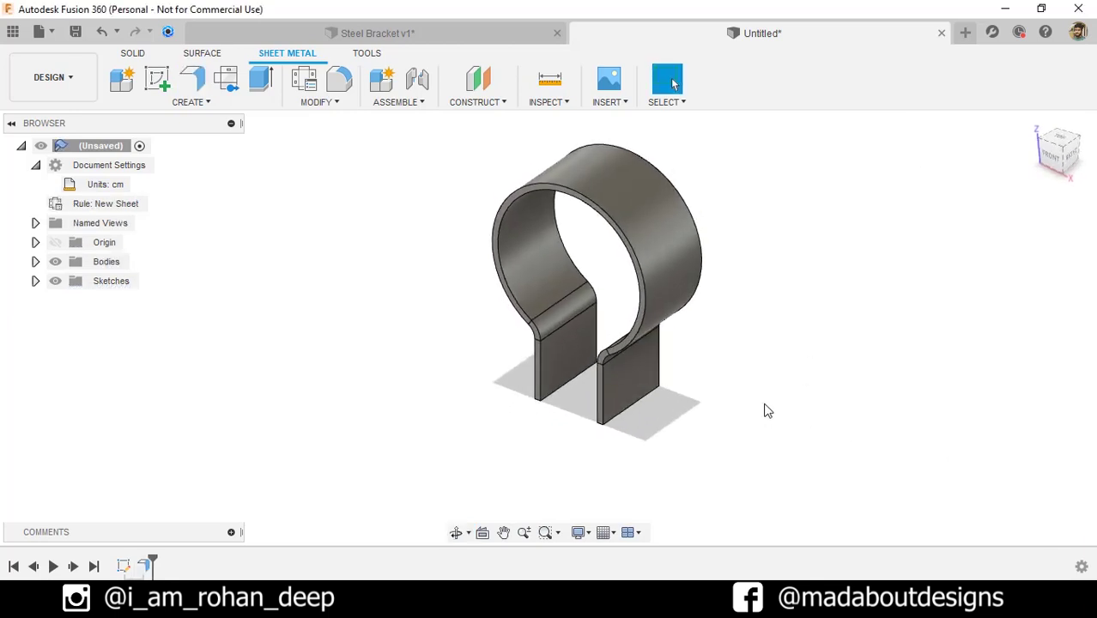
# Step: Start a new flange on the four vertical edges of the bracket's feet
pyautogui.click(203, 85)
pyautogui.scroll(3, 676, 434)
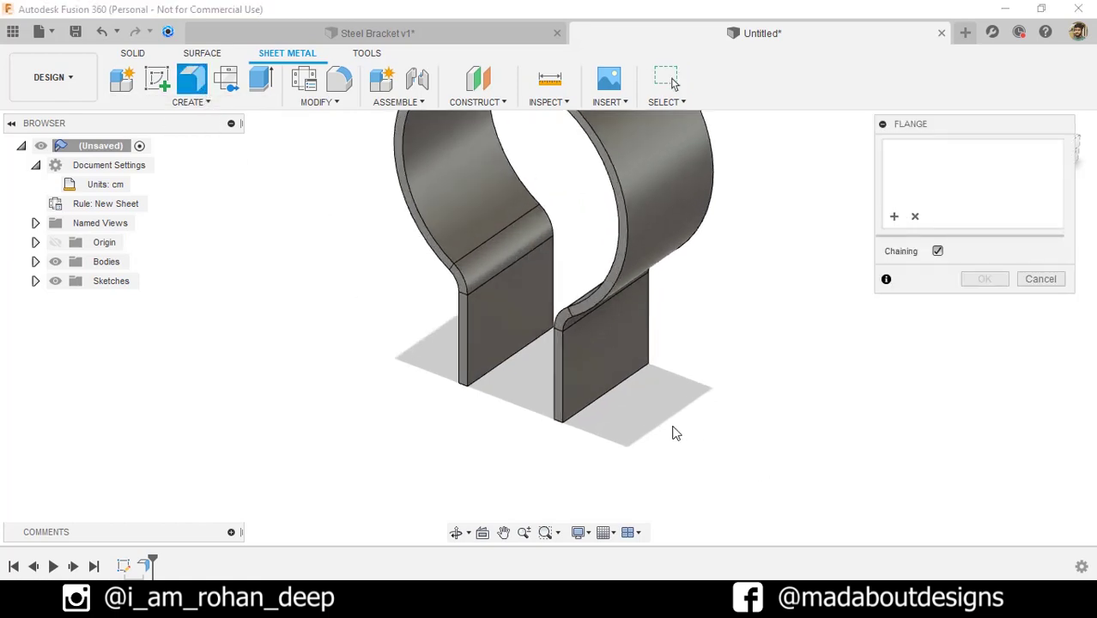
pyautogui.click(561, 377)
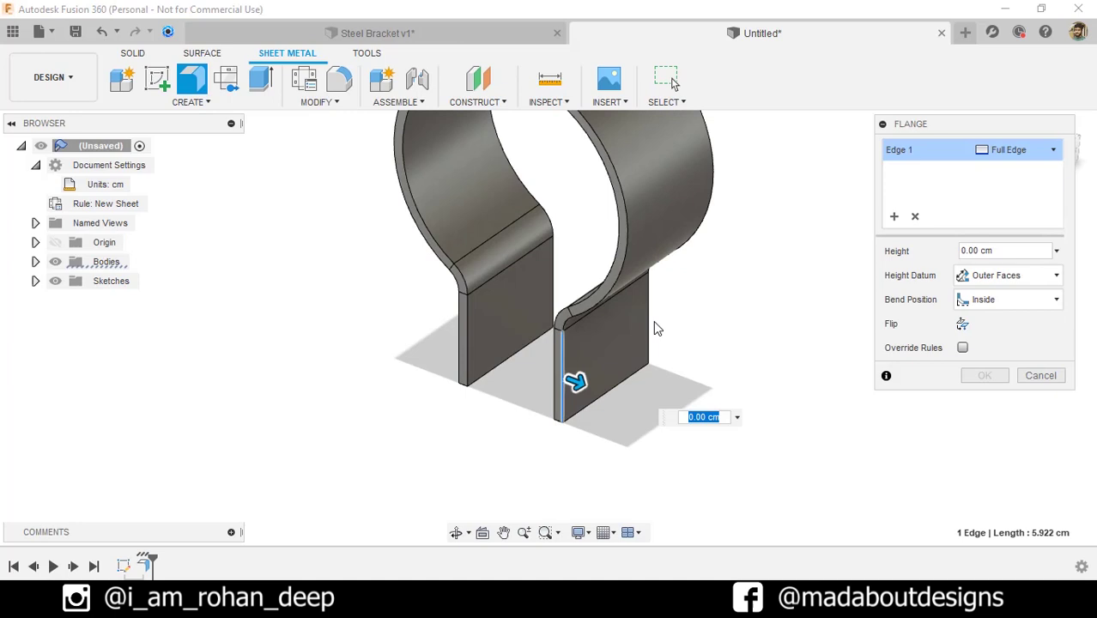
pyautogui.click(651, 327)
pyautogui.keyDown('shift'); pyautogui.moveTo(651, 326); pyautogui.dragTo(471, 322, button='middle'); pyautogui.keyUp('shift')
pyautogui.click(498, 357)
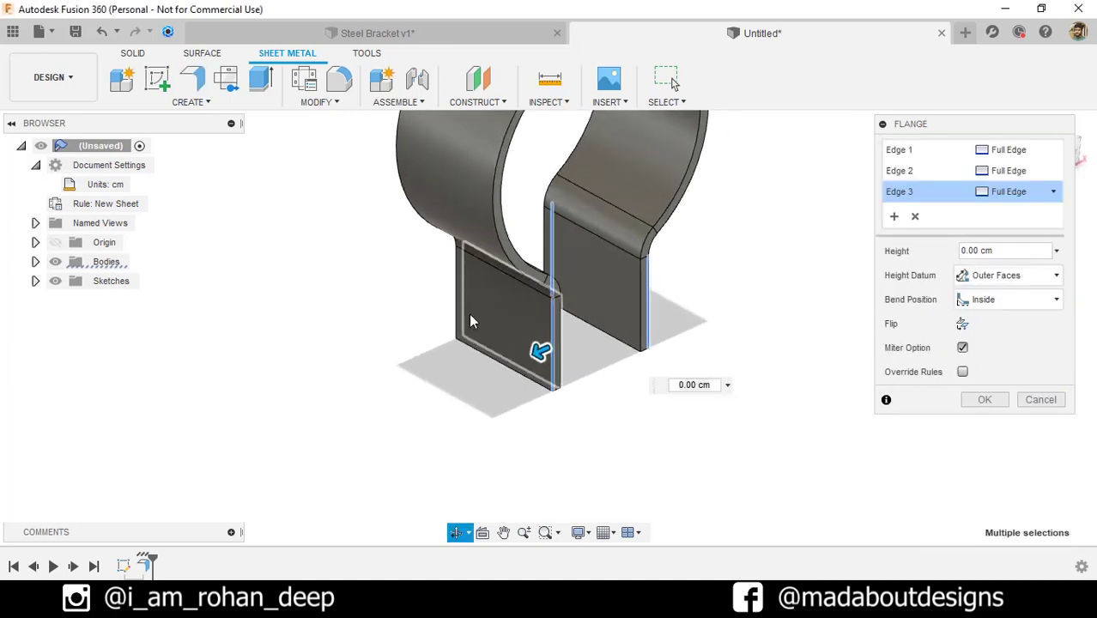
pyautogui.click(456, 302)
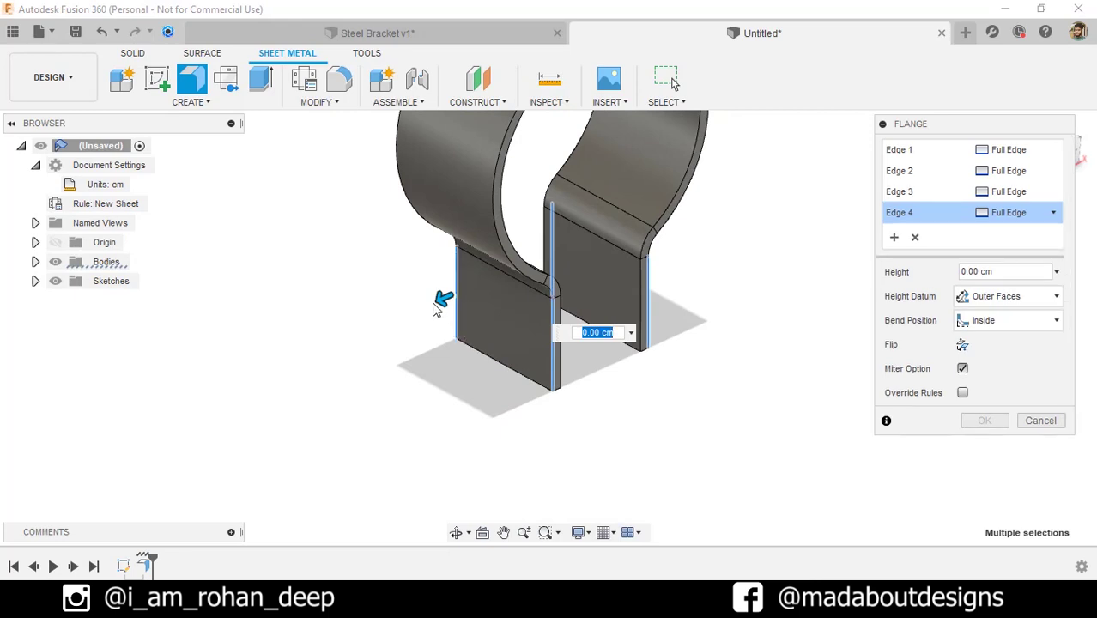
# Step: Set the flange height to 5 cm and orbit to inspect the previewed walls
pyautogui.moveTo(436, 300); pyautogui.dragTo(395, 313)
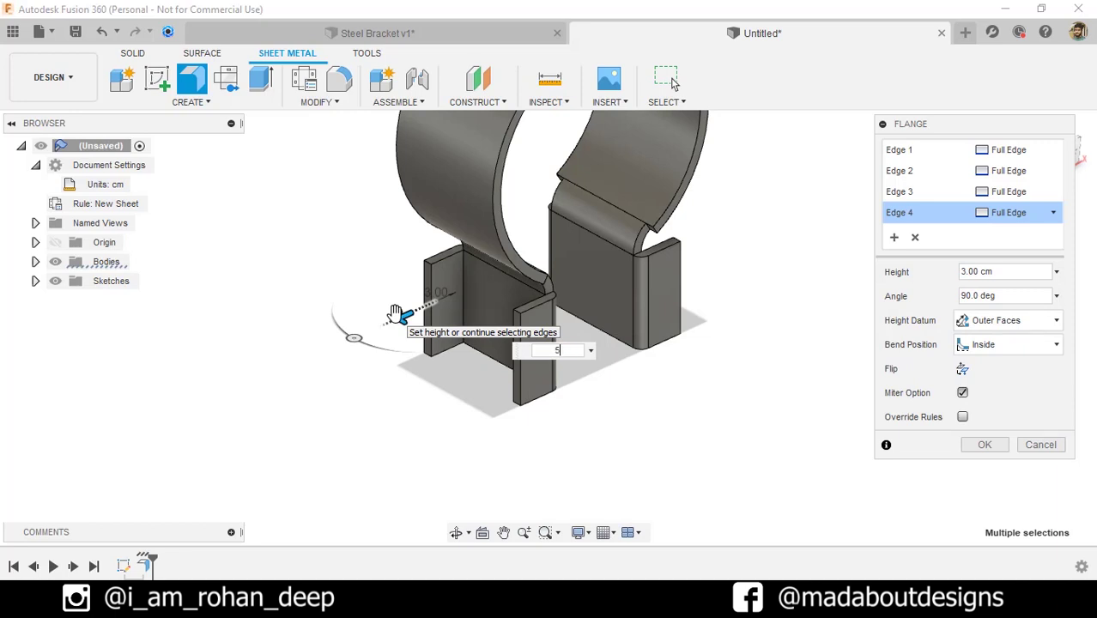
pyautogui.write('5')
pyautogui.keyDown('shift'); pyautogui.moveTo(611, 388); pyautogui.dragTo(508, 376, button='middle'); pyautogui.keyUp('shift')
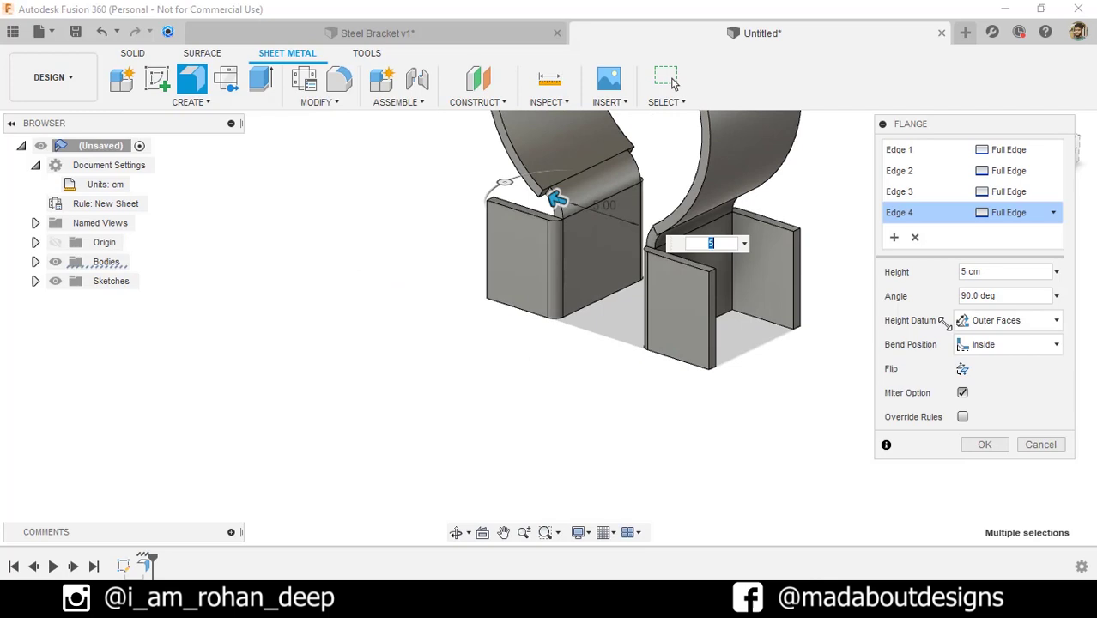
pyautogui.click(992, 320)
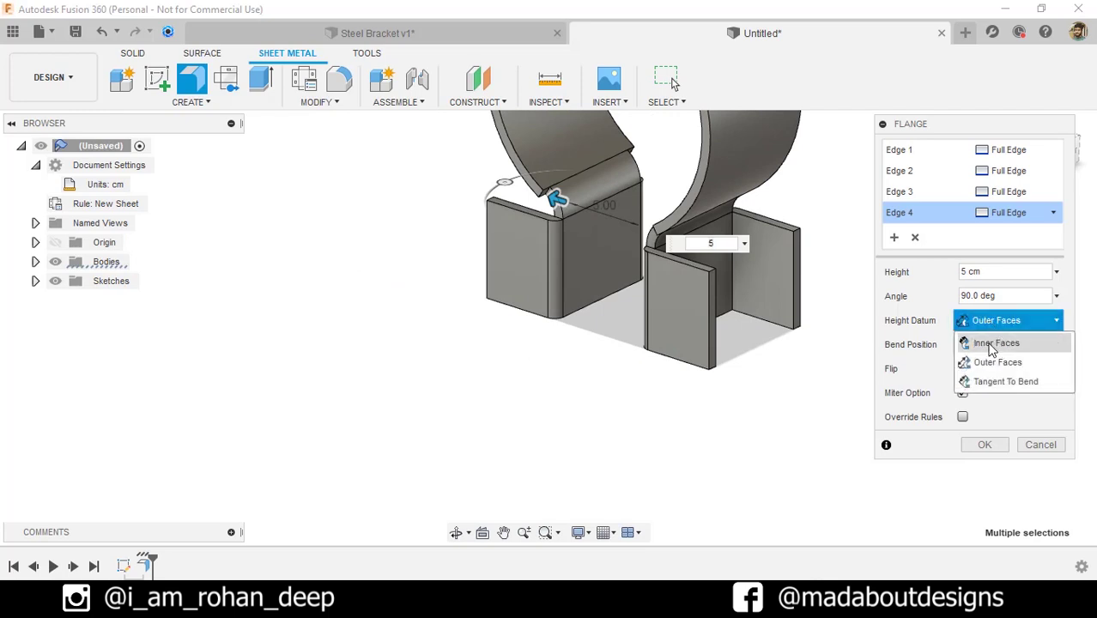
pyautogui.click(784, 391)
pyautogui.scroll(3, 773, 369)
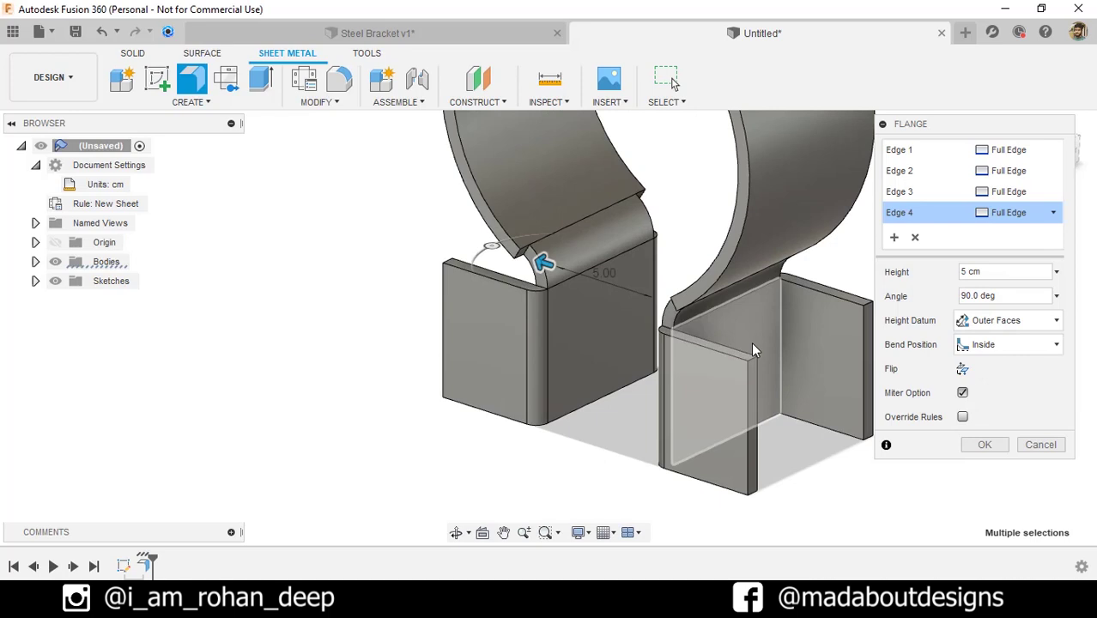
pyautogui.keyDown('shift'); pyautogui.moveTo(753, 350); pyautogui.dragTo(776, 404, button='middle'); pyautogui.keyUp('shift')
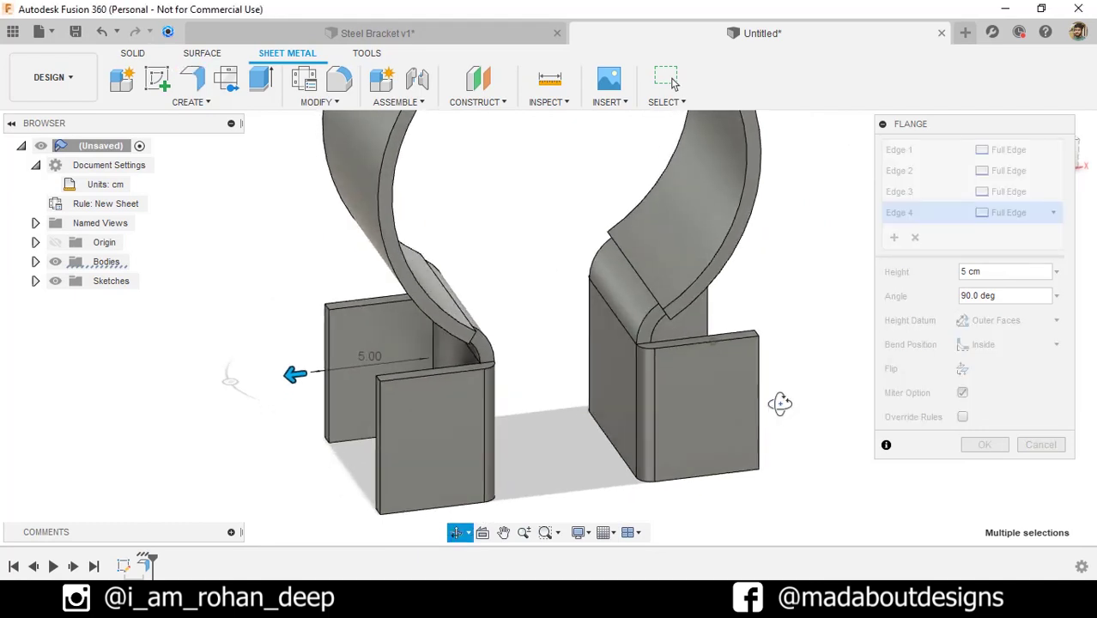
pyautogui.click(982, 321)
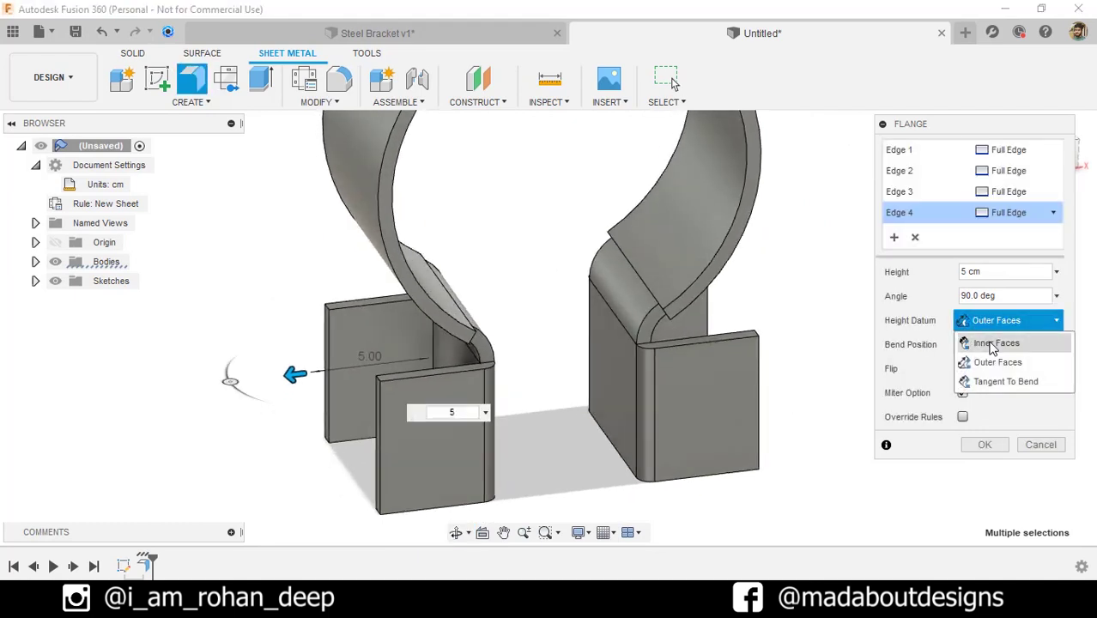
pyautogui.click(995, 343)
pyautogui.keyDown('shift'); pyautogui.moveTo(839, 383); pyautogui.dragTo(763, 319, button='middle'); pyautogui.keyUp('shift')
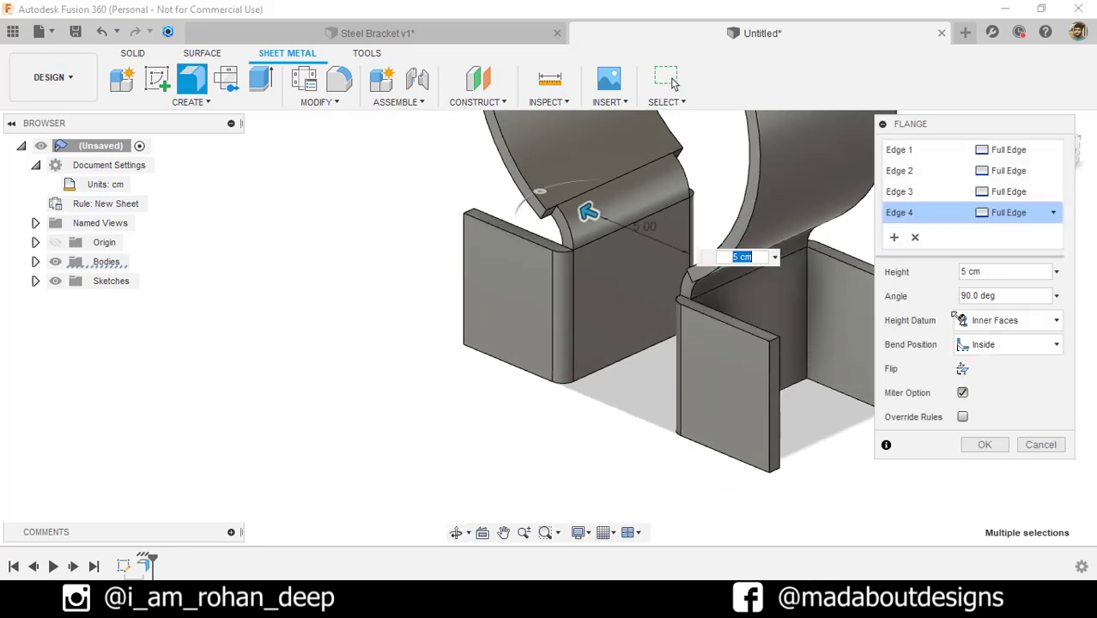
pyautogui.click(991, 320)
pyautogui.click(994, 362)
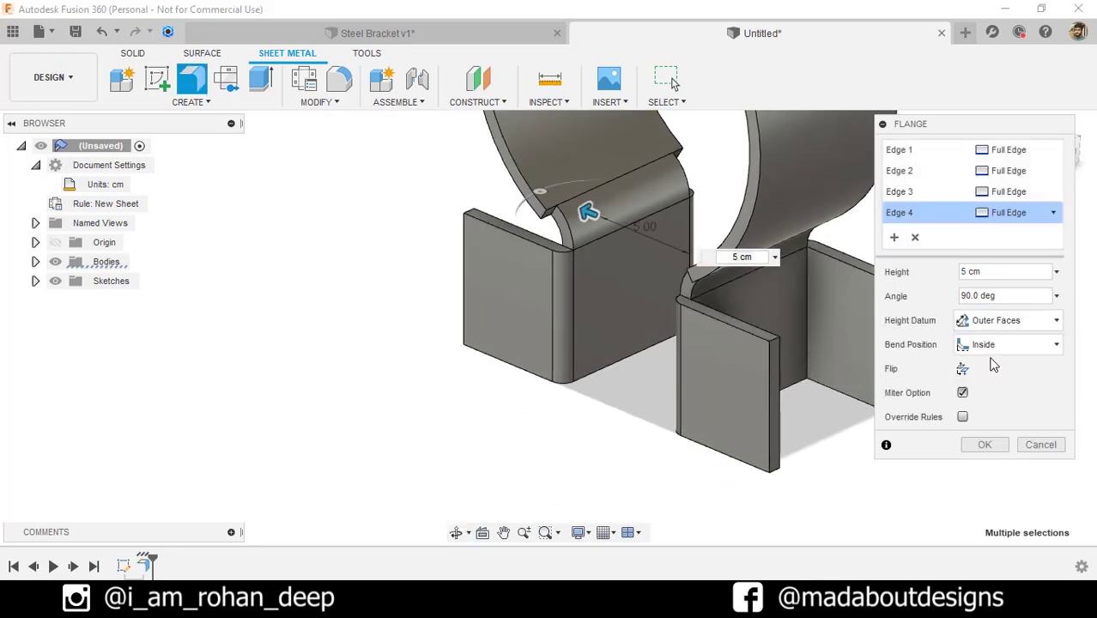
pyautogui.keyDown('shift'); pyautogui.moveTo(612, 385); pyautogui.dragTo(695, 292, button='middle'); pyautogui.keyUp('shift')
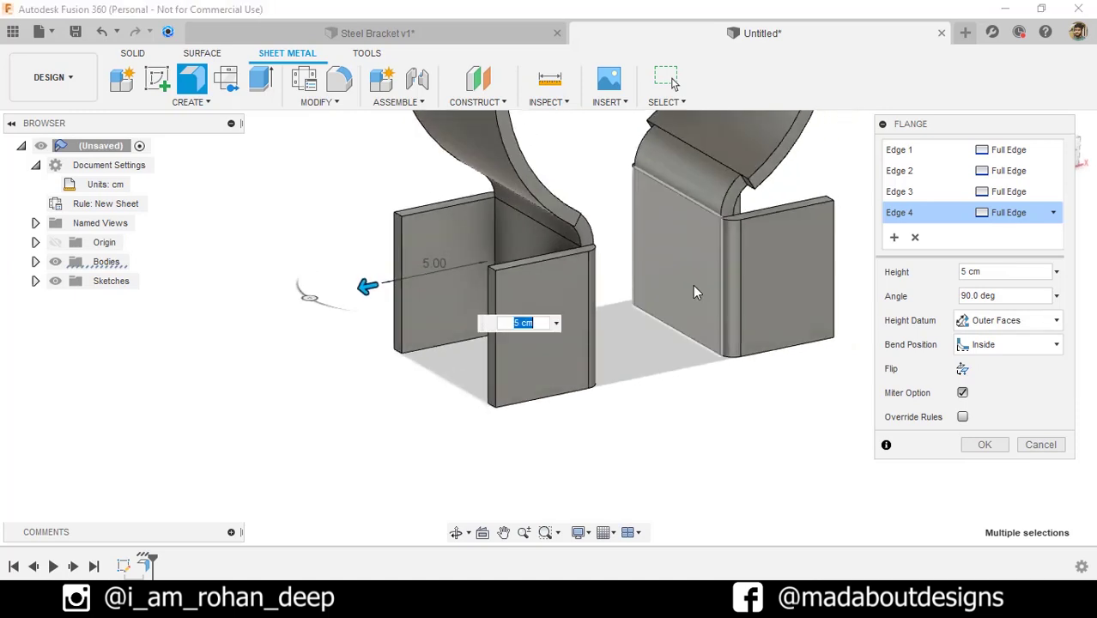
pyautogui.moveTo(745, 432); pyautogui.dragTo(706, 473, button='middle')
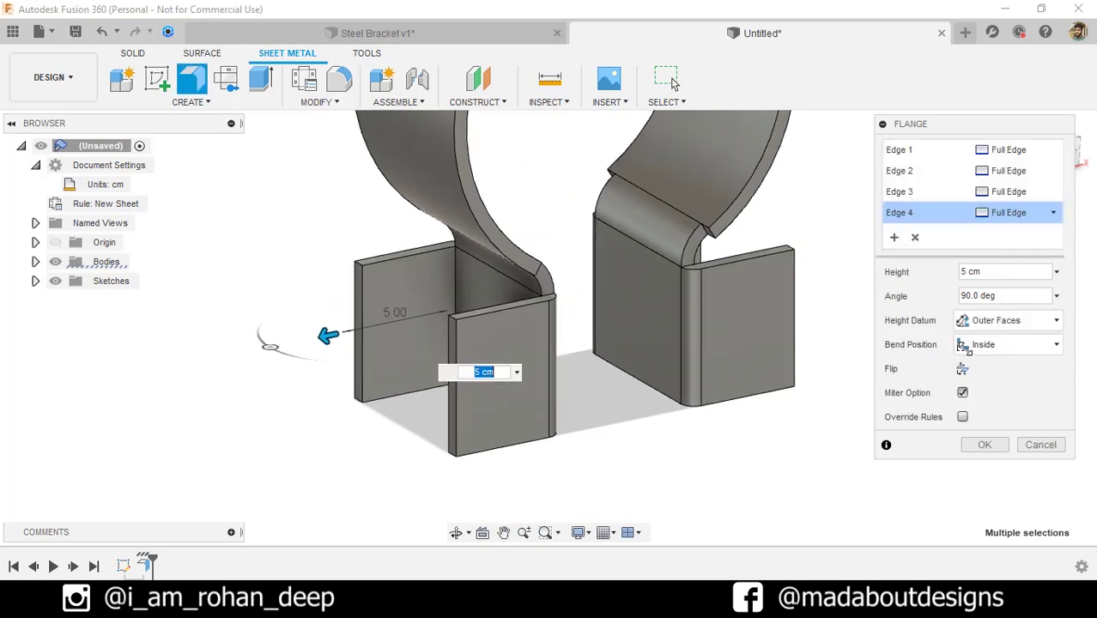
# Step: Set the 5 cm side flanges' bend position to Outside and create all four flanges
pyautogui.click(962, 347)
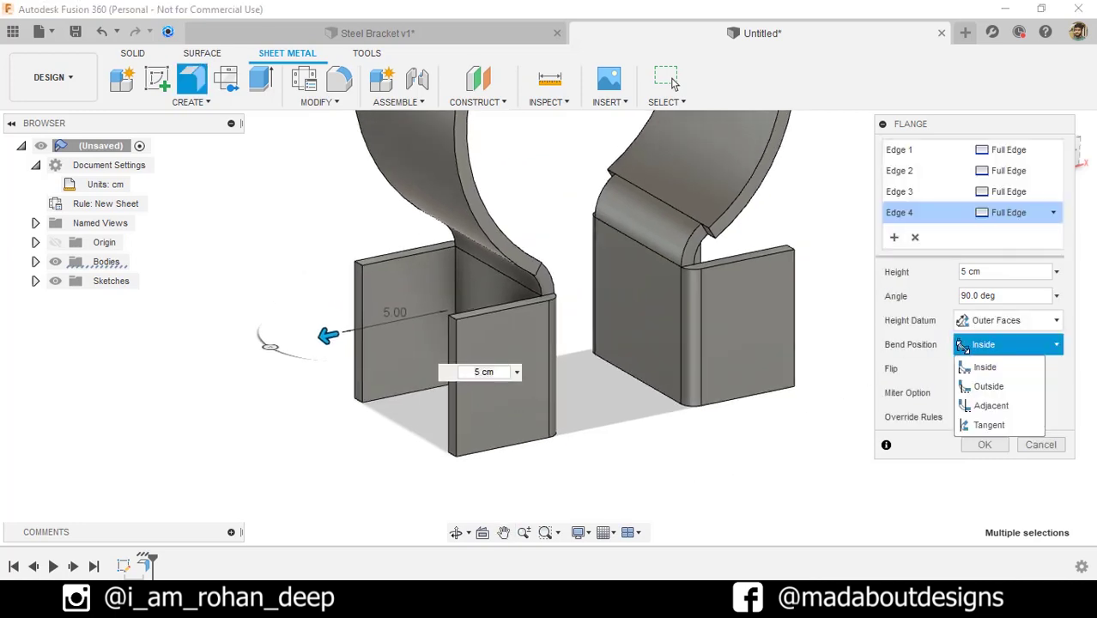
pyautogui.click(962, 347)
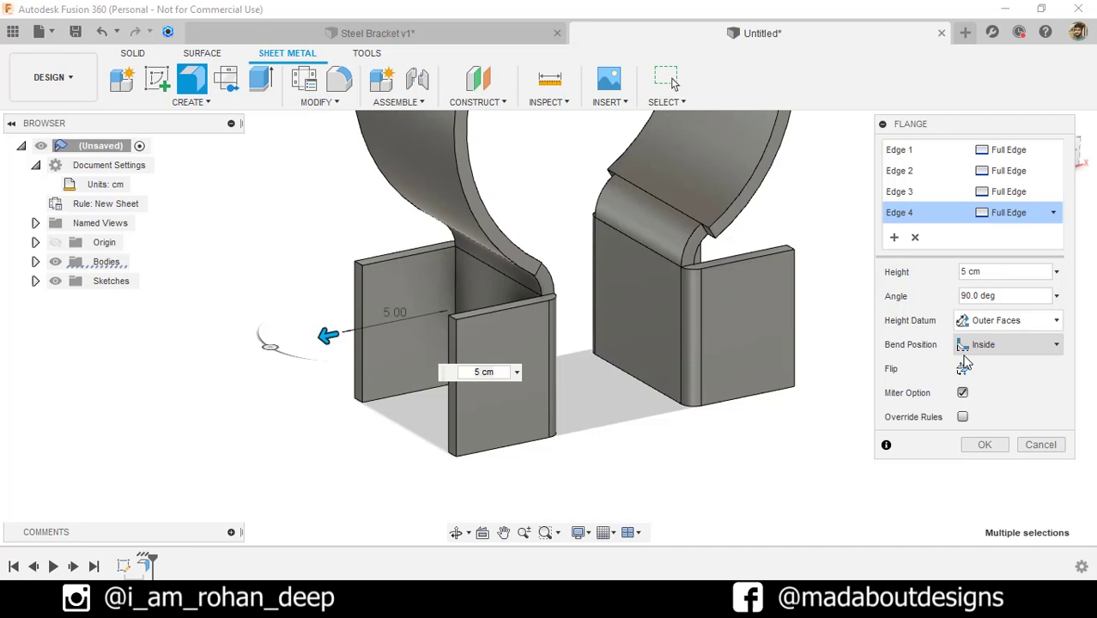
pyautogui.moveTo(890, 371); pyautogui.dragTo(868, 387, button='middle')
pyautogui.scroll(4, 868, 386)
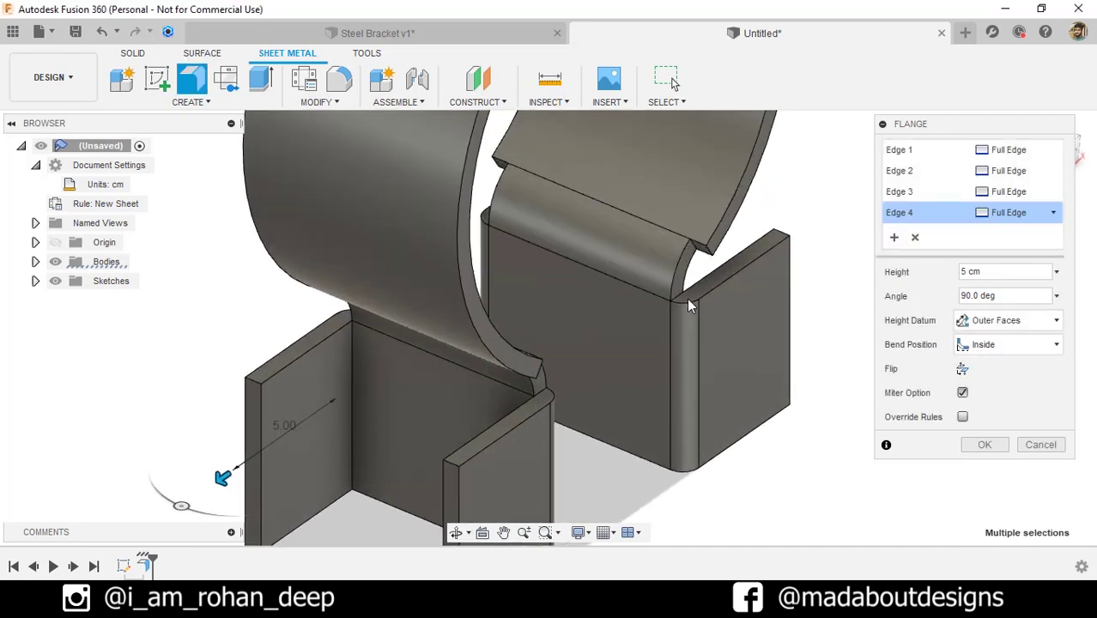
pyautogui.click(1005, 344)
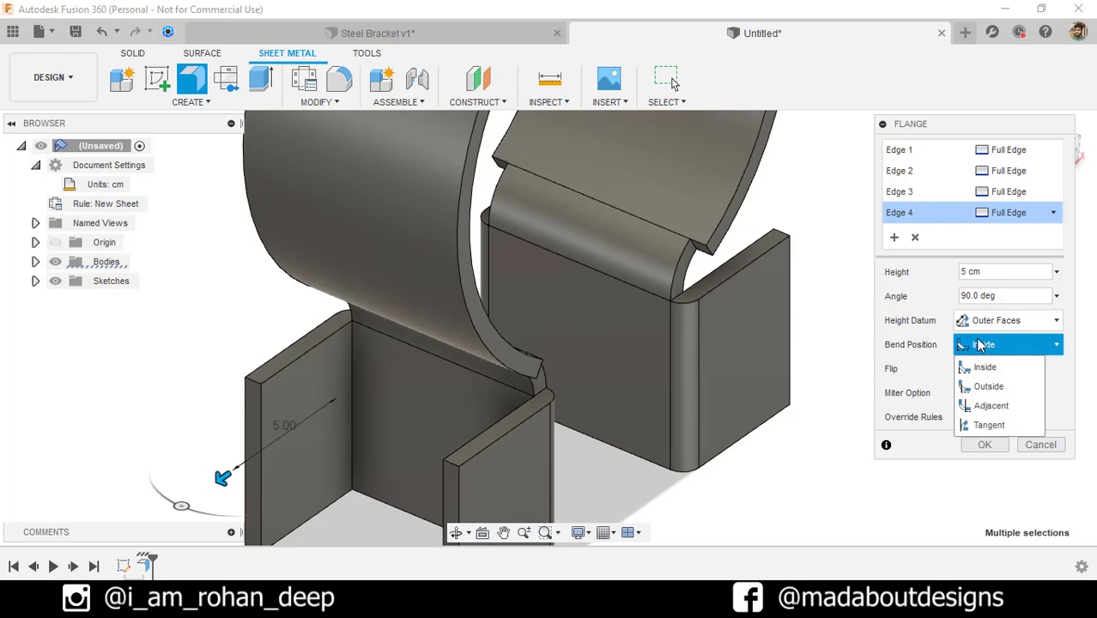
pyautogui.click(982, 391)
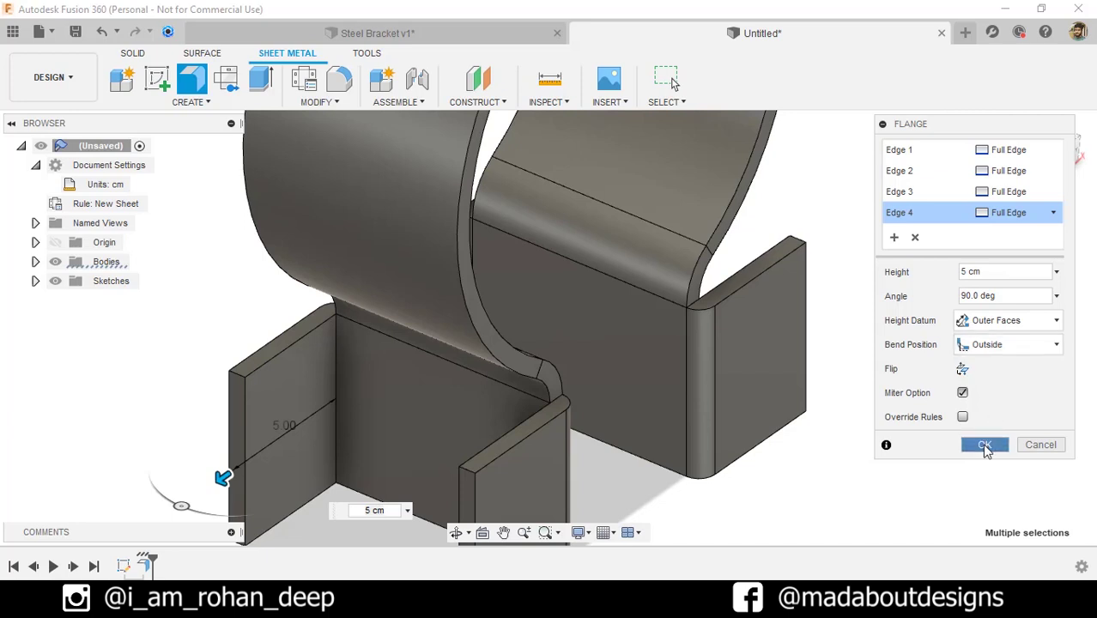
pyautogui.click(986, 449)
pyautogui.scroll(-8, 916, 351)
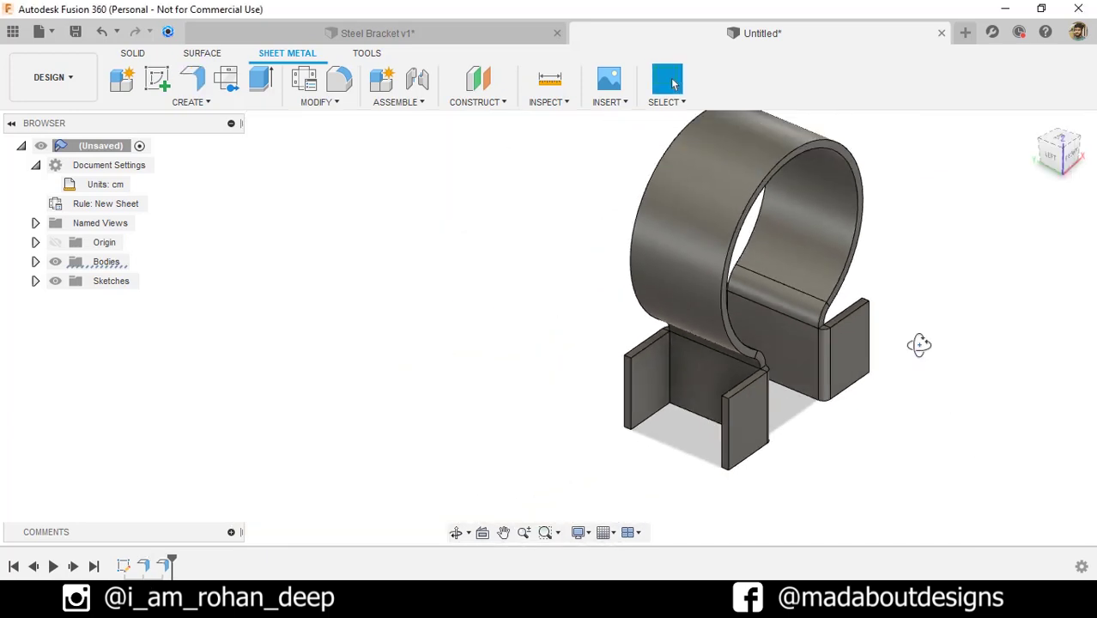
pyautogui.keyDown('shift'); pyautogui.moveTo(919, 346); pyautogui.dragTo(745, 265, button='middle'); pyautogui.keyUp('shift')
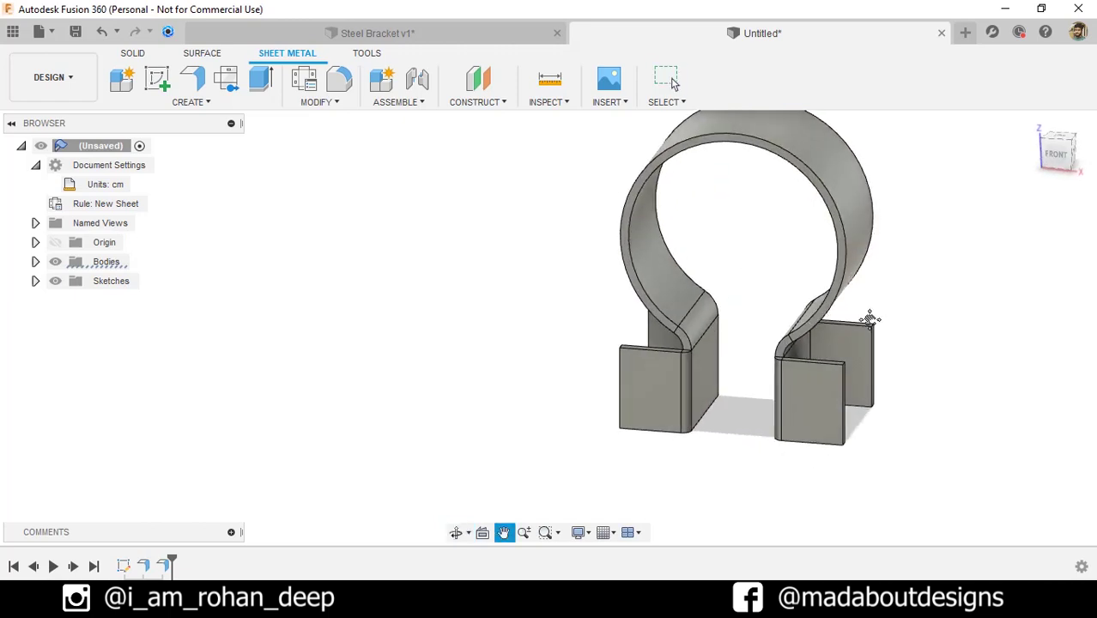
pyautogui.moveTo(870, 320); pyautogui.dragTo(839, 361, button='middle')
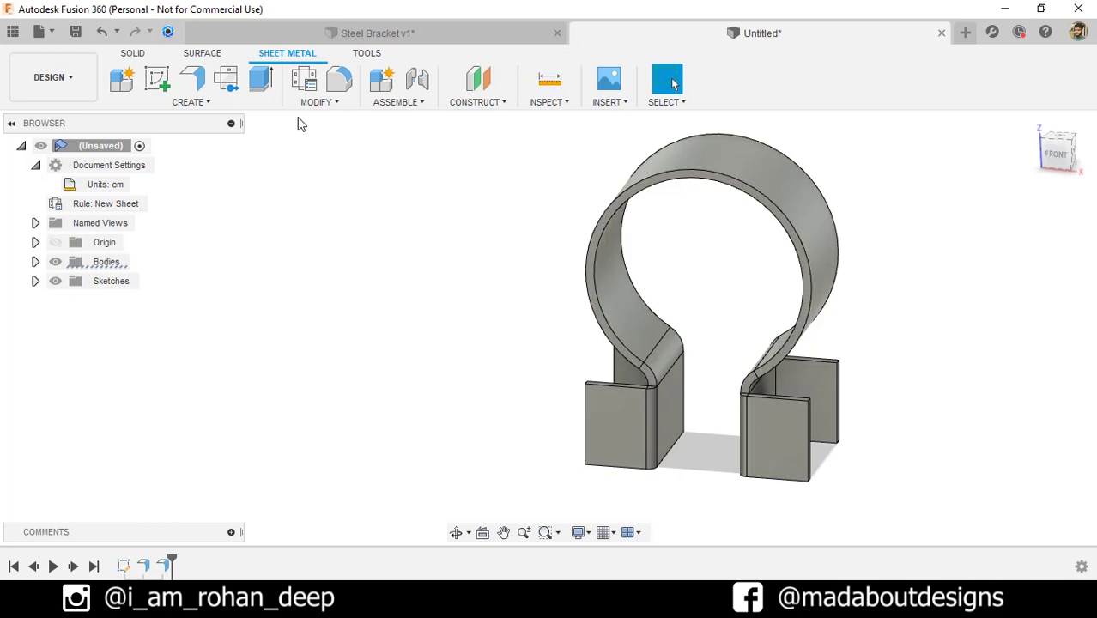
# Step: Unfold all seven bends with the right foot's front face stationary, viewed from the Front
pyautogui.click(325, 105)
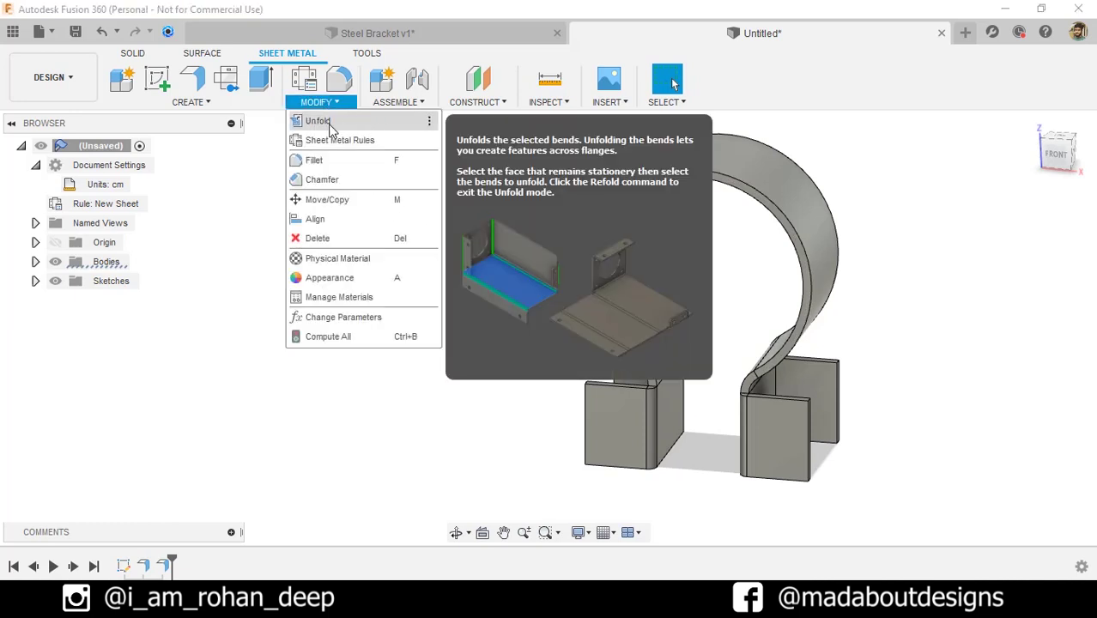
pyautogui.click(331, 127)
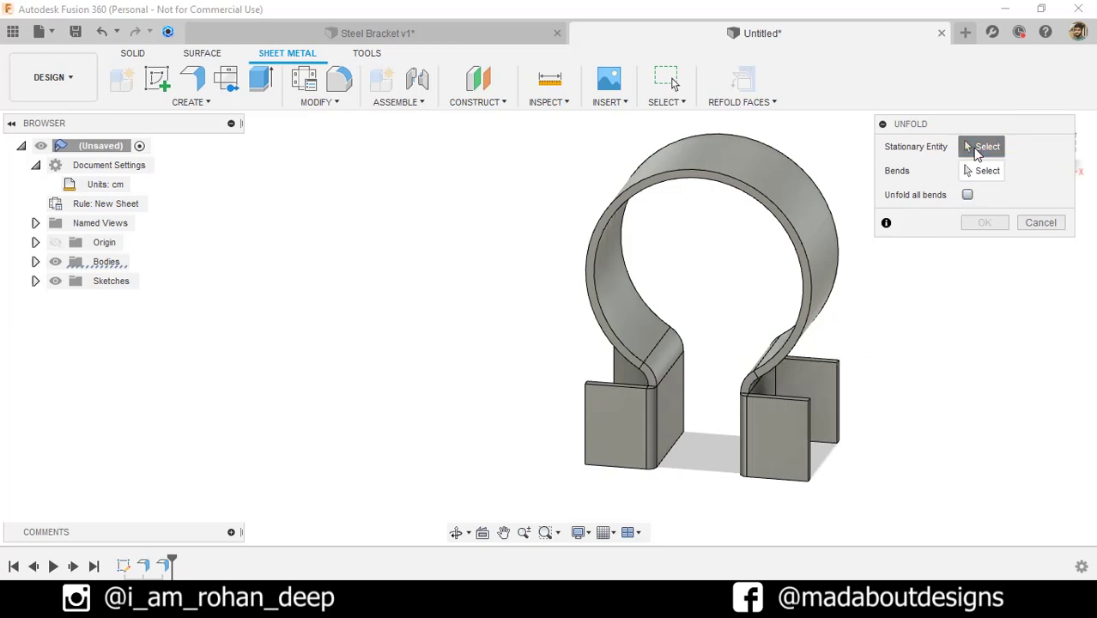
pyautogui.click(786, 446)
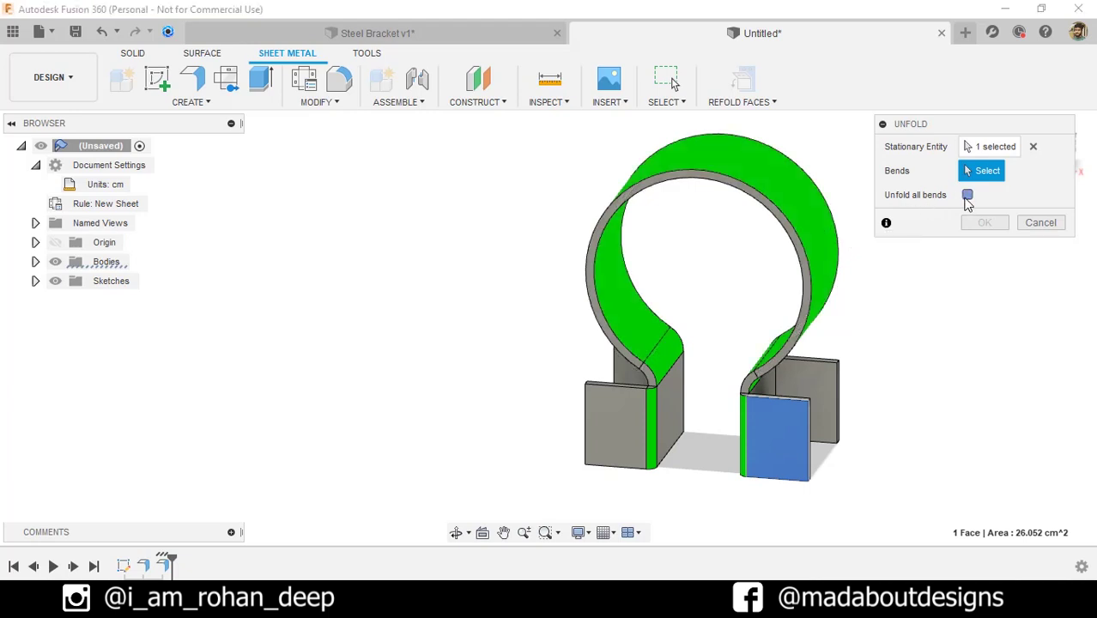
pyautogui.click(968, 196)
pyautogui.scroll(-6, 808, 253)
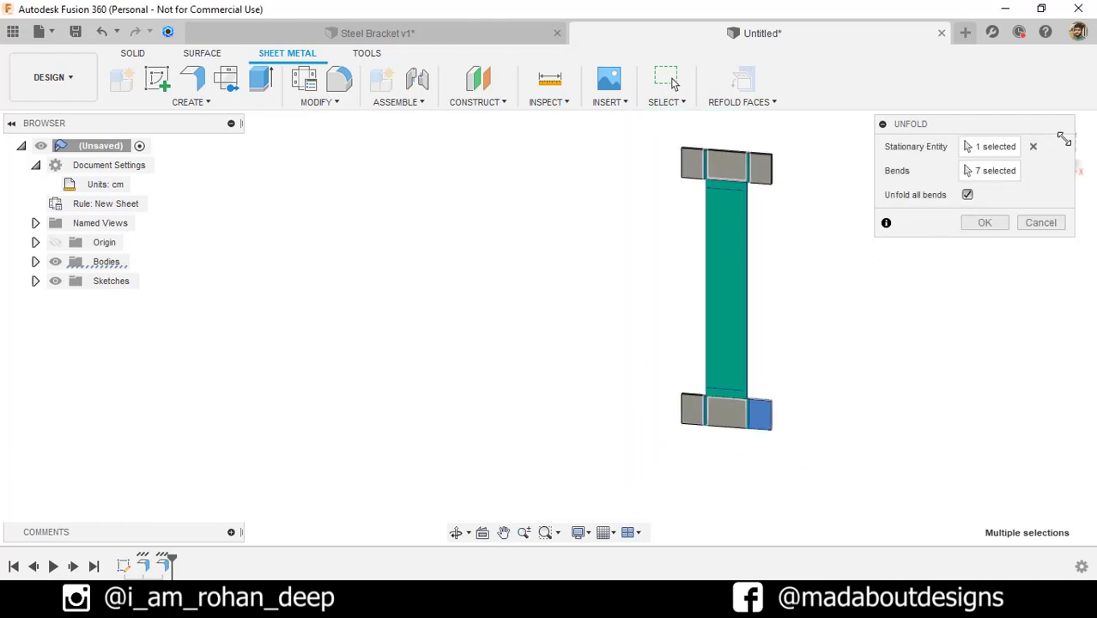
pyautogui.moveTo(1012, 123); pyautogui.dragTo(979, 238)
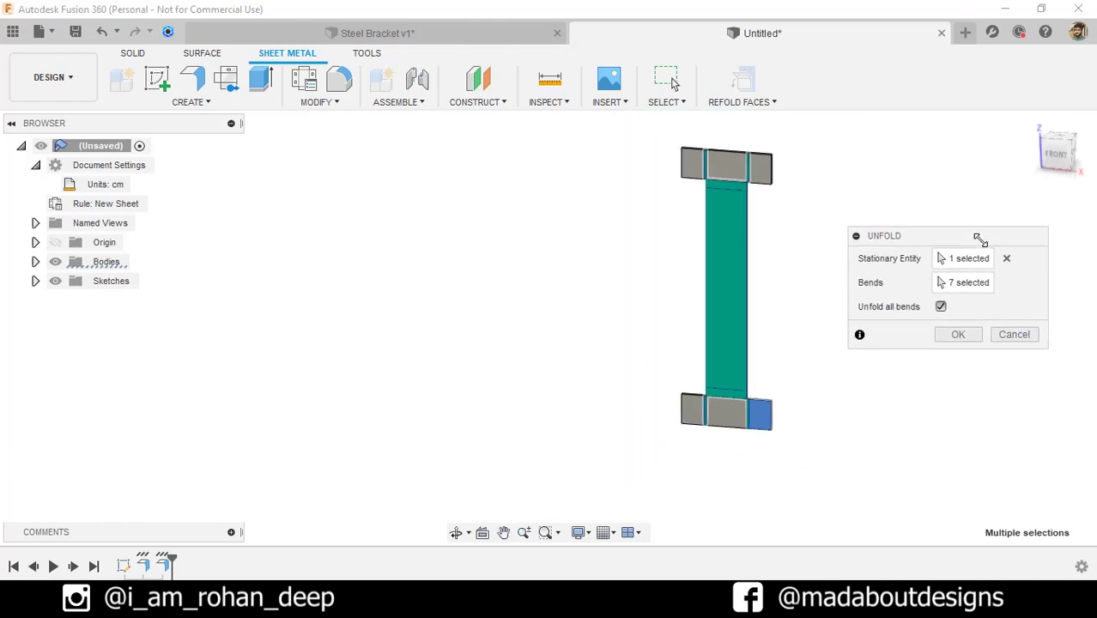
pyautogui.click(1048, 169)
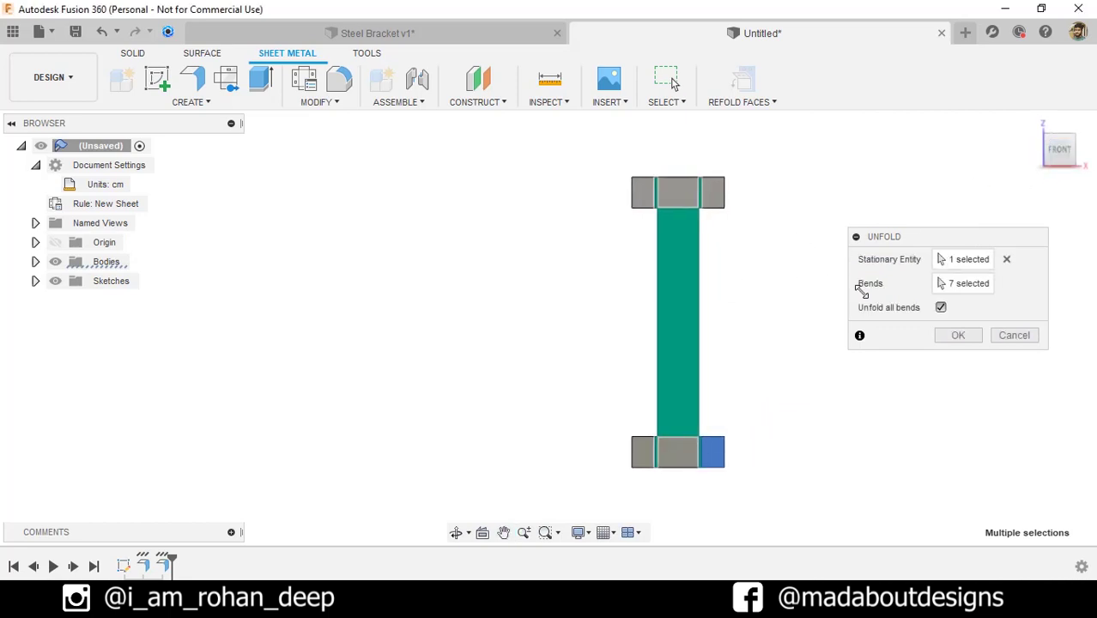
pyautogui.click(956, 337)
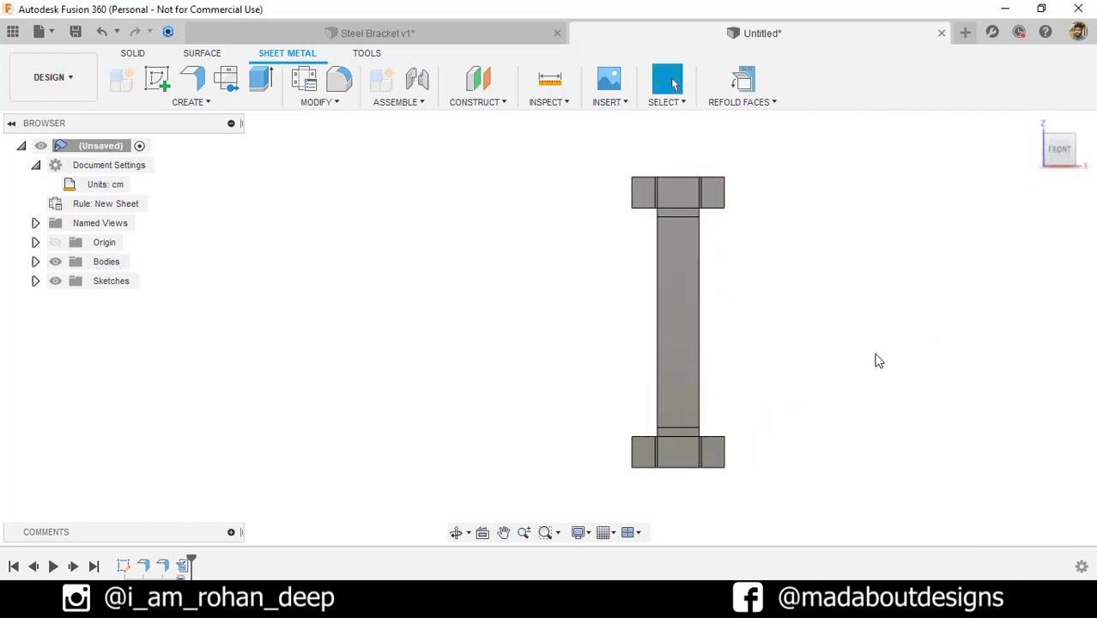
# Step: Start a new sketch on the flat blank's central web face
pyautogui.click(679, 309)
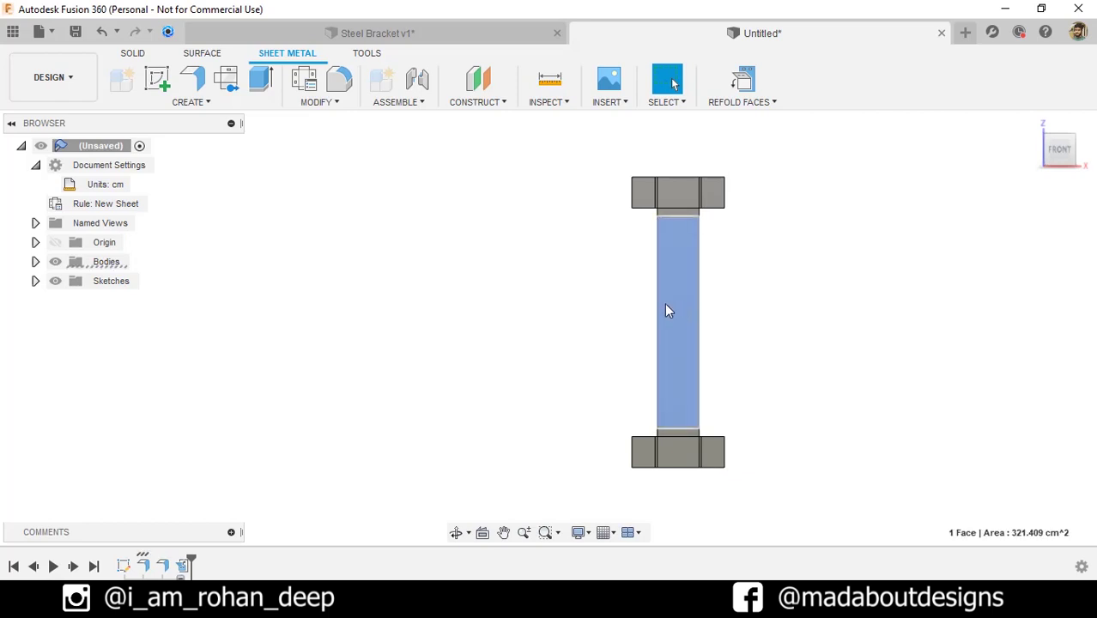
pyautogui.click(163, 79)
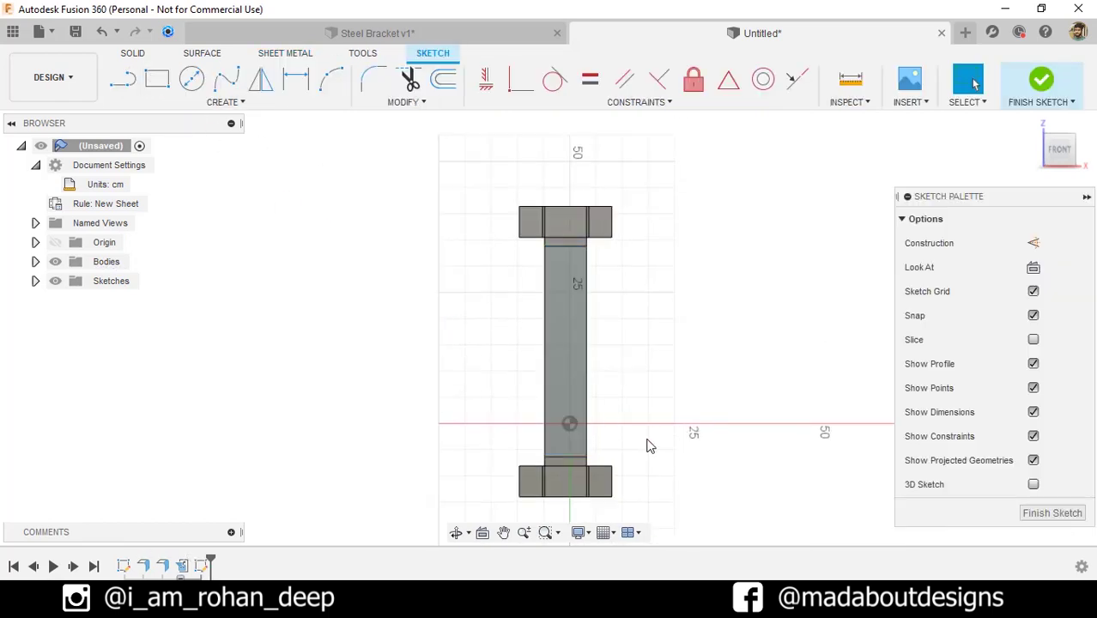
pyautogui.scroll(2, 635, 448)
pyautogui.moveTo(628, 453); pyautogui.dragTo(646, 339, button='middle')
pyautogui.scroll(1, 647, 339)
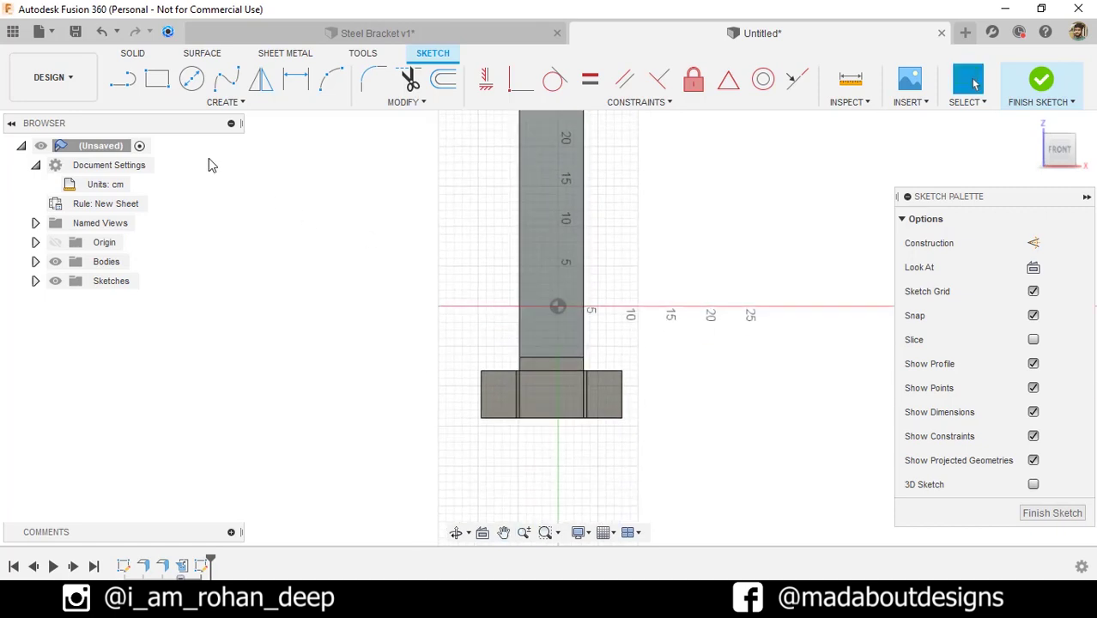
# Step: Draw a centre-point slot in the bottom block, 2.5 cm long and 1.5 cm wide
pyautogui.click(223, 103)
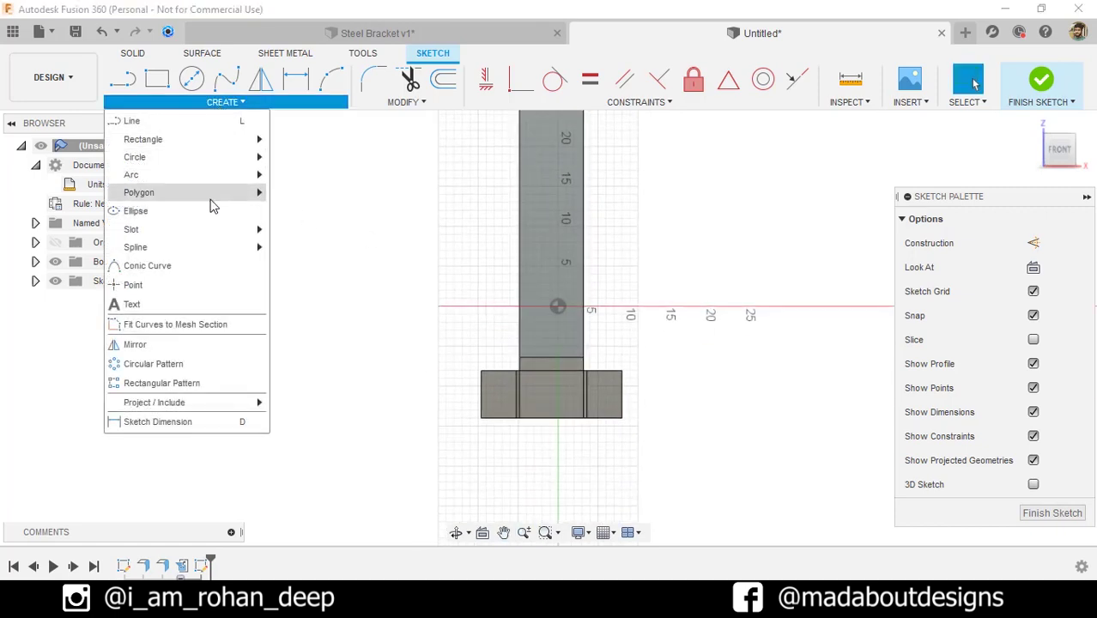
pyautogui.moveTo(207, 227)
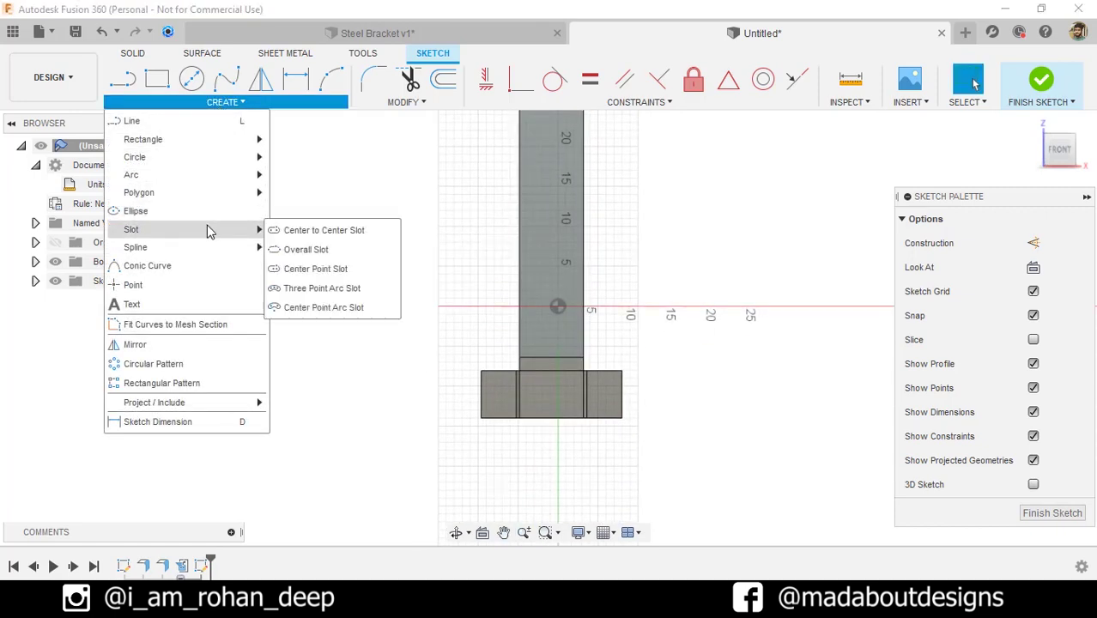
pyautogui.click(309, 269)
pyautogui.scroll(3, 512, 443)
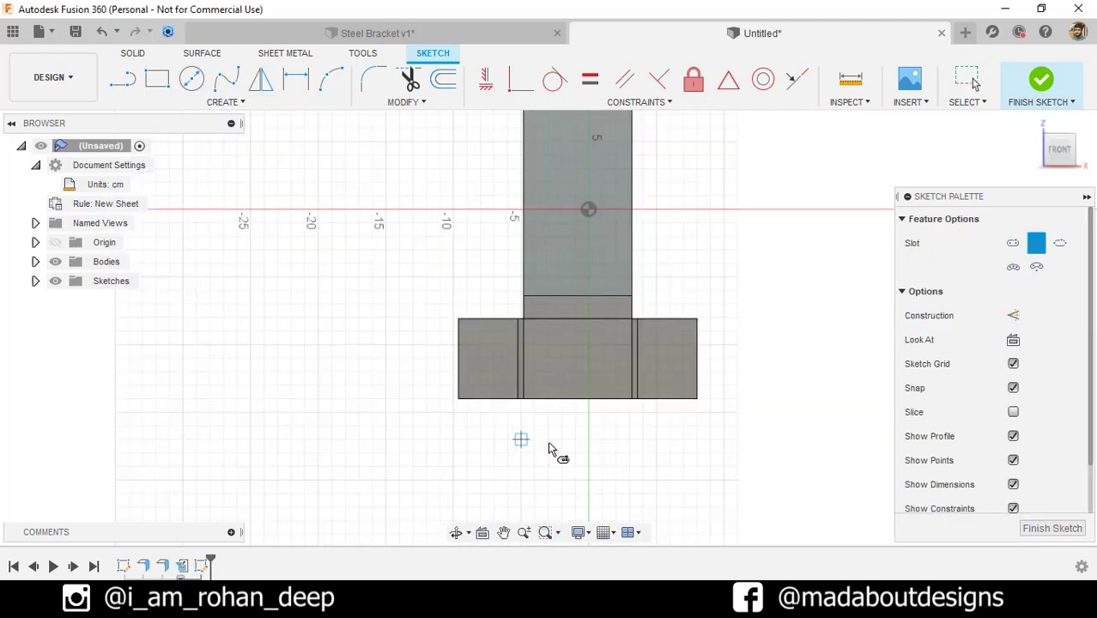
pyautogui.scroll(3, 566, 444)
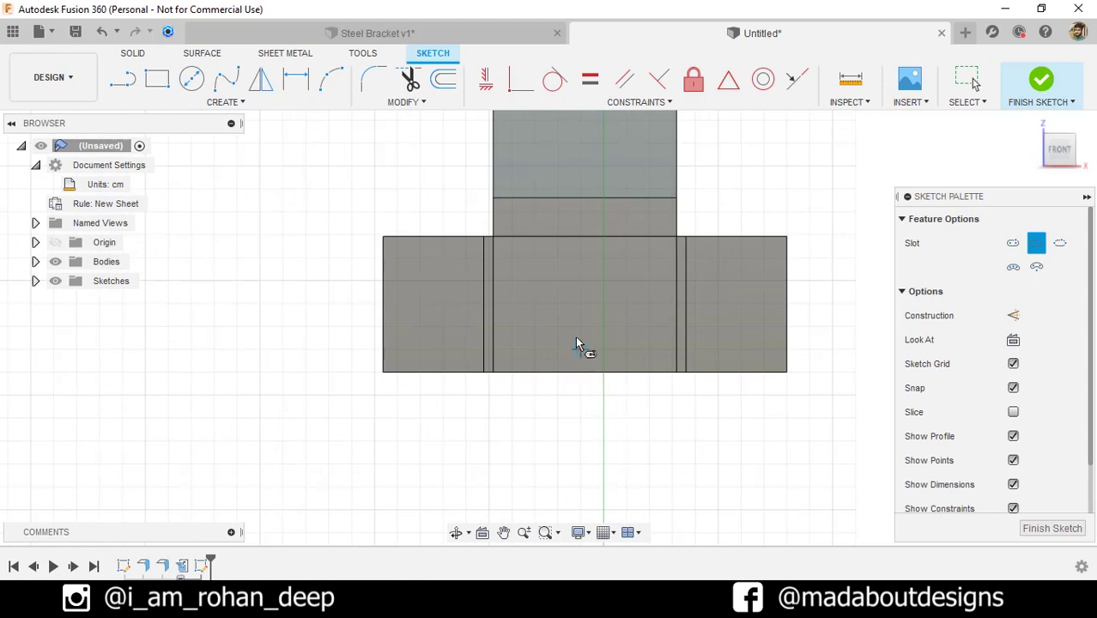
pyautogui.click(582, 314)
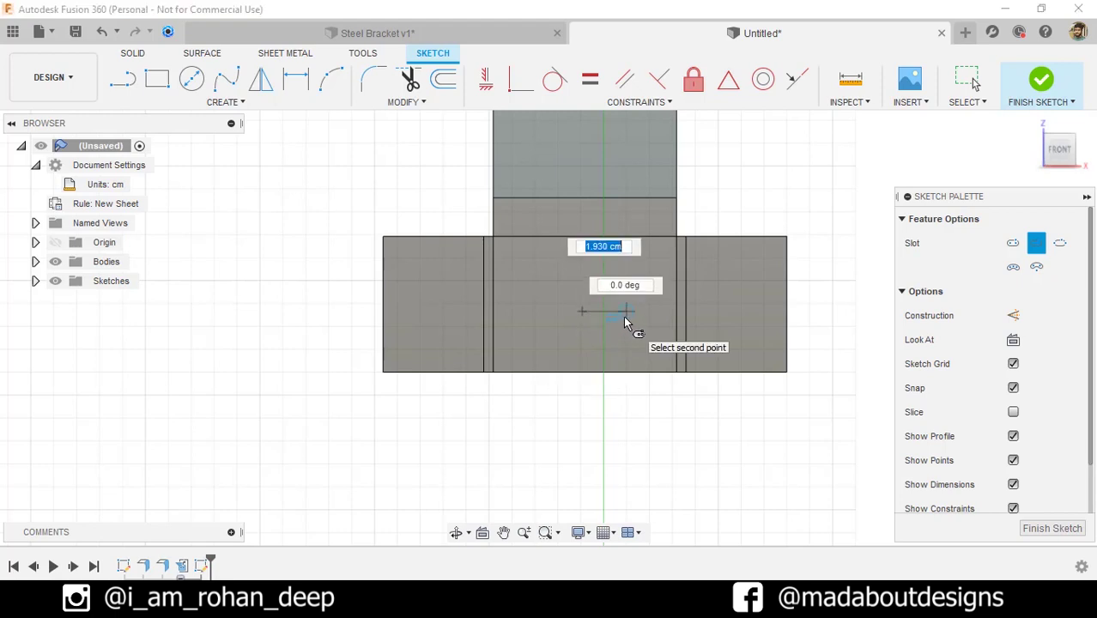
pyautogui.write('2.5')
pyautogui.press('Tab')
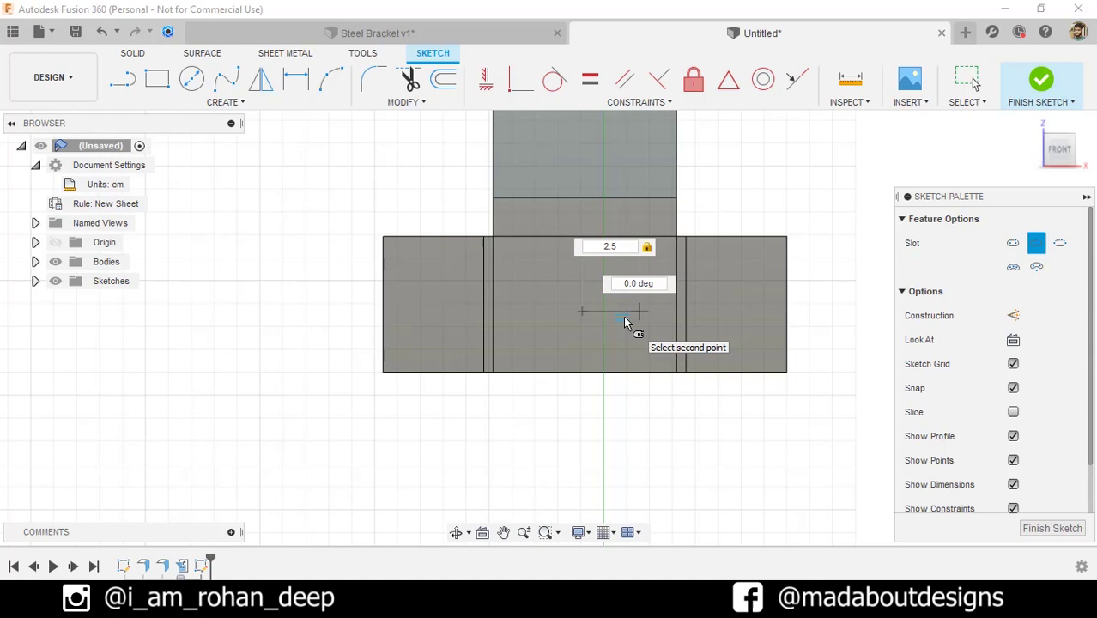
pyautogui.press('Return')
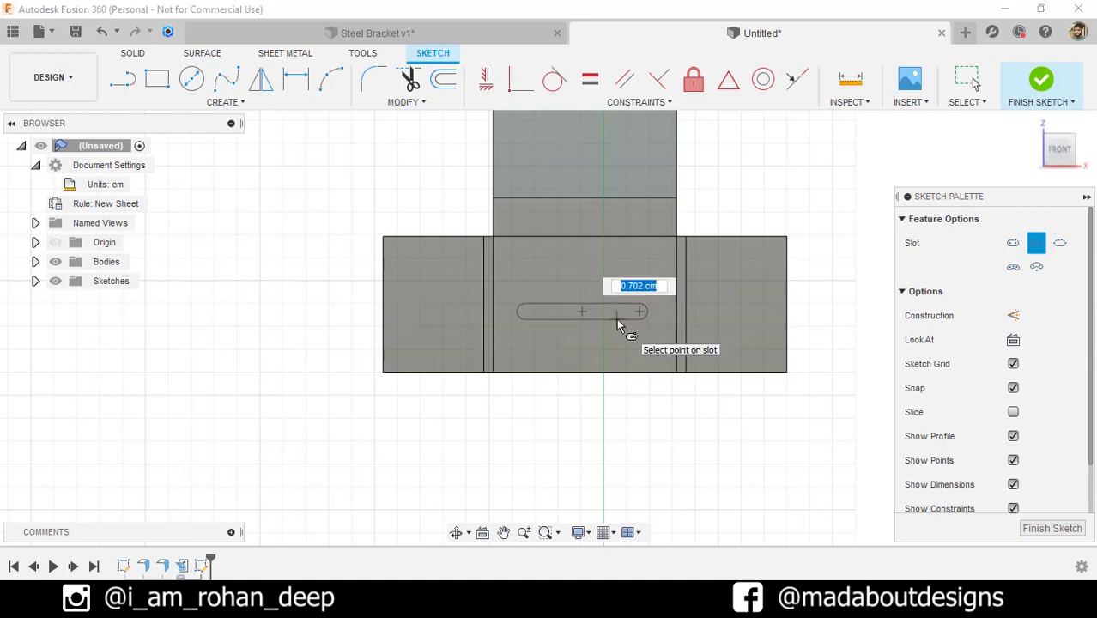
pyautogui.write('1.5')
pyautogui.press('Tab')
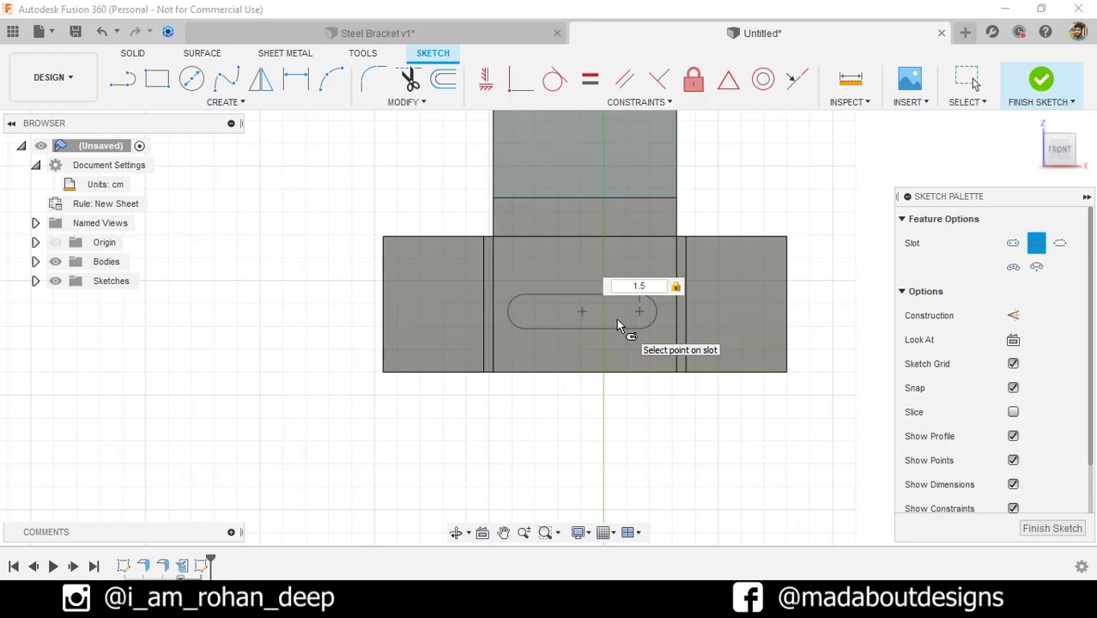
pyautogui.press('Return')
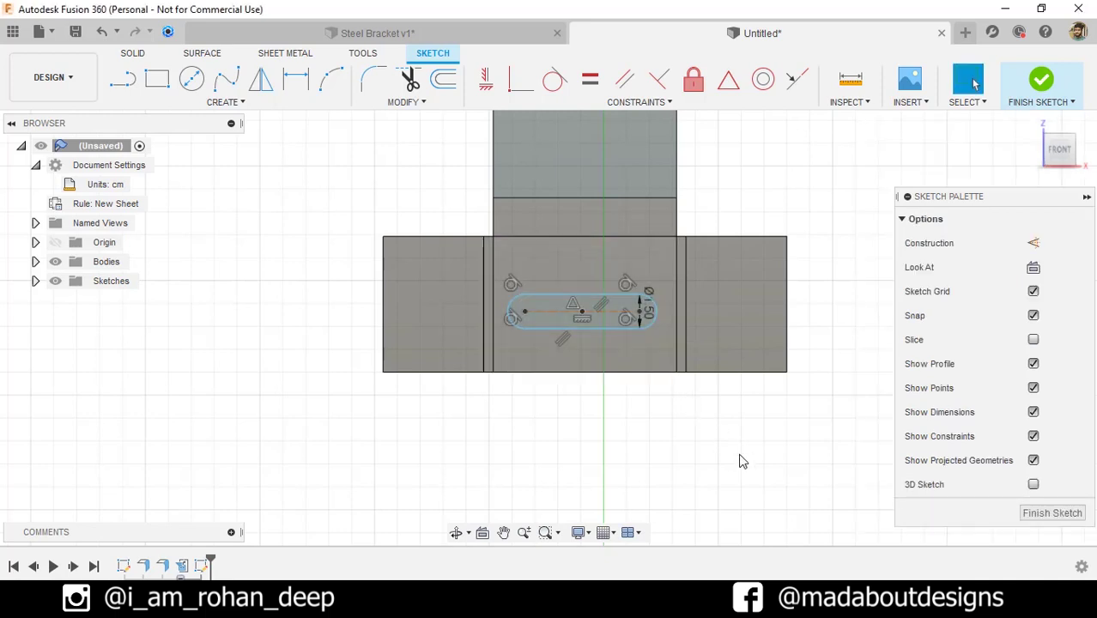
pyautogui.scroll(-3, 743, 460)
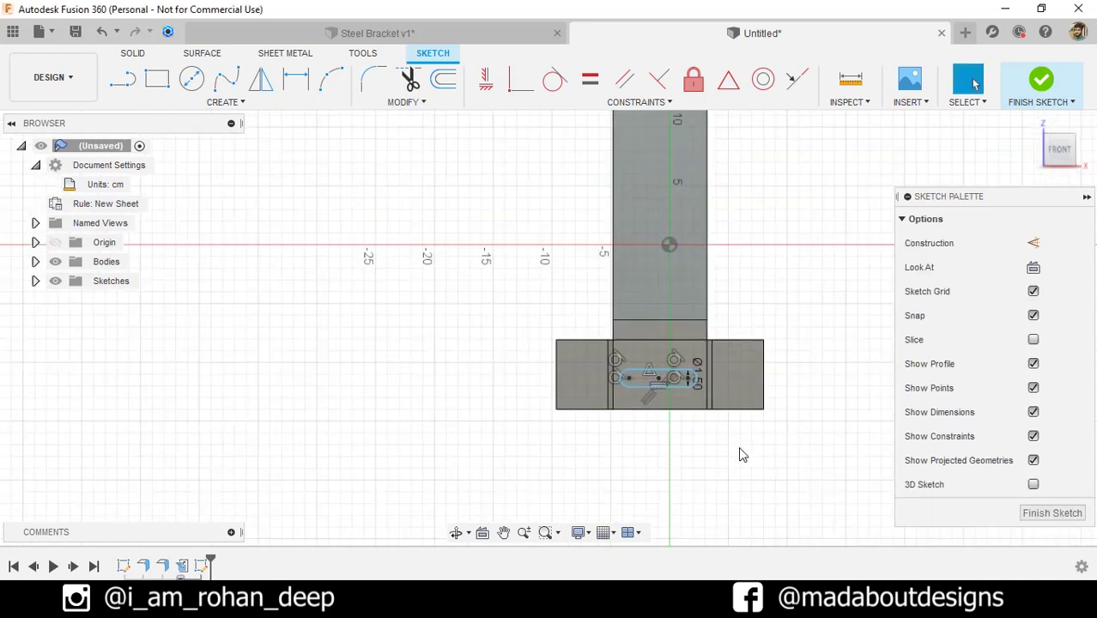
# Step: Draw a vertical centre-point slot on the web, 5 cm long and 2 cm wide
pyautogui.moveTo(743, 455); pyautogui.dragTo(703, 483, button='middle')
pyautogui.rightClick(805, 413)
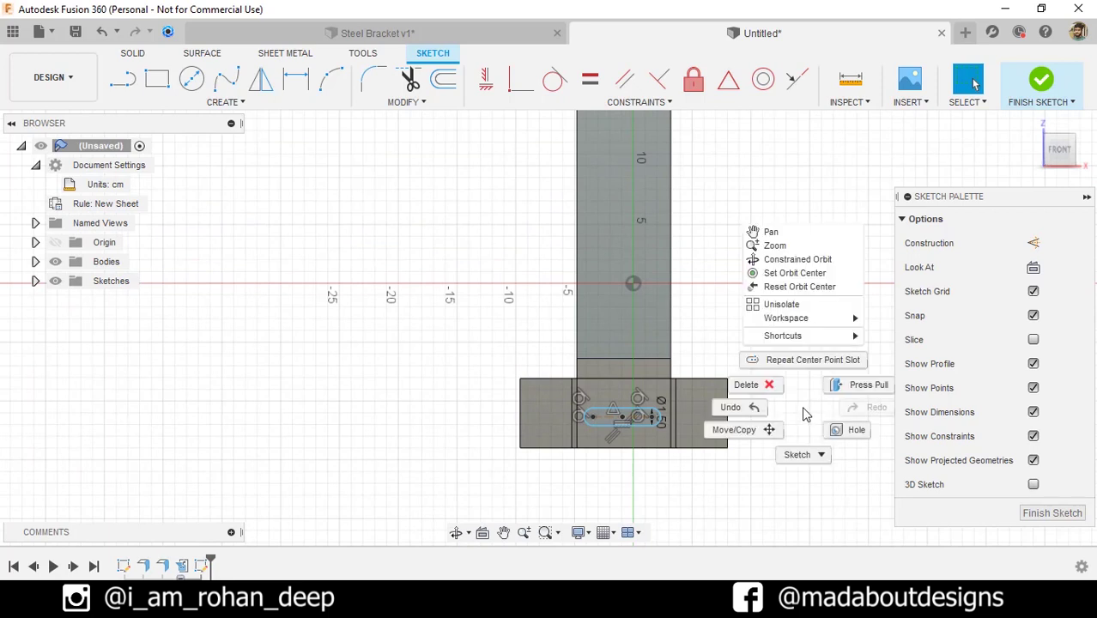
pyautogui.click(797, 361)
pyautogui.scroll(-2, 774, 319)
pyautogui.moveTo(765, 284); pyautogui.dragTo(760, 450, button='middle')
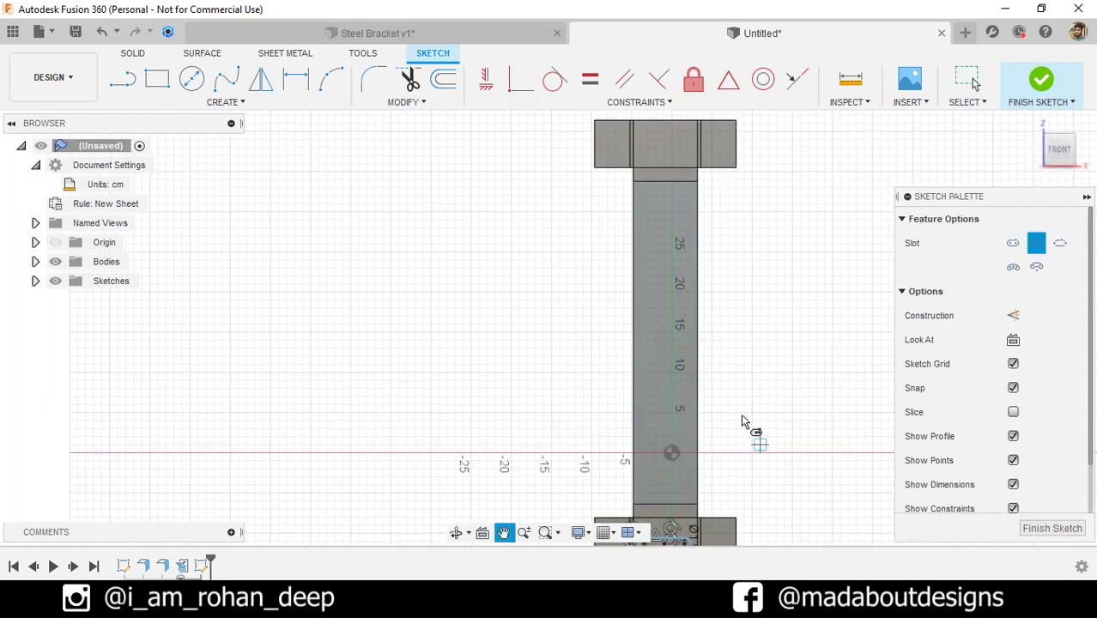
pyautogui.scroll(2, 669, 356)
pyautogui.click(672, 356)
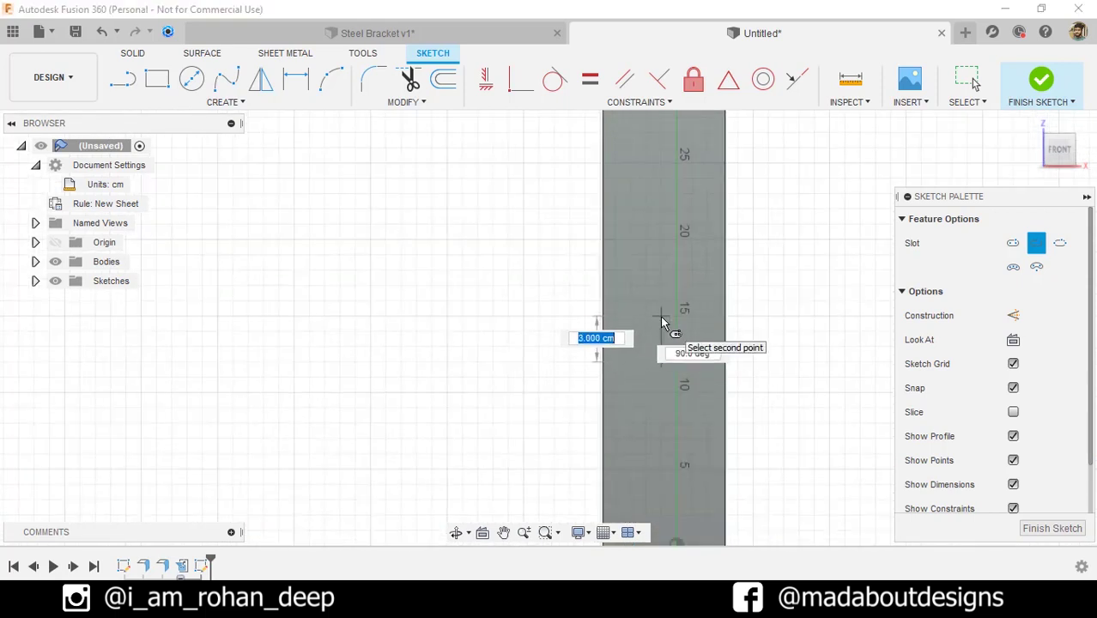
pyautogui.write('5')
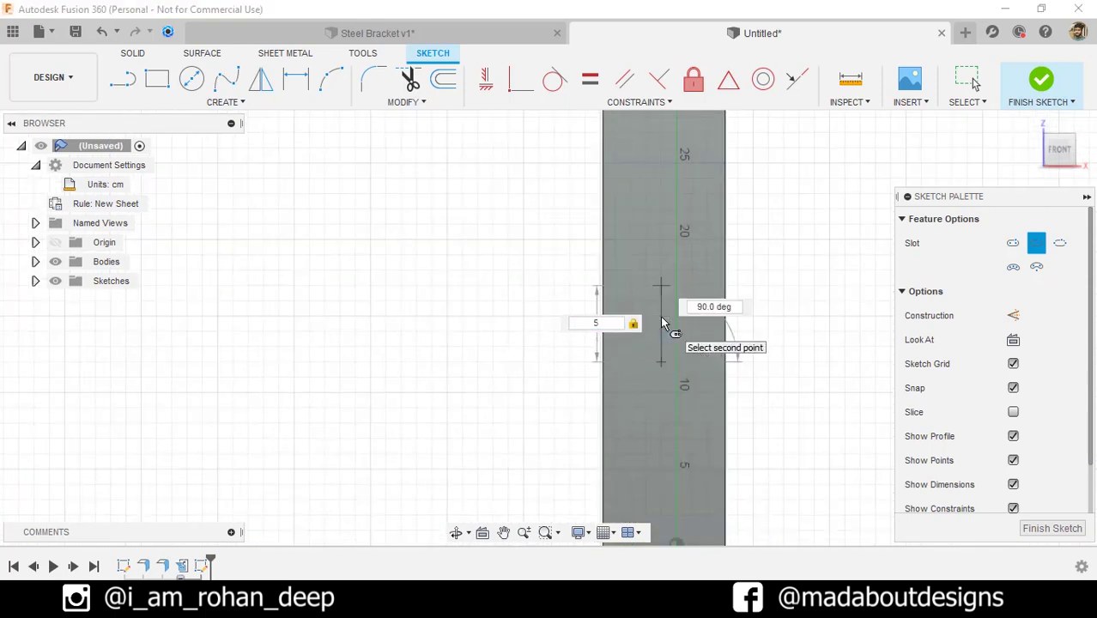
pyautogui.press('Tab')
pyautogui.press('Return')
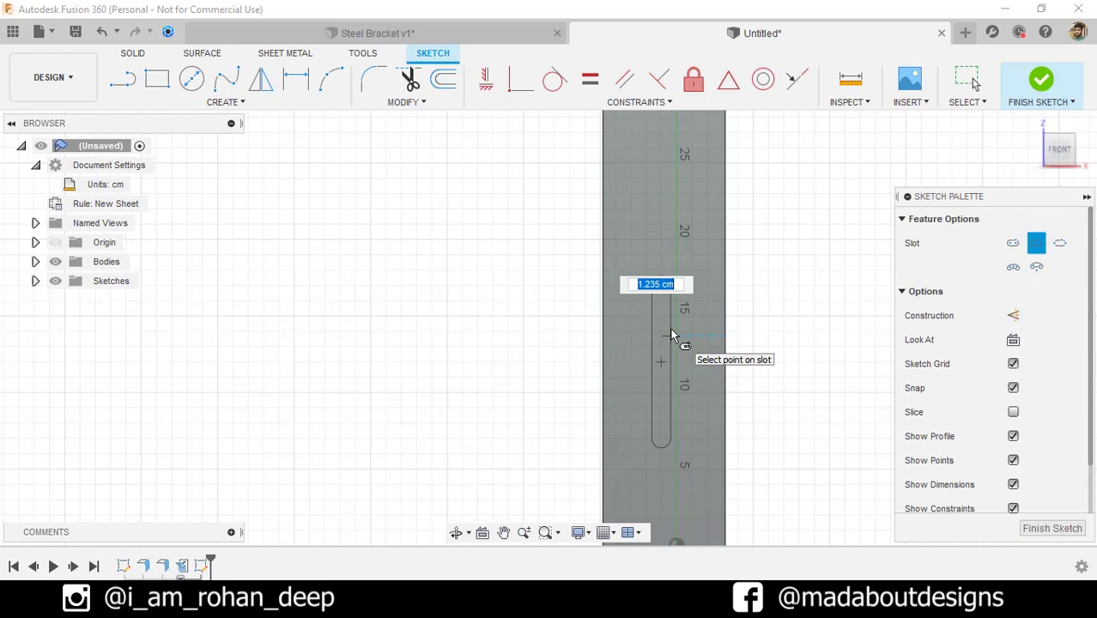
pyautogui.write('2')
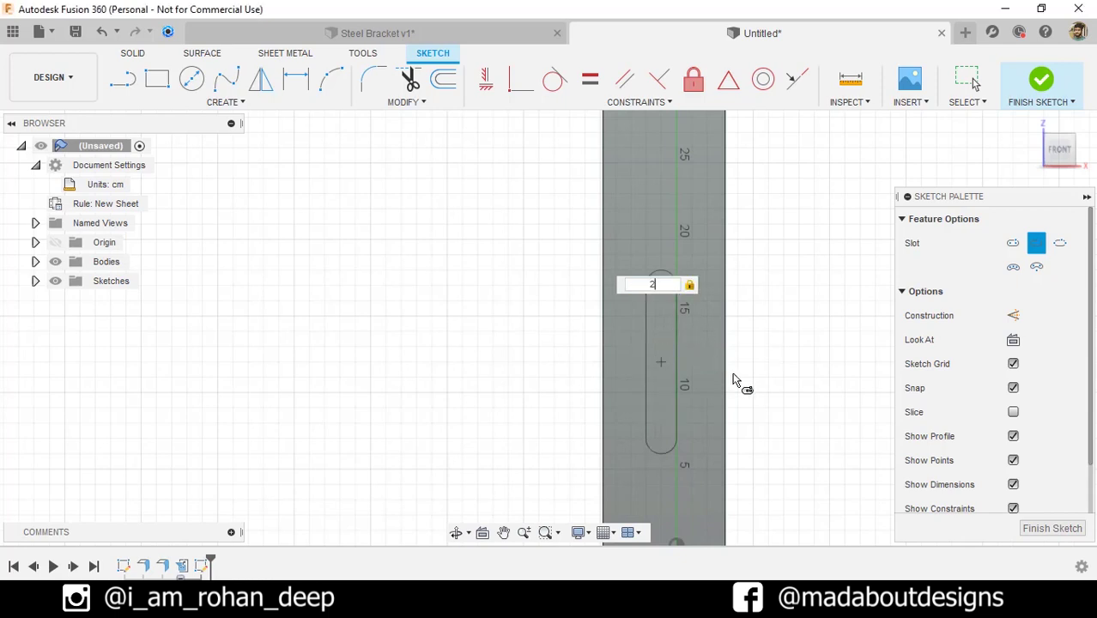
pyautogui.press('Return')
pyautogui.scroll(2, 737, 369)
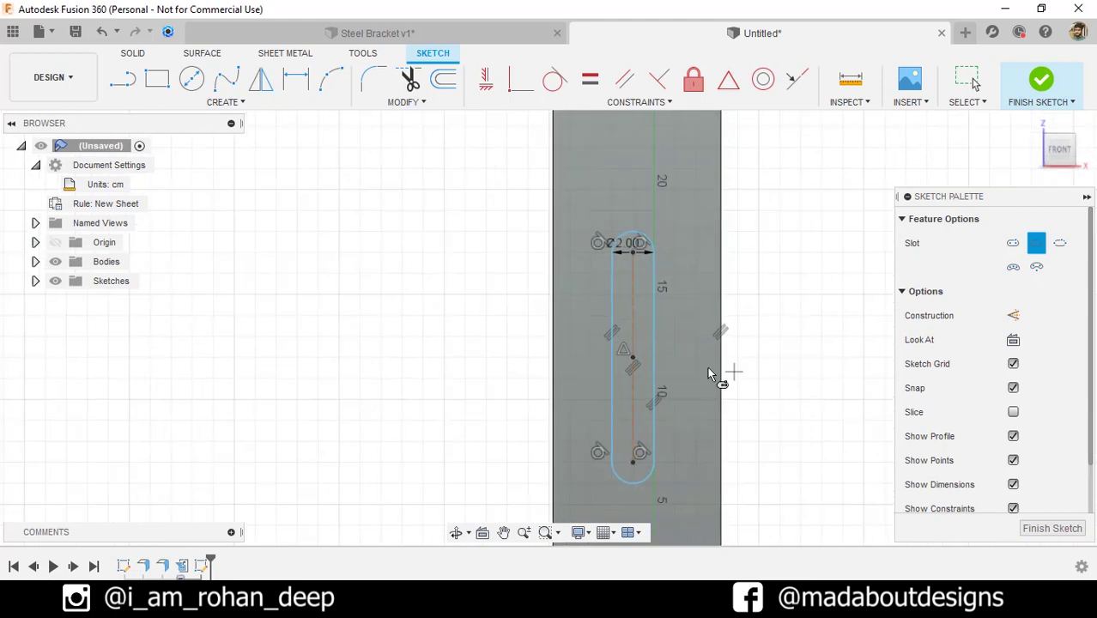
# Step: Add a horizontal slot crossing its middle, 2 cm long and 1.25 cm wide
pyautogui.click(637, 361)
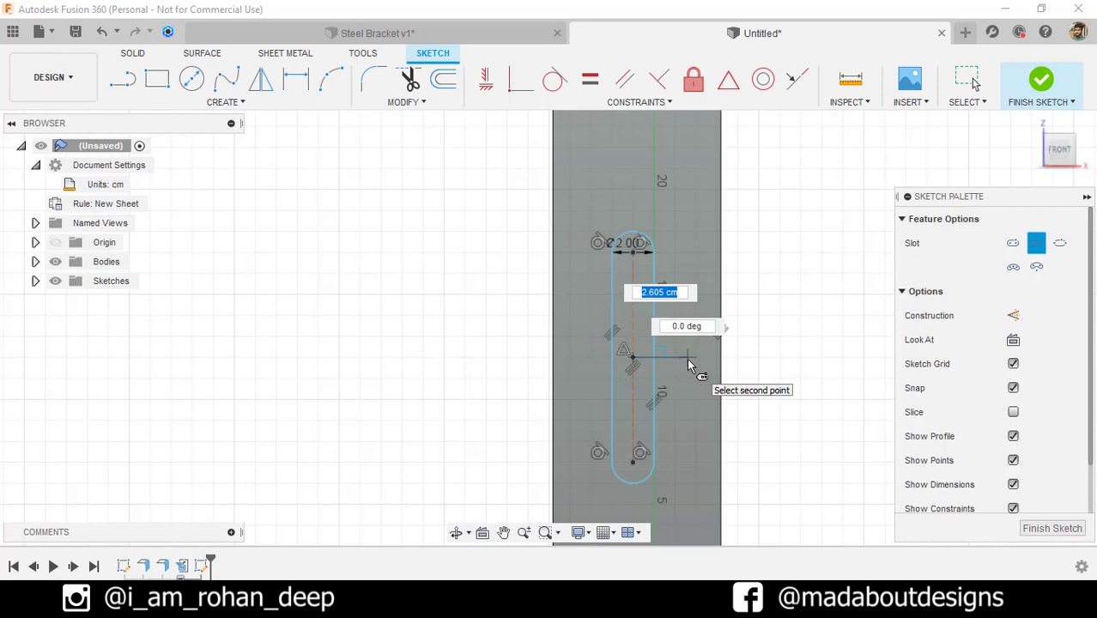
pyautogui.press('Tab')
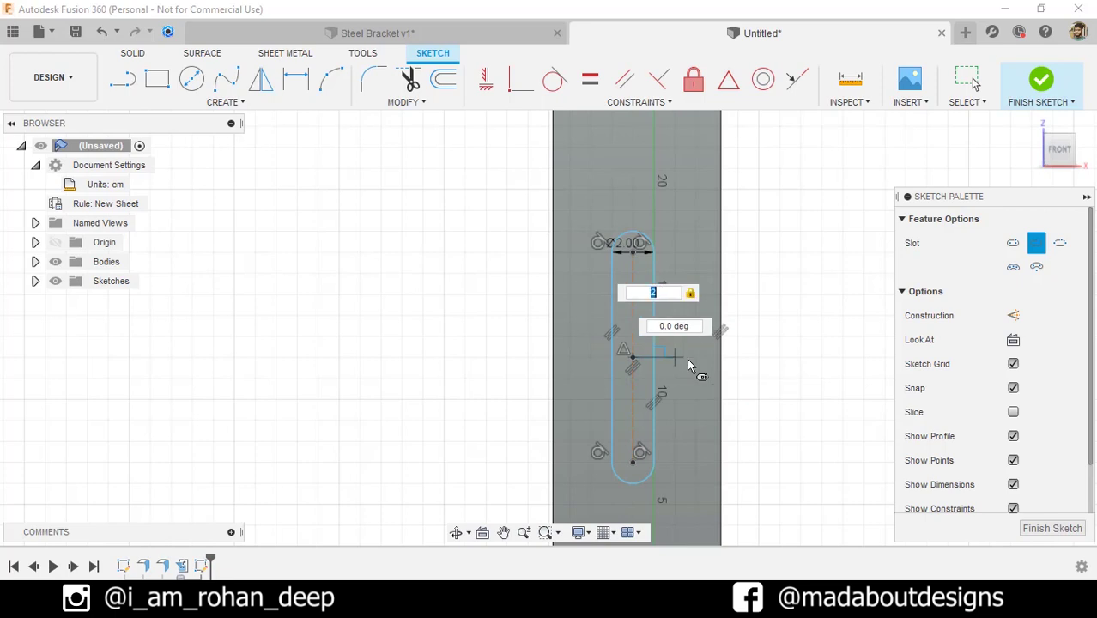
pyautogui.press('Return')
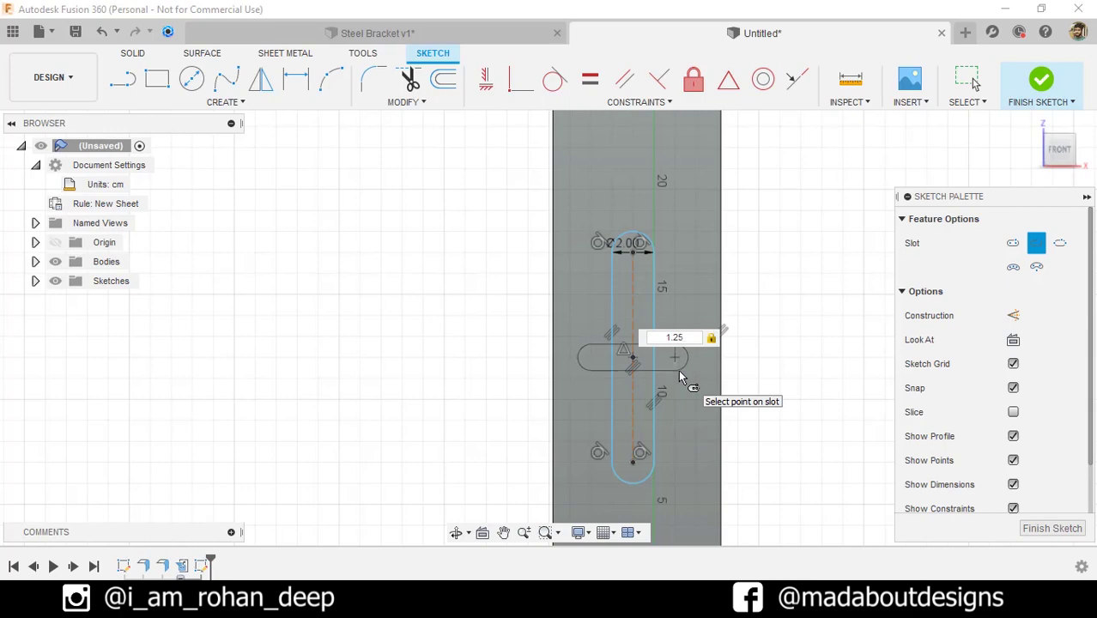
pyautogui.write('1.25')
pyautogui.press('Return')
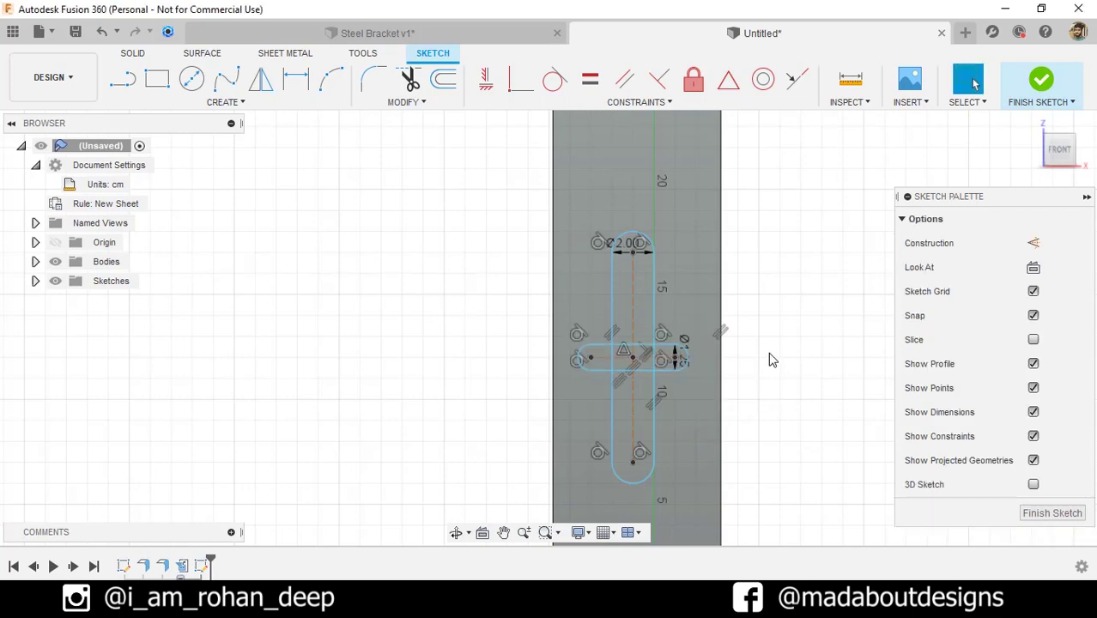
pyautogui.scroll(-3, 773, 359)
pyautogui.moveTo(790, 362); pyautogui.dragTo(744, 301, button='middle')
pyautogui.scroll(-2, 742, 309)
pyautogui.scroll(3, 810, 492)
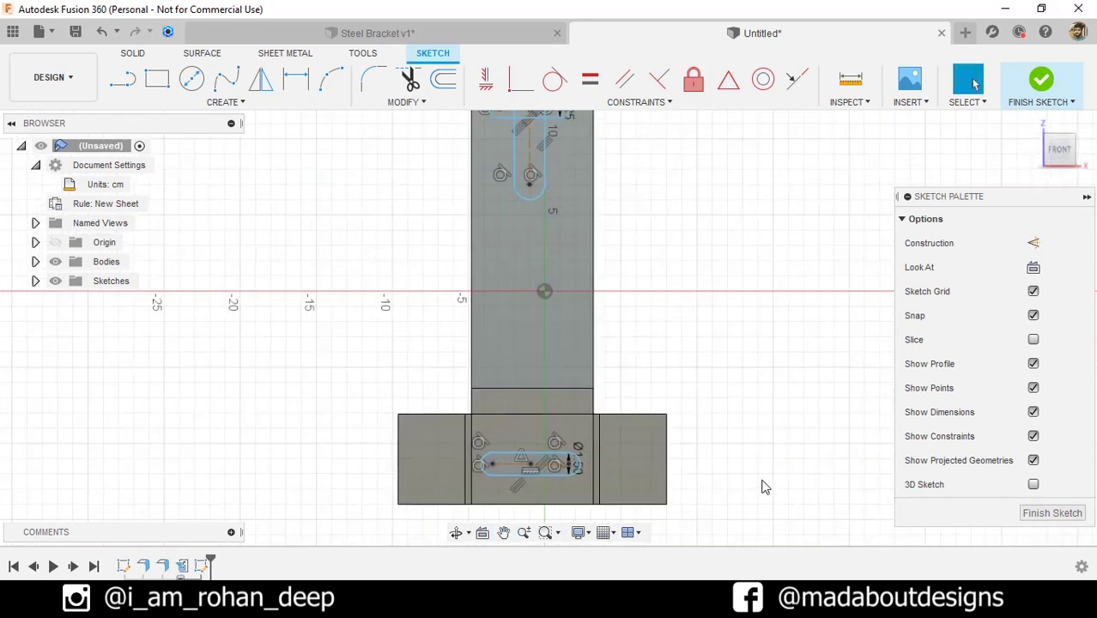
# Step: Draw two Ø1.5 cm hole circles in the lower-left and right tabs
pyautogui.moveTo(767, 483)
pyautogui.mouseDown(button='middle')
pyautogui.moveTo(791, 442)
pyautogui.moveTo(785, 448)
pyautogui.mouseUp(button='middle')
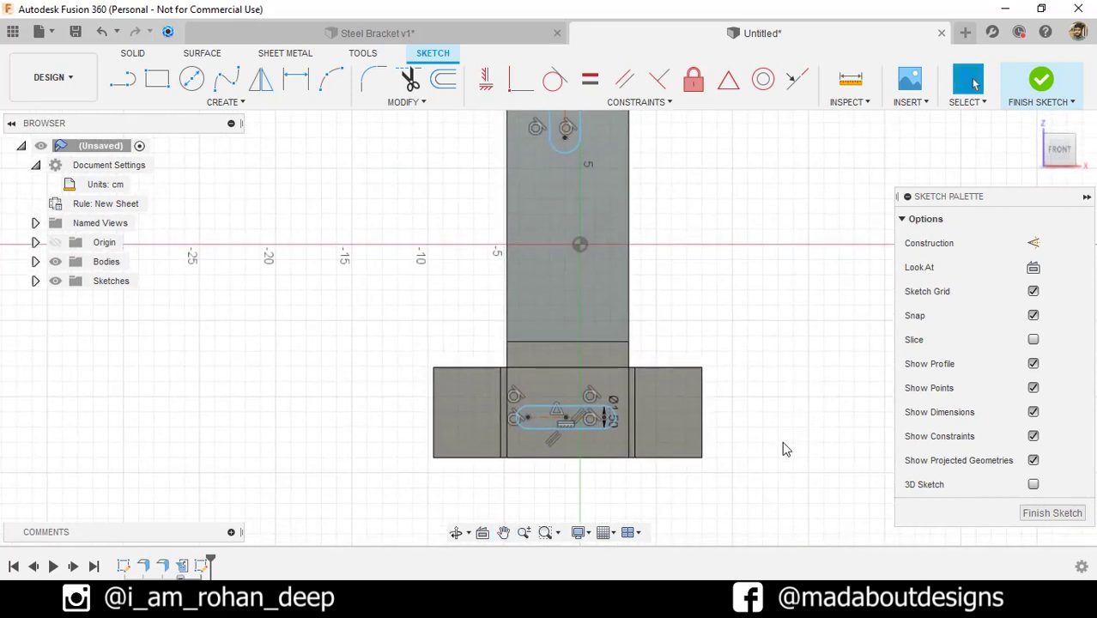
pyautogui.click(190, 82)
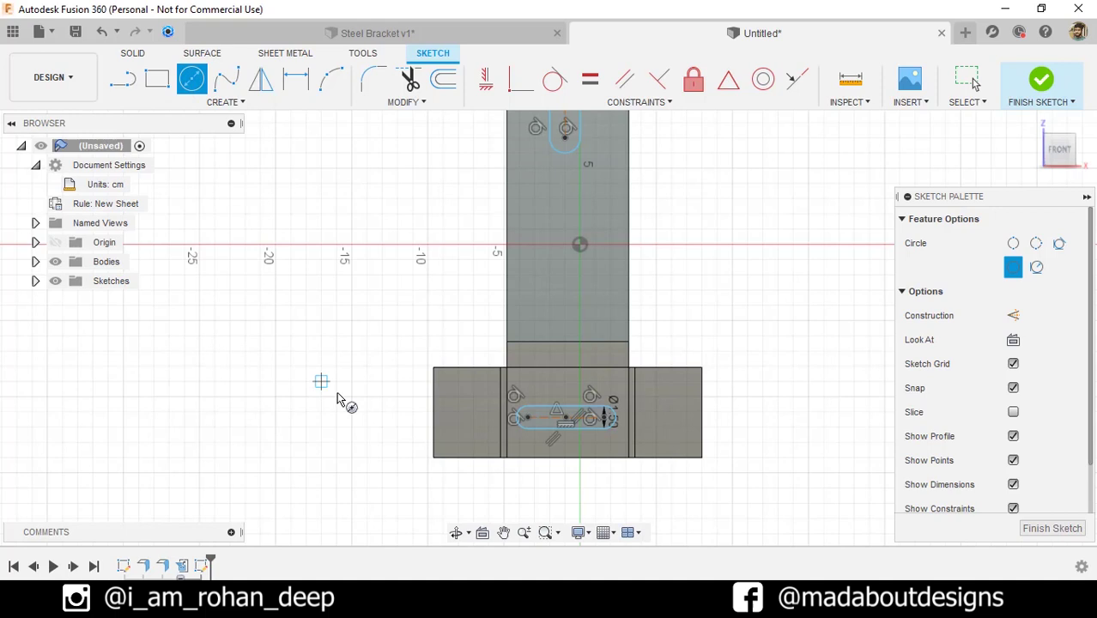
pyautogui.scroll(3, 341, 396)
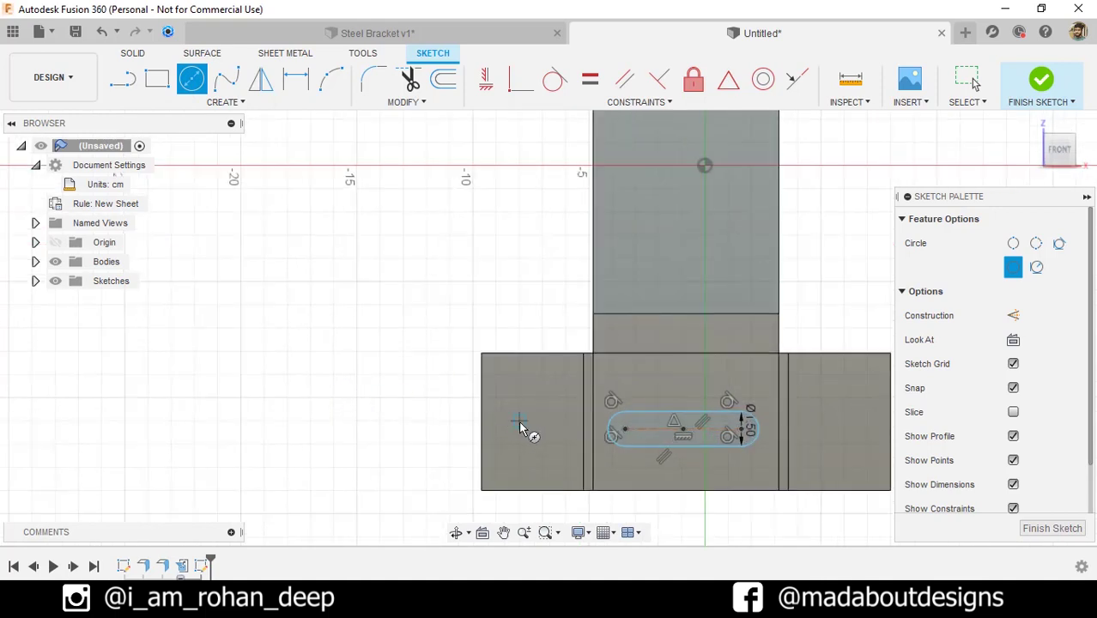
pyautogui.click(518, 420)
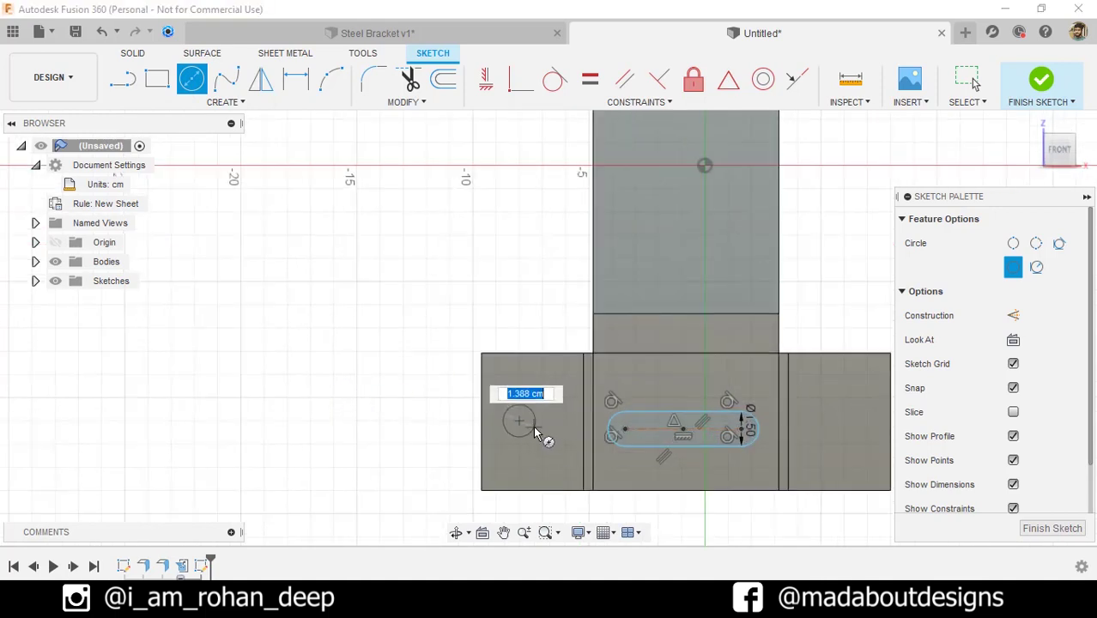
pyautogui.write('1.5')
pyautogui.press('Return')
pyautogui.press('Escape')
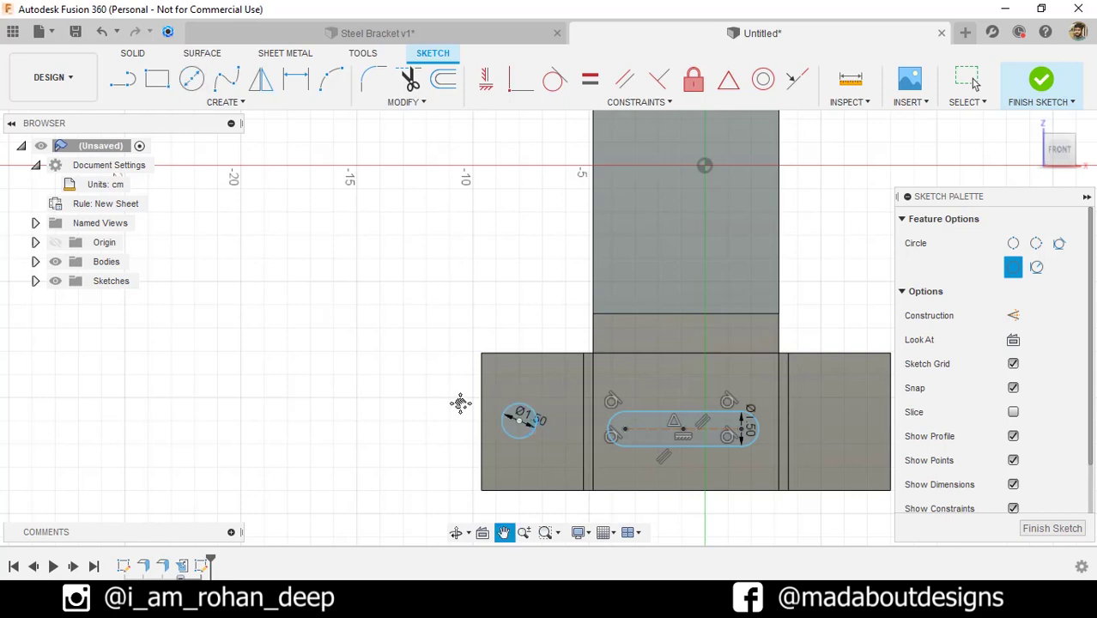
pyautogui.moveTo(461, 404); pyautogui.dragTo(338, 375, button='middle')
pyautogui.click(716, 399)
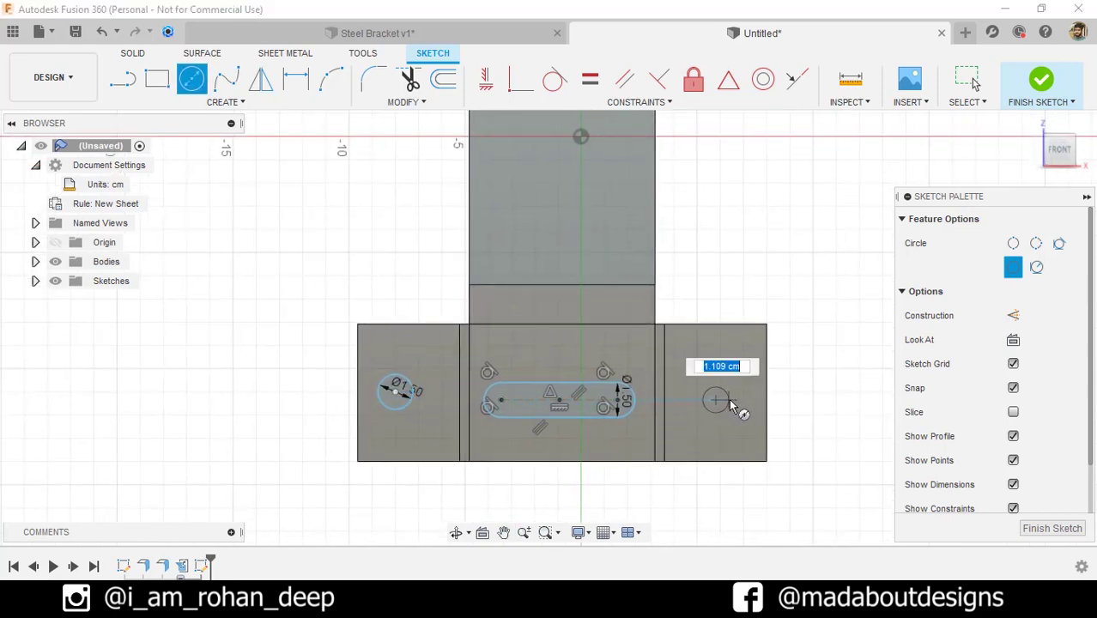
pyautogui.write('1.5')
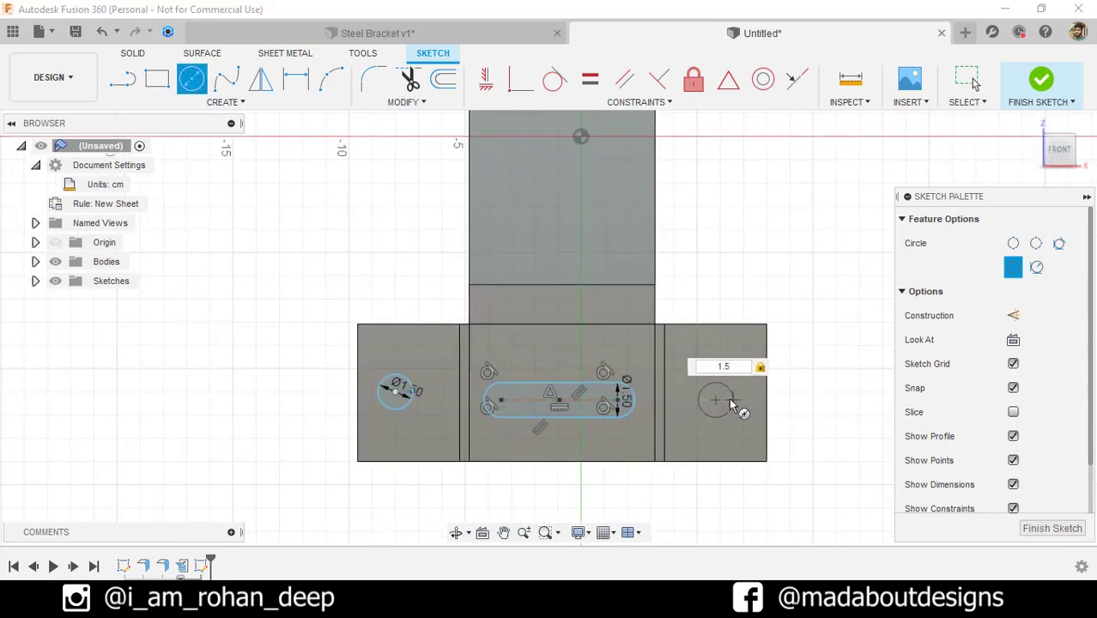
pyautogui.press('Return')
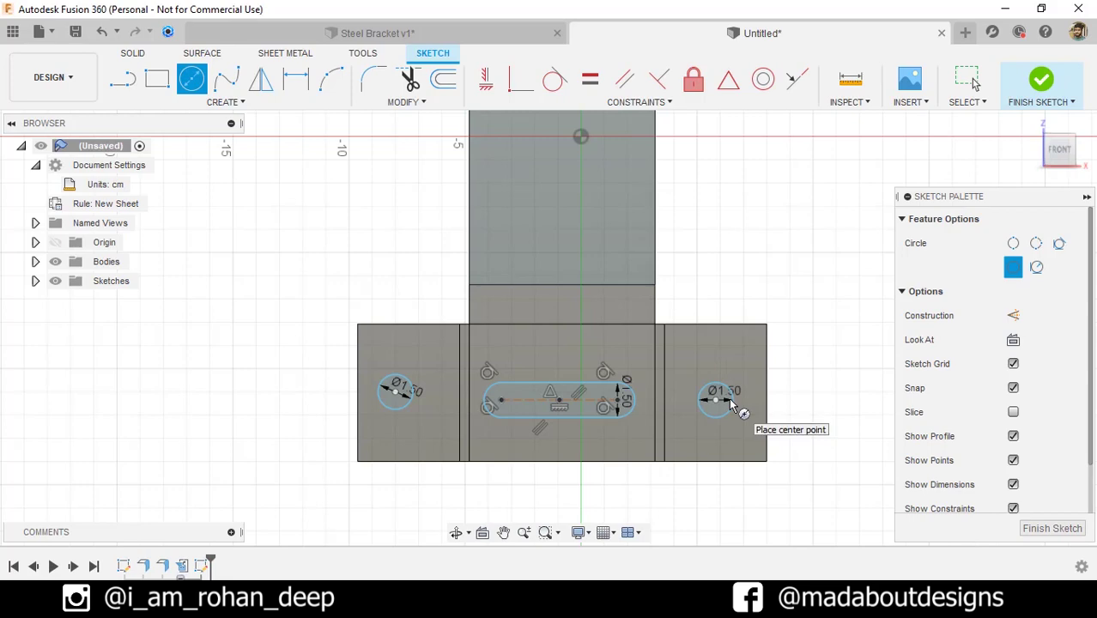
pyautogui.press('Escape')
pyautogui.scroll(-4, 762, 301)
pyautogui.moveTo(762, 301); pyautogui.dragTo(698, 378, button='middle')
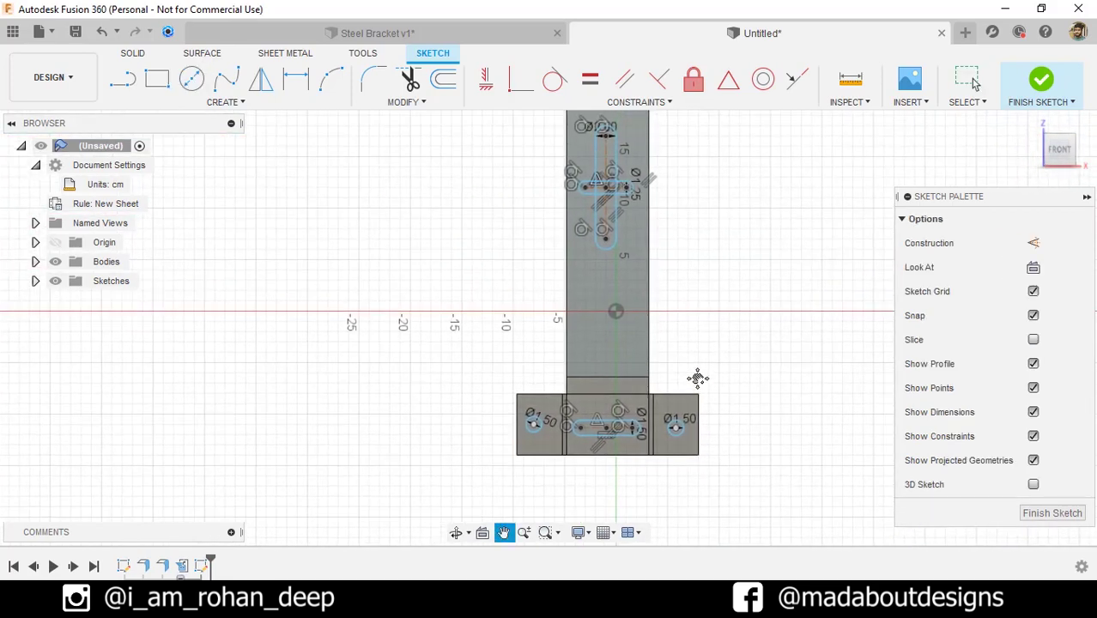
# Step: Dimension the left hole 2.50 from the left edge and 3.00 above the bottom edge
pyautogui.click(296, 79)
pyautogui.scroll(3, 550, 478)
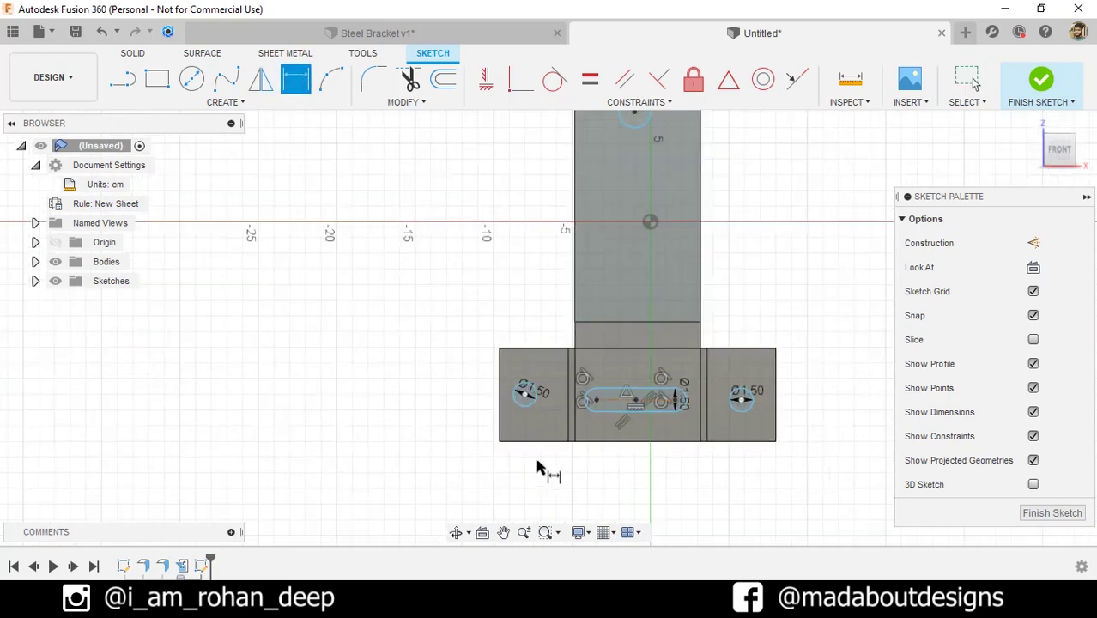
pyautogui.click(505, 404)
pyautogui.click(525, 393)
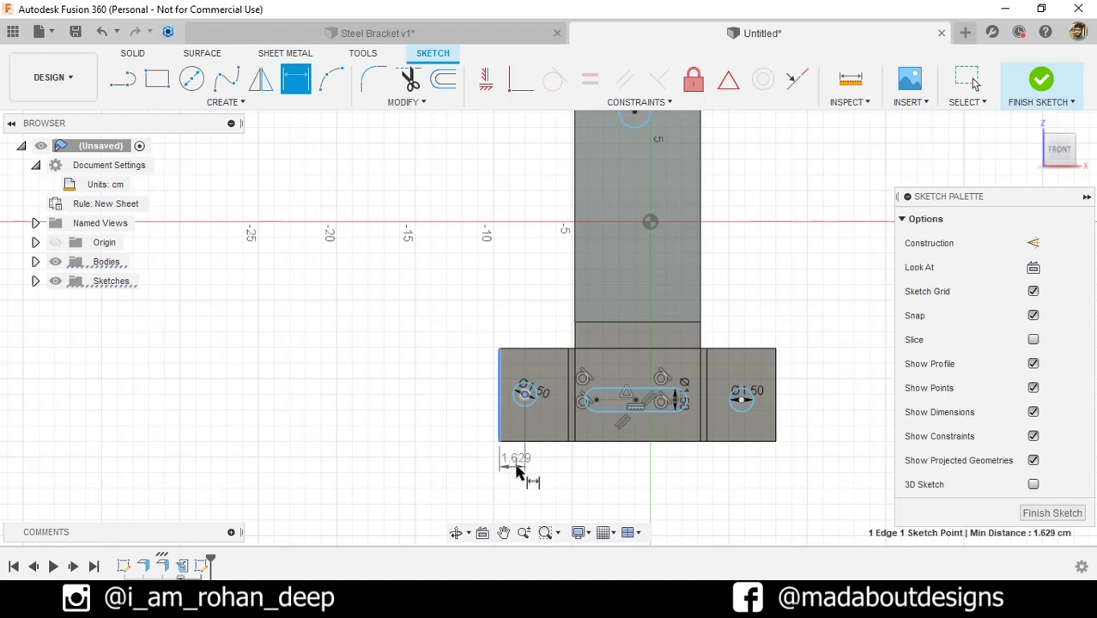
pyautogui.click(516, 470)
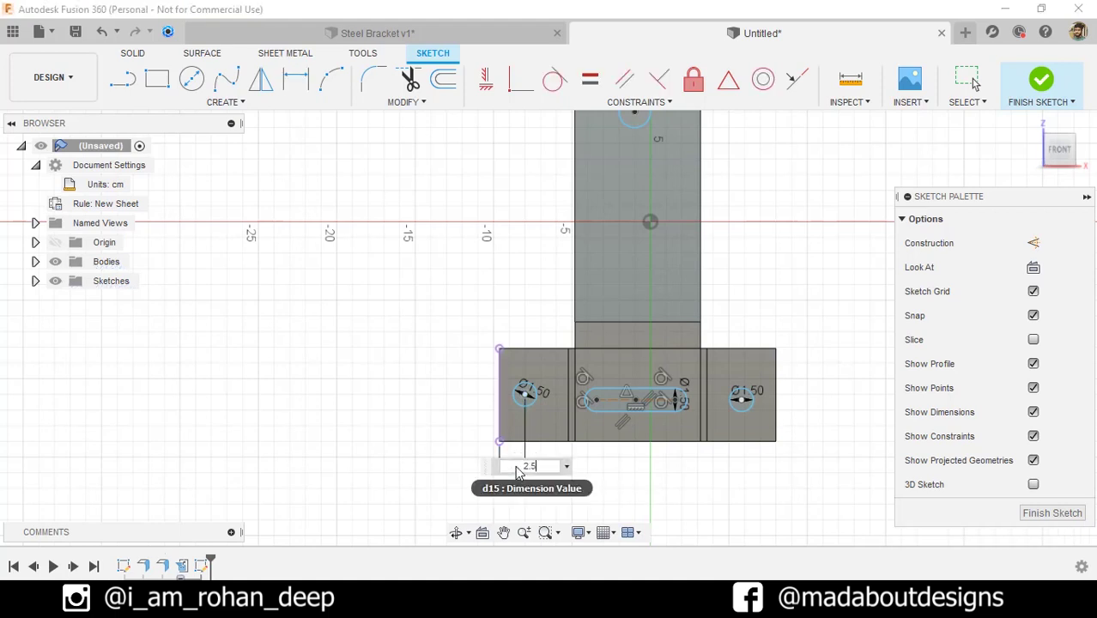
pyautogui.press('Return')
pyautogui.scroll(2, 532, 404)
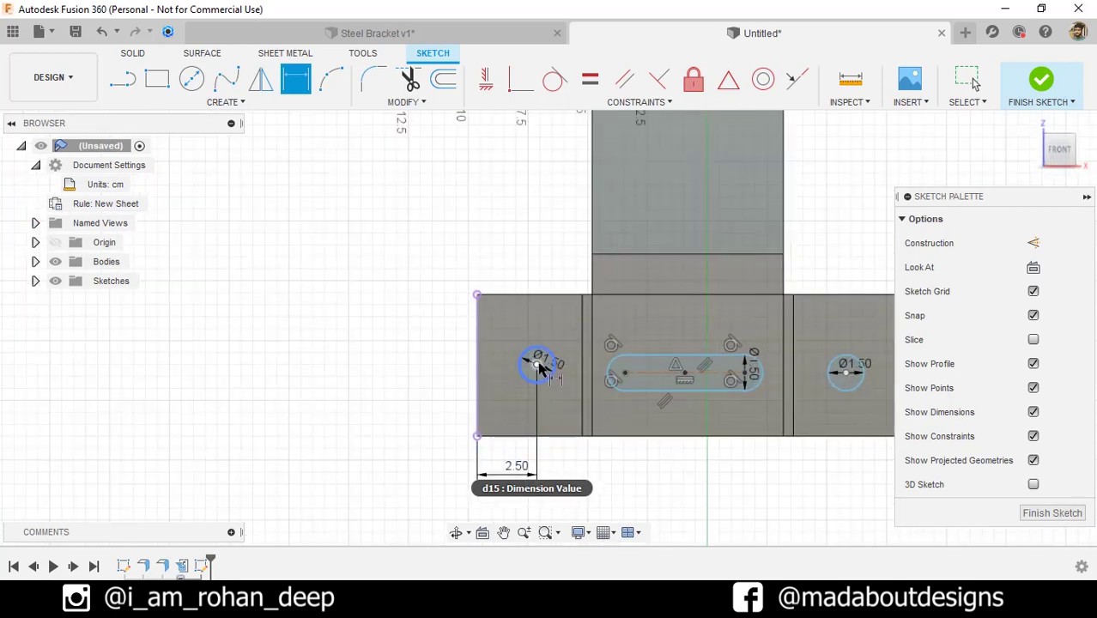
pyautogui.click(528, 438)
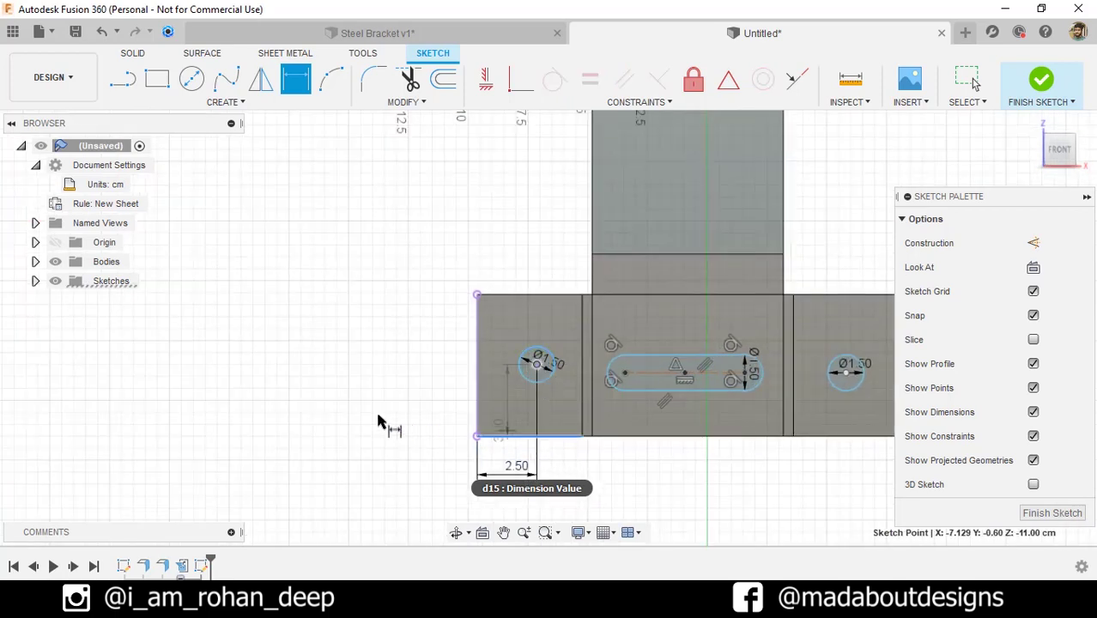
pyautogui.click(386, 408)
pyautogui.press('Return')
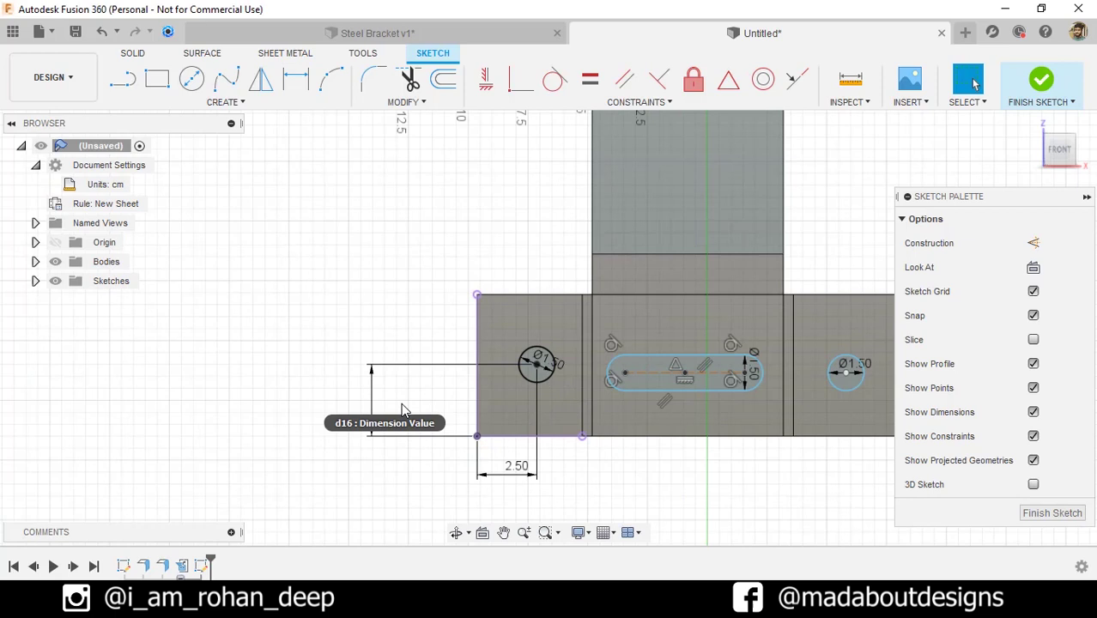
# Step: Dimension the right hole 2.50 from the right edge and 3.00 above the bottom edge
pyautogui.moveTo(474, 361); pyautogui.dragTo(235, 352, button='middle')
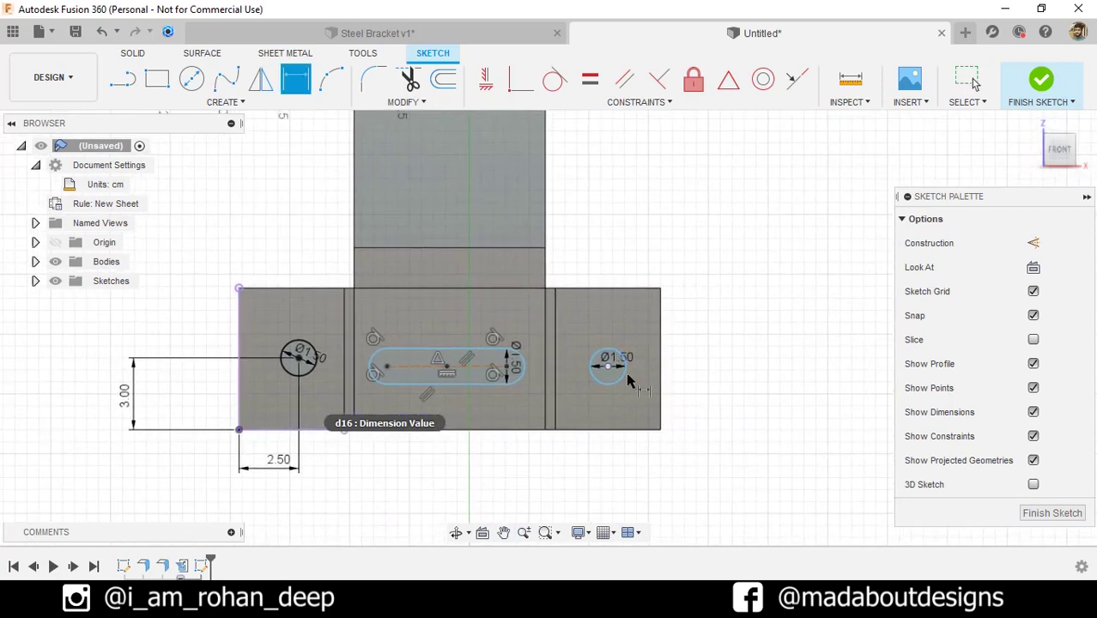
pyautogui.click(609, 368)
pyautogui.click(660, 372)
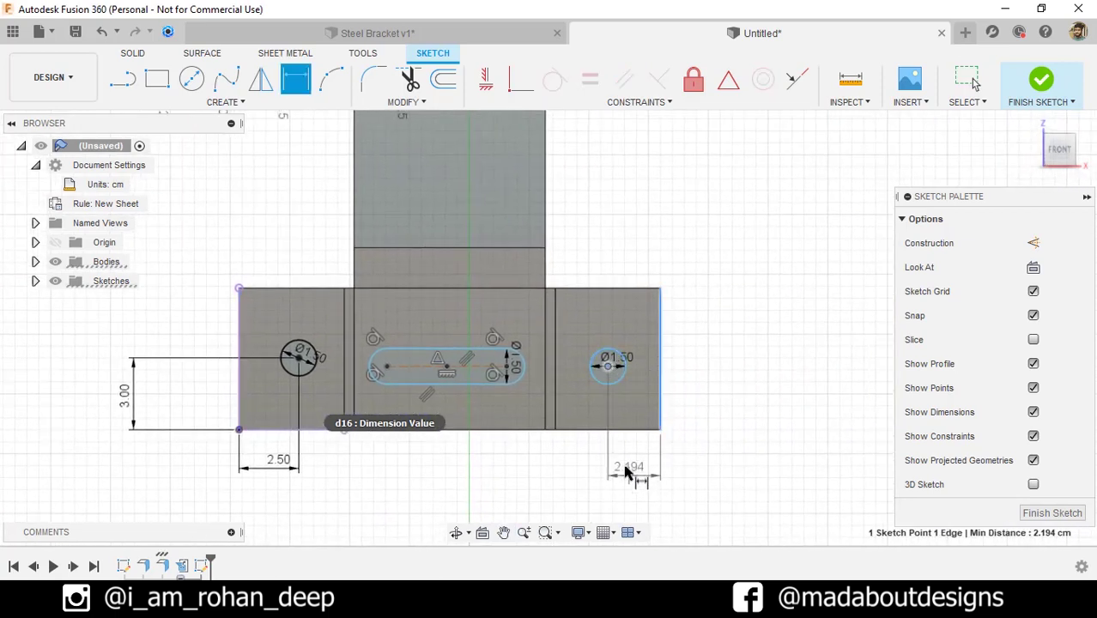
pyautogui.click(626, 472)
pyautogui.press('Return')
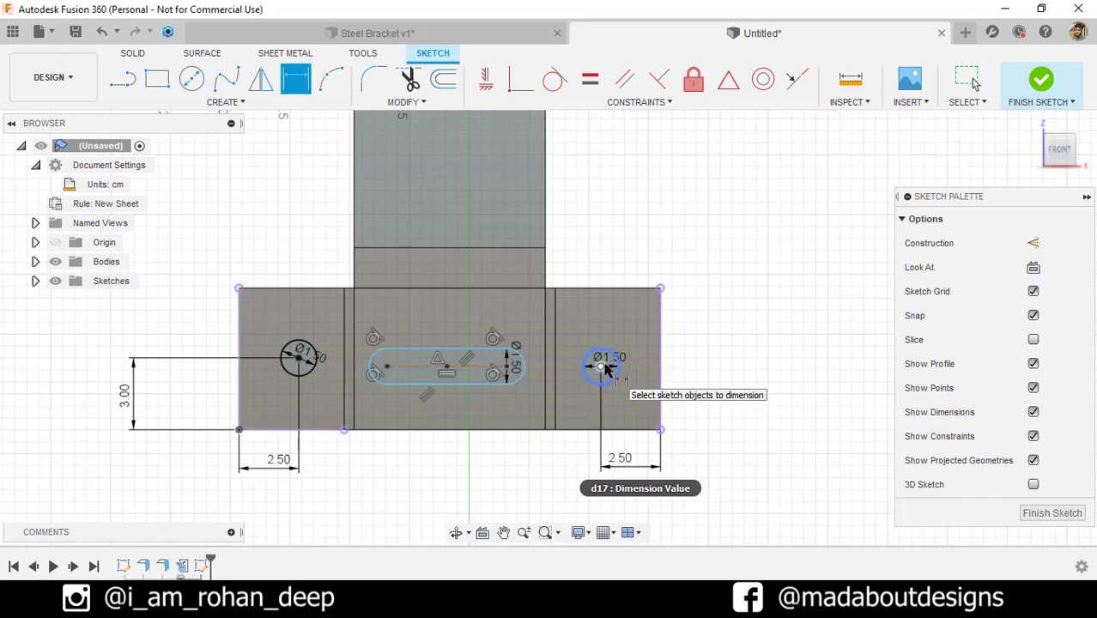
pyautogui.click(620, 429)
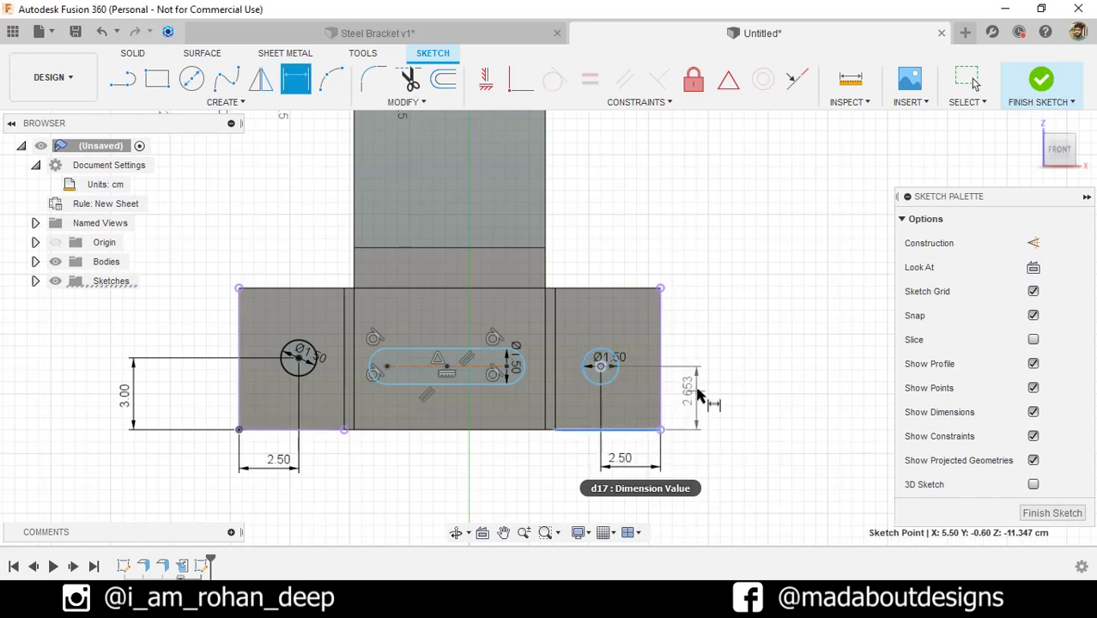
pyautogui.click(699, 397)
pyautogui.write('3')
pyautogui.press('Return')
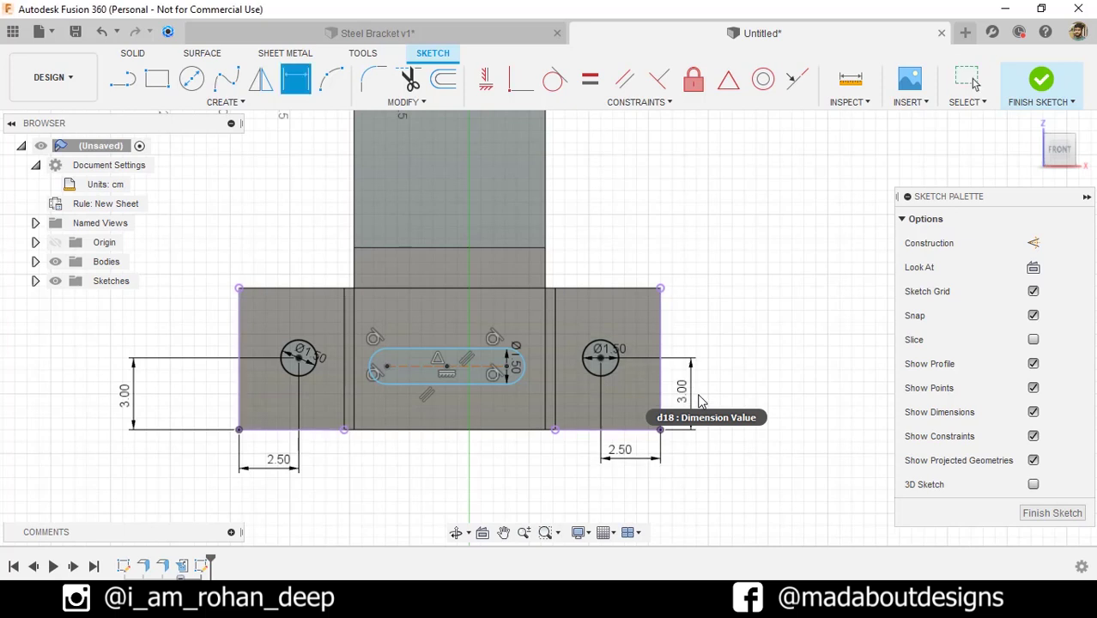
# Step: Dimension the slot's centre line 2.653 above the bottom edge
pyautogui.click(464, 369)
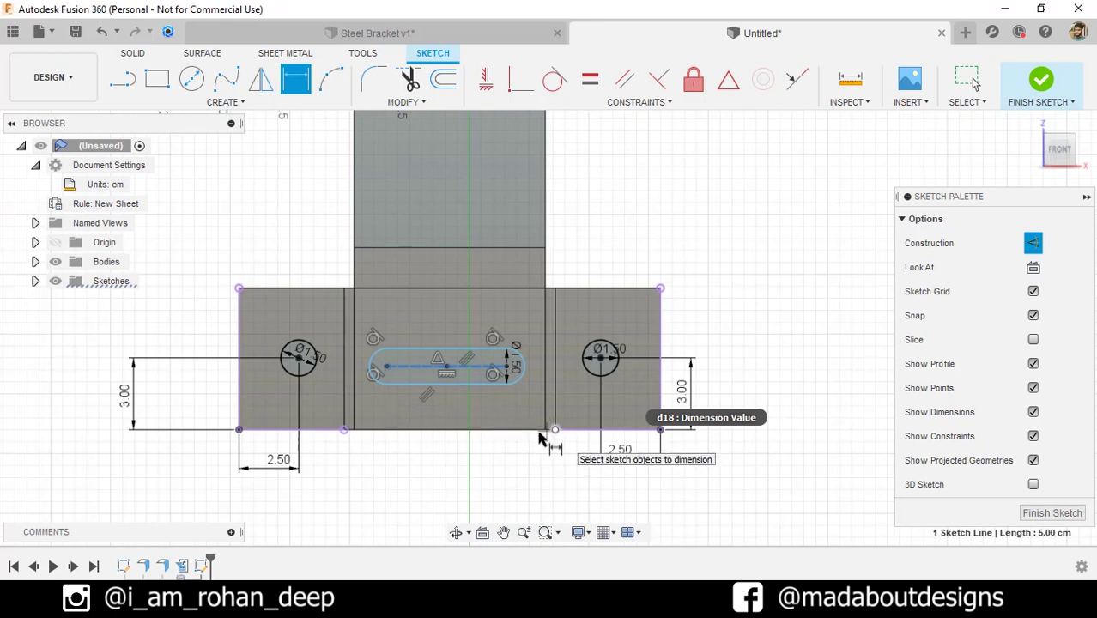
pyautogui.click(468, 429)
pyautogui.click(471, 410)
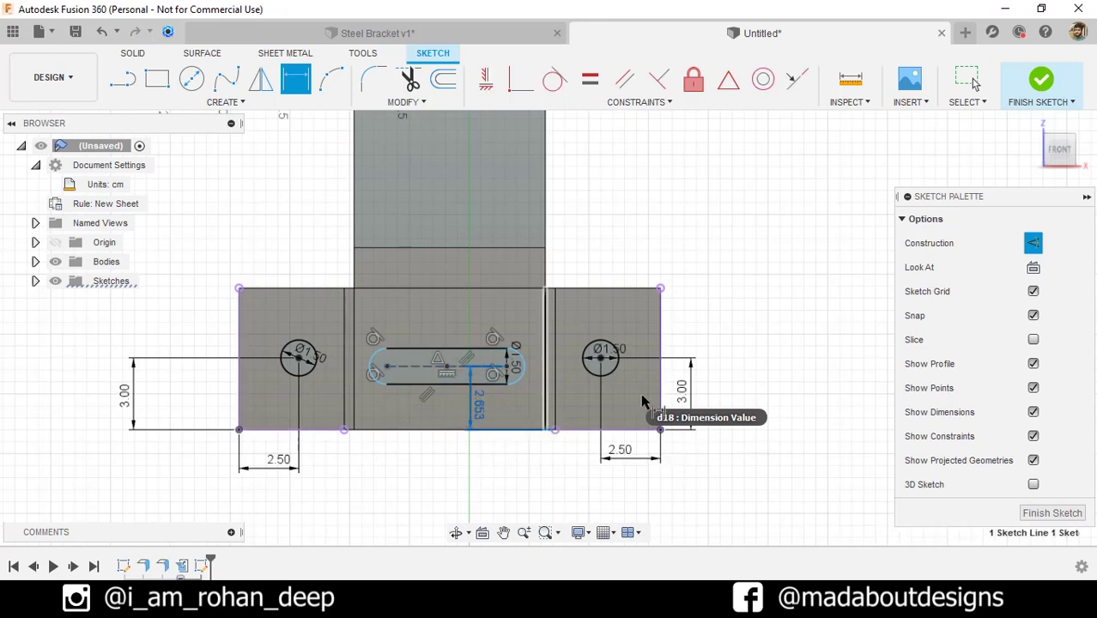
pyautogui.press('Return')
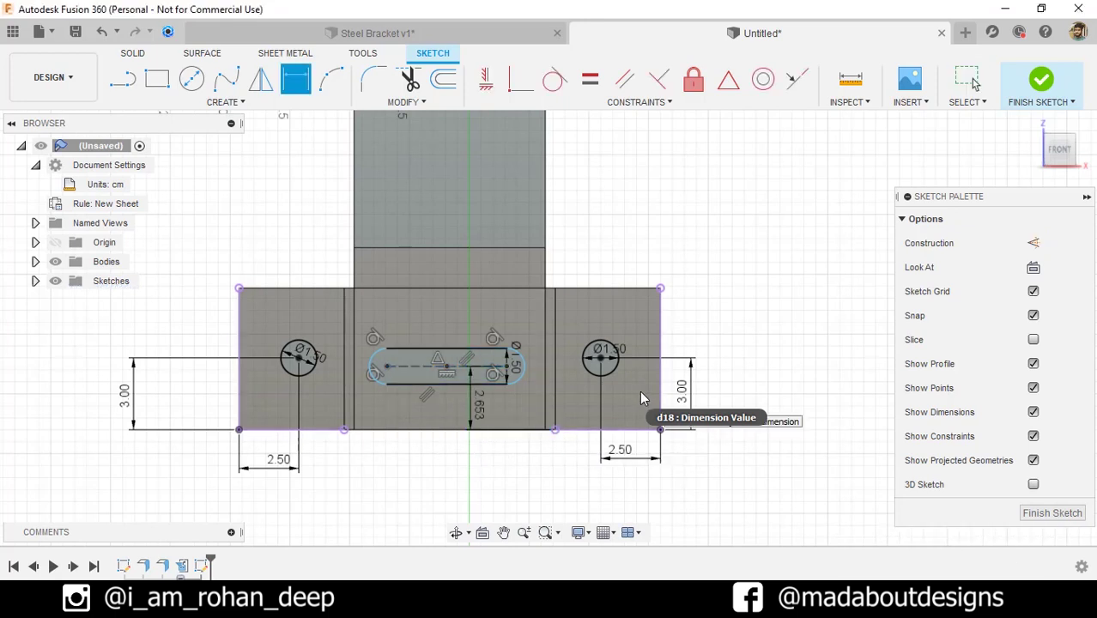
pyautogui.press('Escape')
# Step: Use Project to bring the web's bottom edge and tall upper face into the flat-blank sketch
pyautogui.click(222, 104)
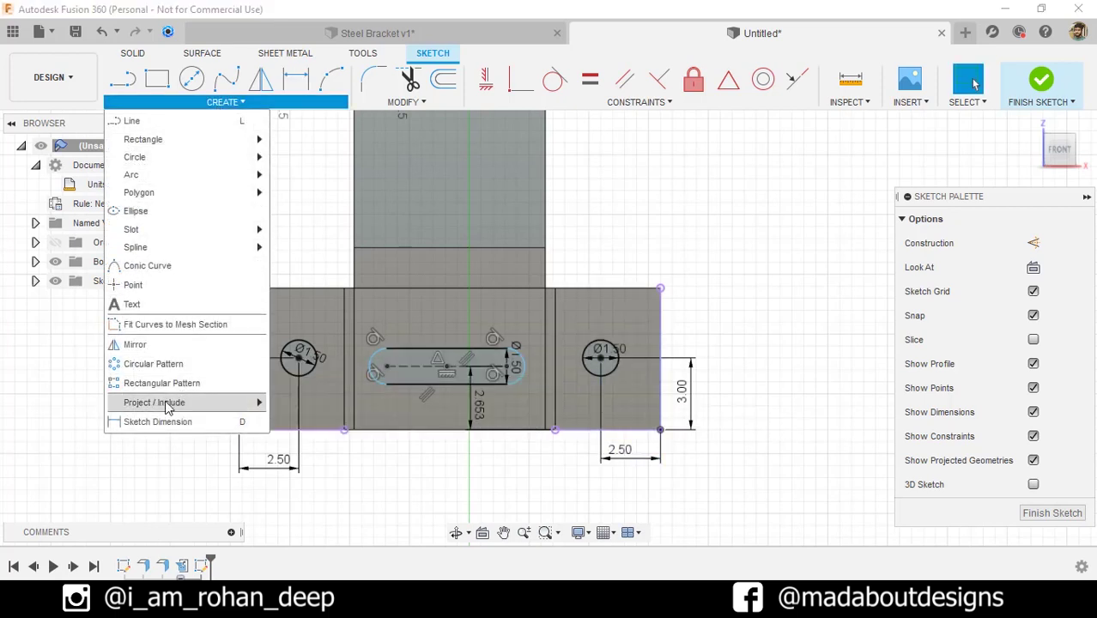
pyautogui.moveTo(185, 408)
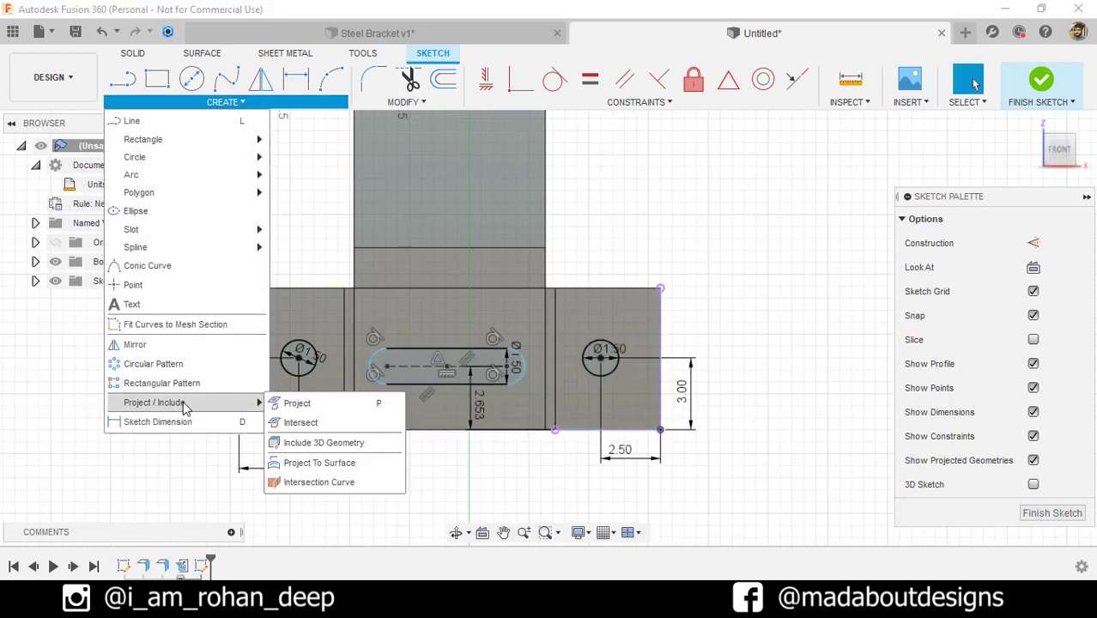
pyautogui.click(298, 404)
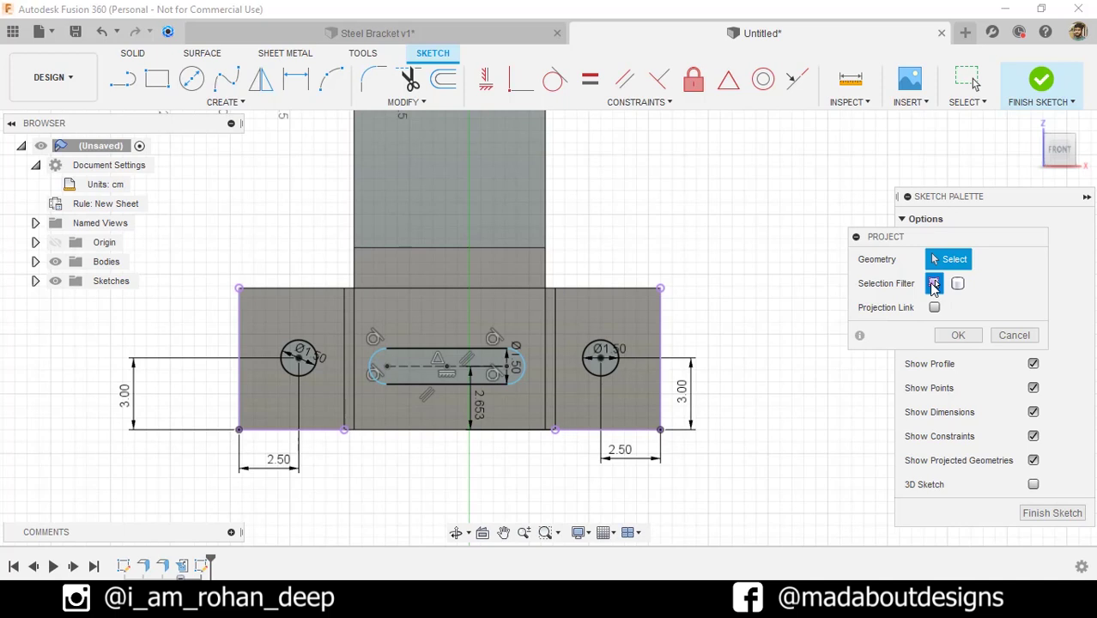
pyautogui.click(477, 432)
pyautogui.scroll(-3, 478, 473)
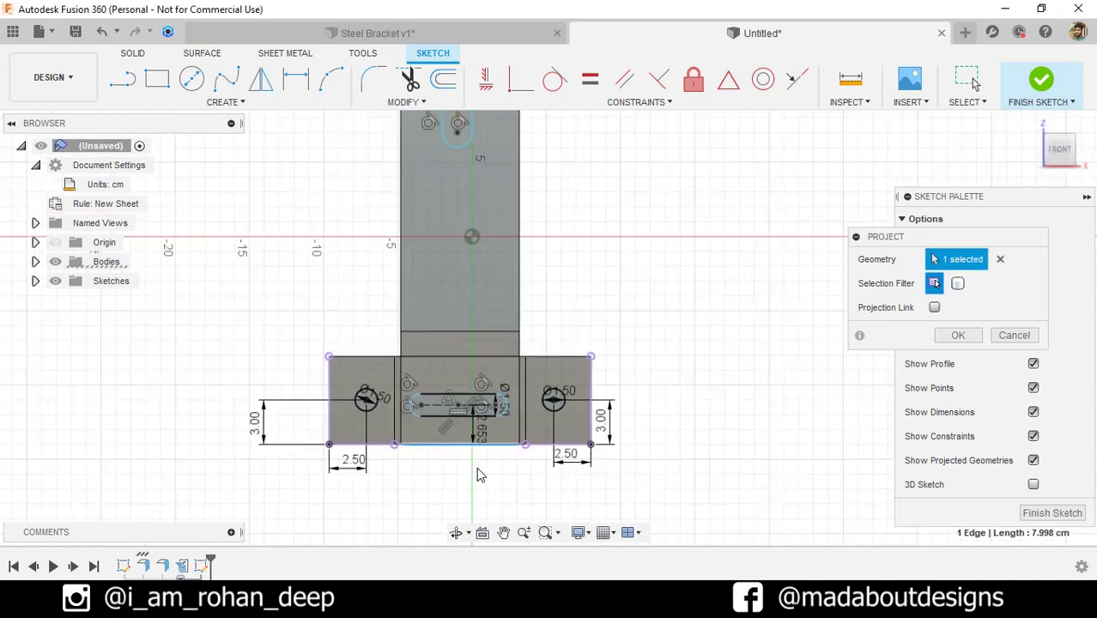
pyautogui.click(471, 299)
pyautogui.scroll(-2, 554, 253)
pyautogui.moveTo(600, 253); pyautogui.dragTo(711, 334, button='middle')
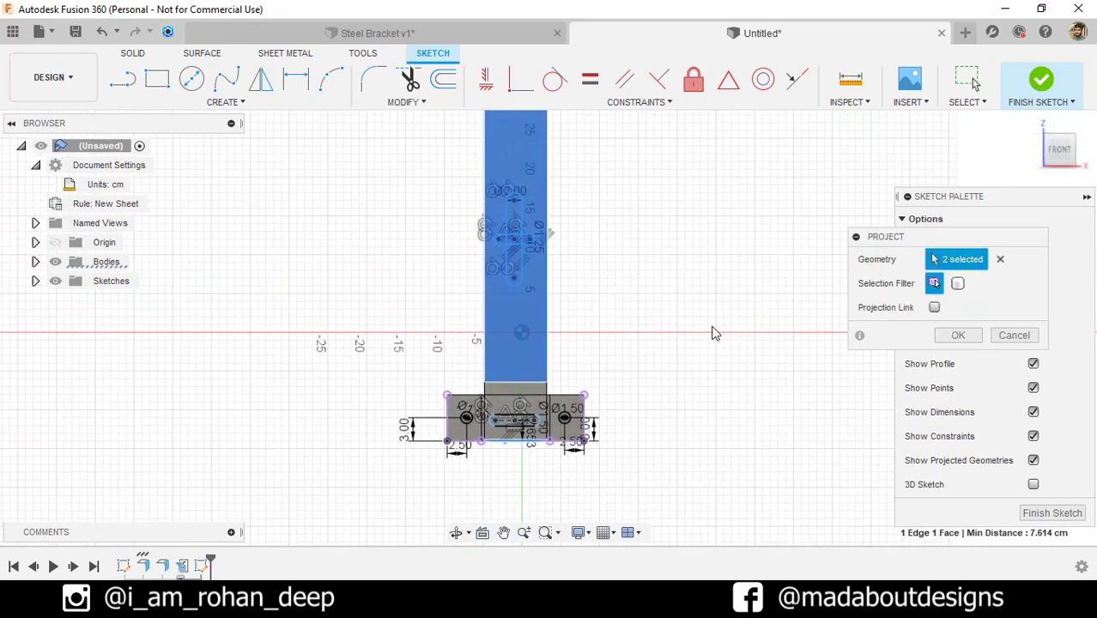
pyautogui.click(960, 335)
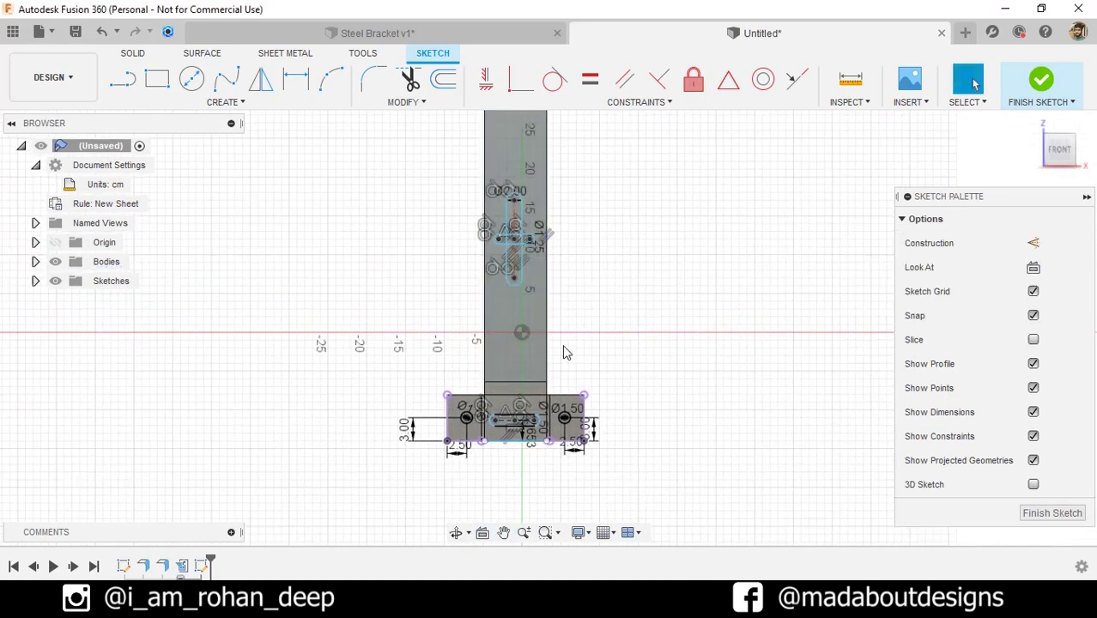
pyautogui.scroll(3, 562, 344)
pyautogui.scroll(3, 487, 505)
pyautogui.moveTo(503, 527)
pyautogui.mouseDown(button='middle')
pyautogui.moveTo(483, 368)
pyautogui.moveTo(517, 426)
pyautogui.mouseUp(button='middle')
pyautogui.scroll(1, 516, 426)
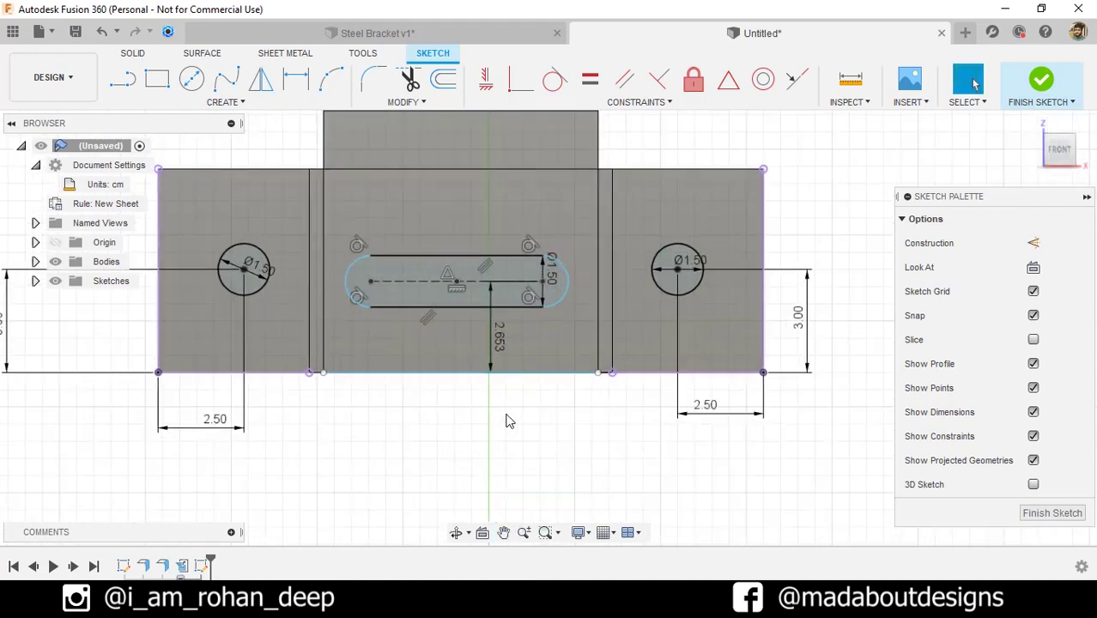
# Step: Fix the lower slot 3.00 above the bottom edge and 4.00 from the panel's right edge
pyautogui.click(494, 345)
pyautogui.write('3')
pyautogui.press('Return')
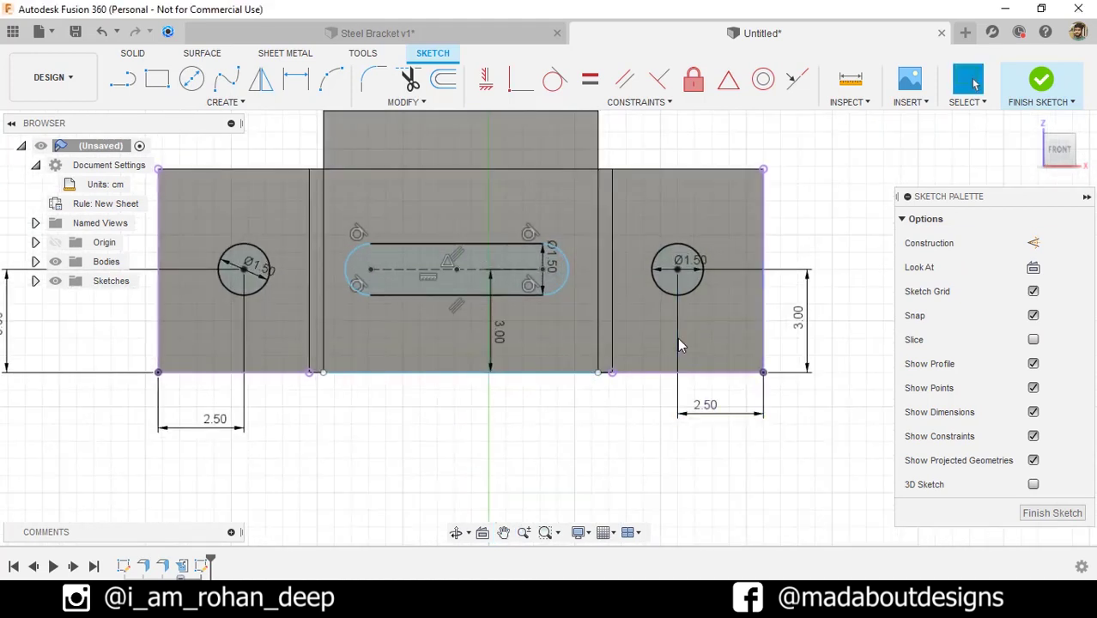
pyautogui.press('Escape')
pyautogui.press('d')
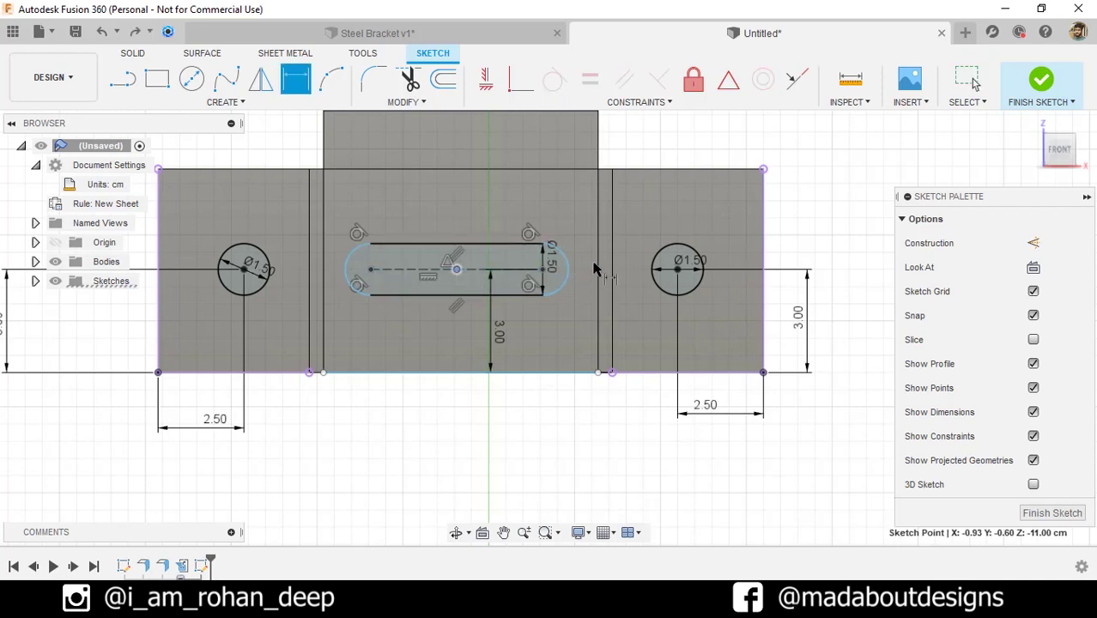
pyautogui.click(598, 269)
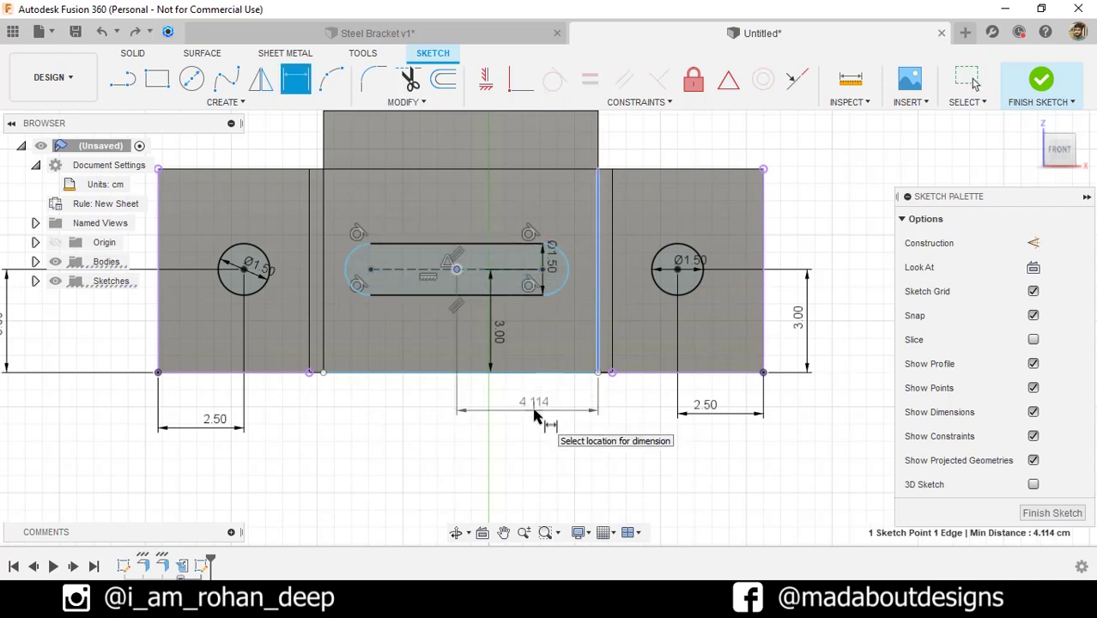
pyautogui.click(550, 415)
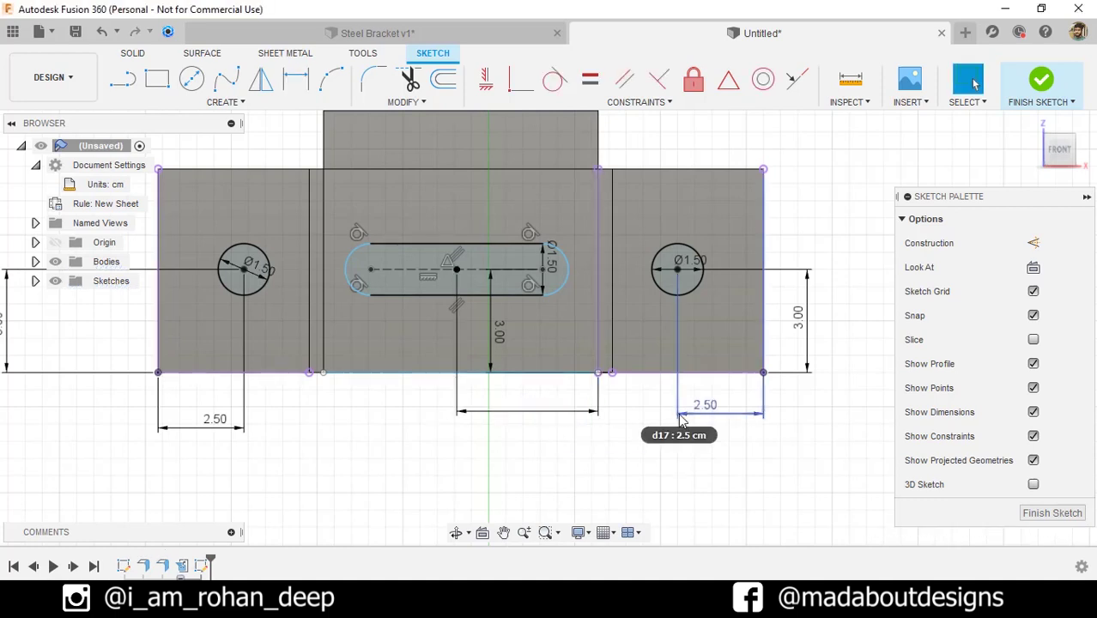
pyautogui.press('Return')
# Step: Dimension the web slot's centre point 4 cm from the strip's right edge
pyautogui.scroll(8, 679, 417)
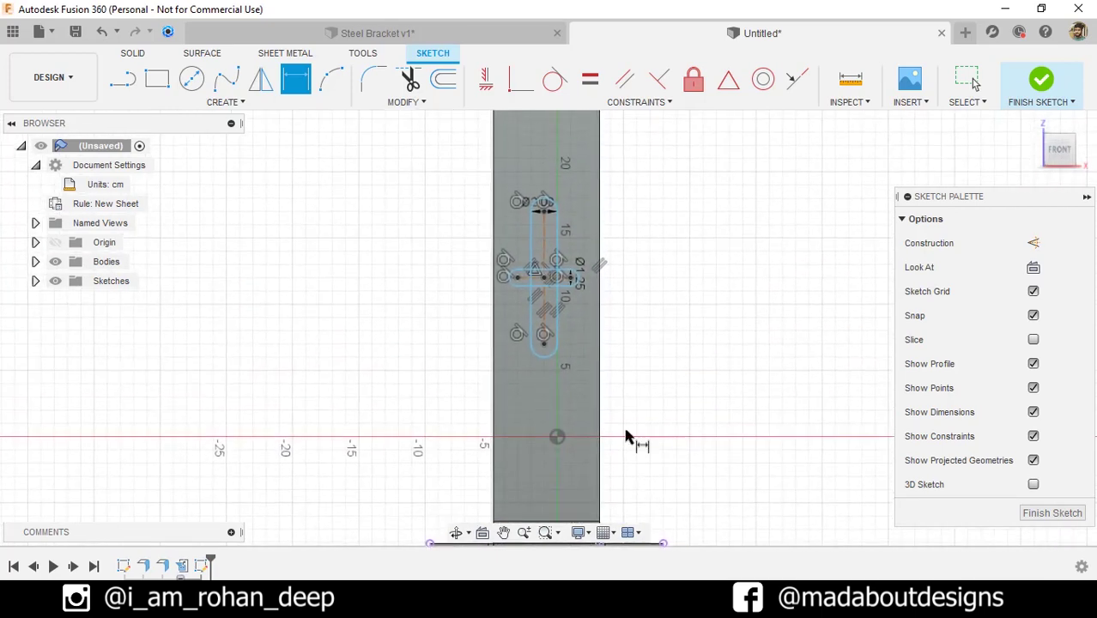
pyautogui.scroll(-4, 560, 315)
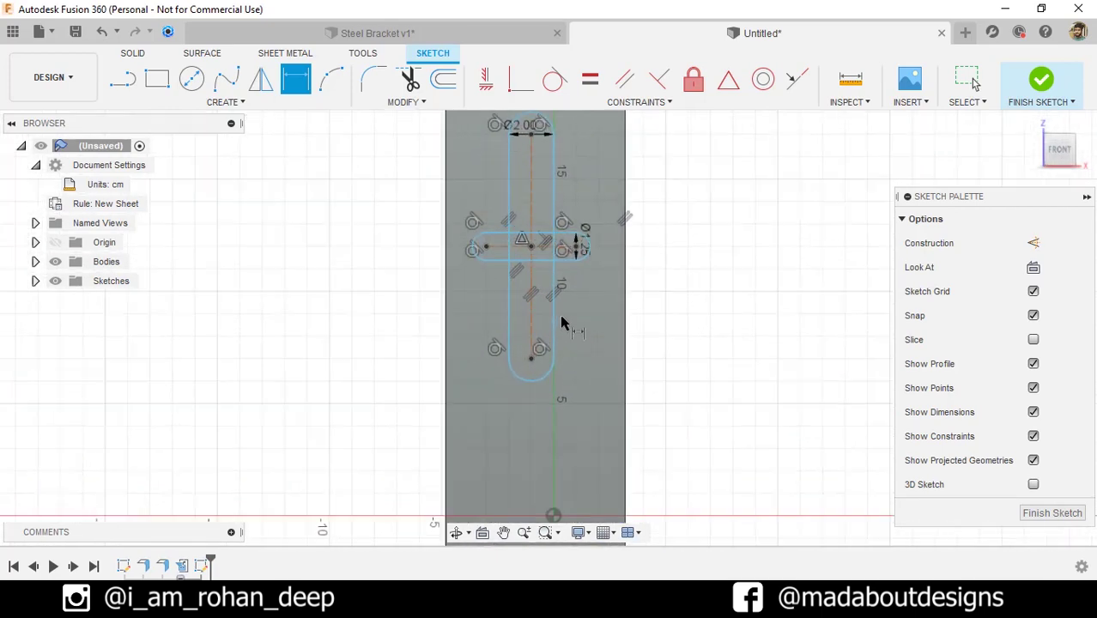
pyautogui.click(527, 238)
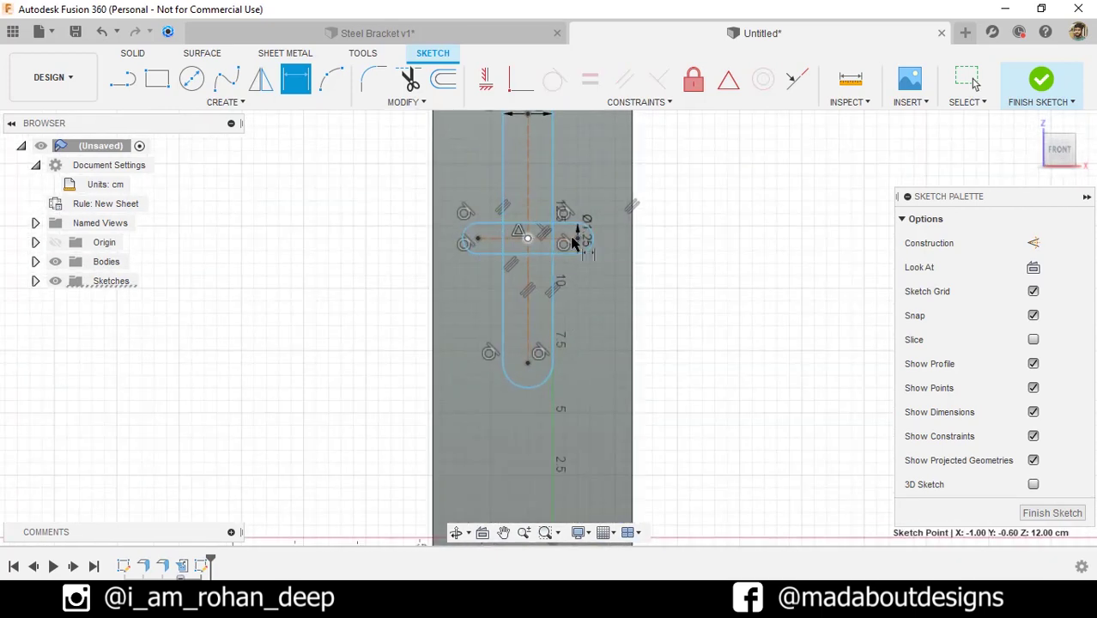
pyautogui.click(633, 250)
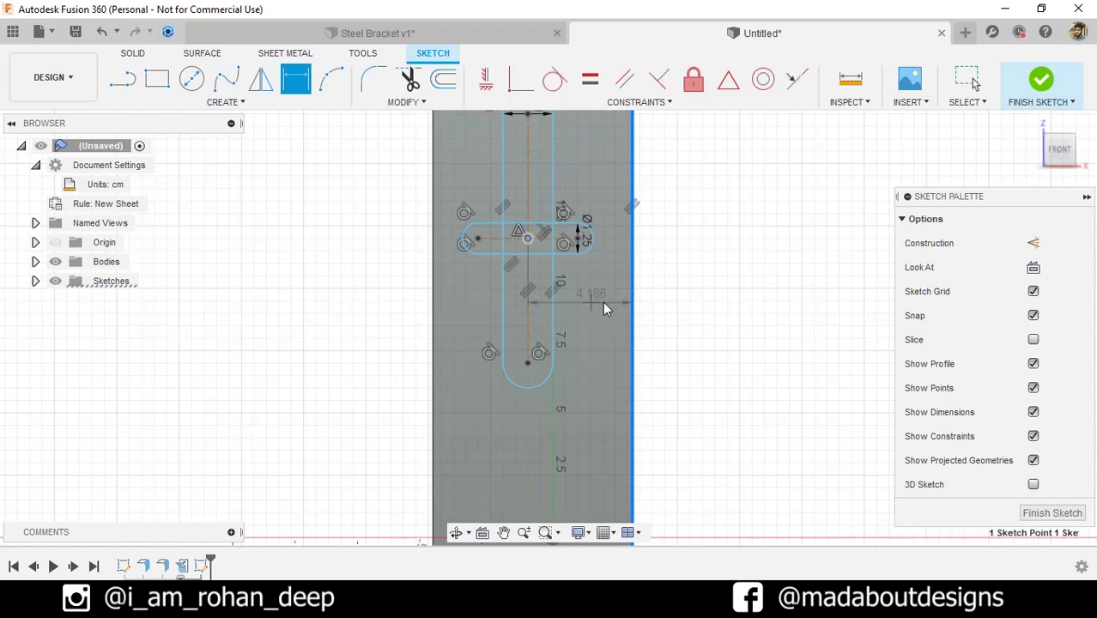
pyautogui.click(603, 302)
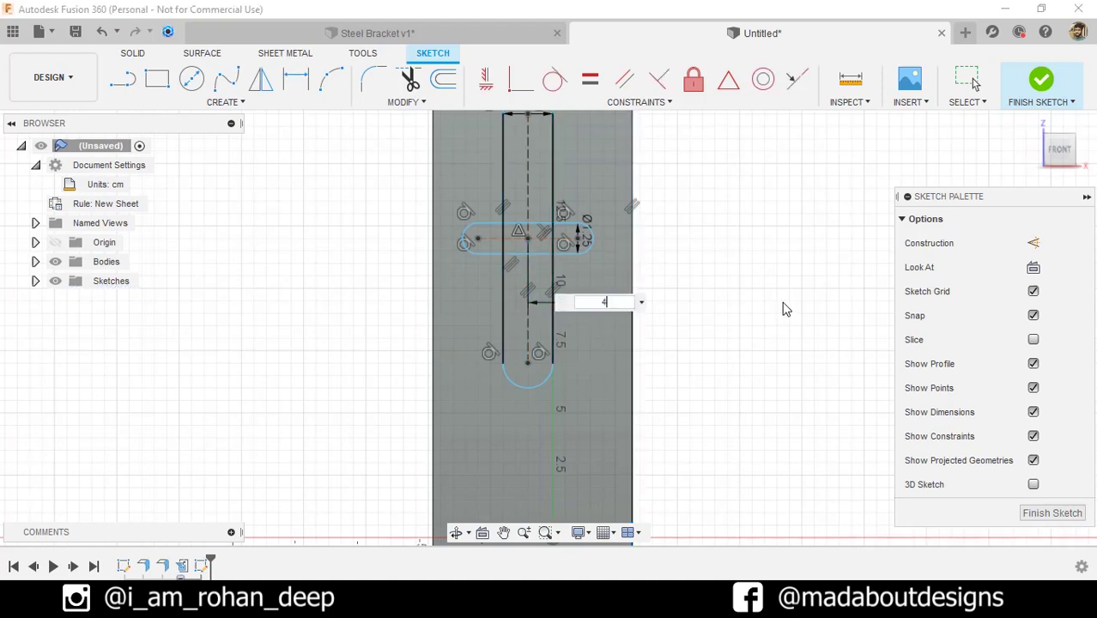
pyautogui.press('Return')
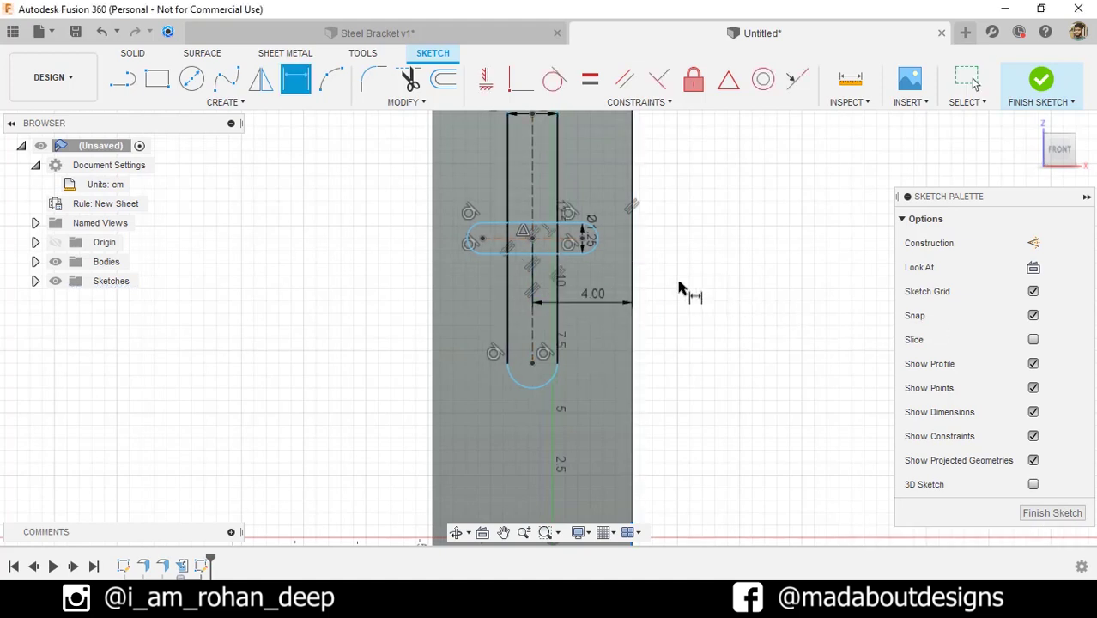
# Step: Draw a short horizontal line just right of the strip
pyautogui.scroll(-3, 666, 309)
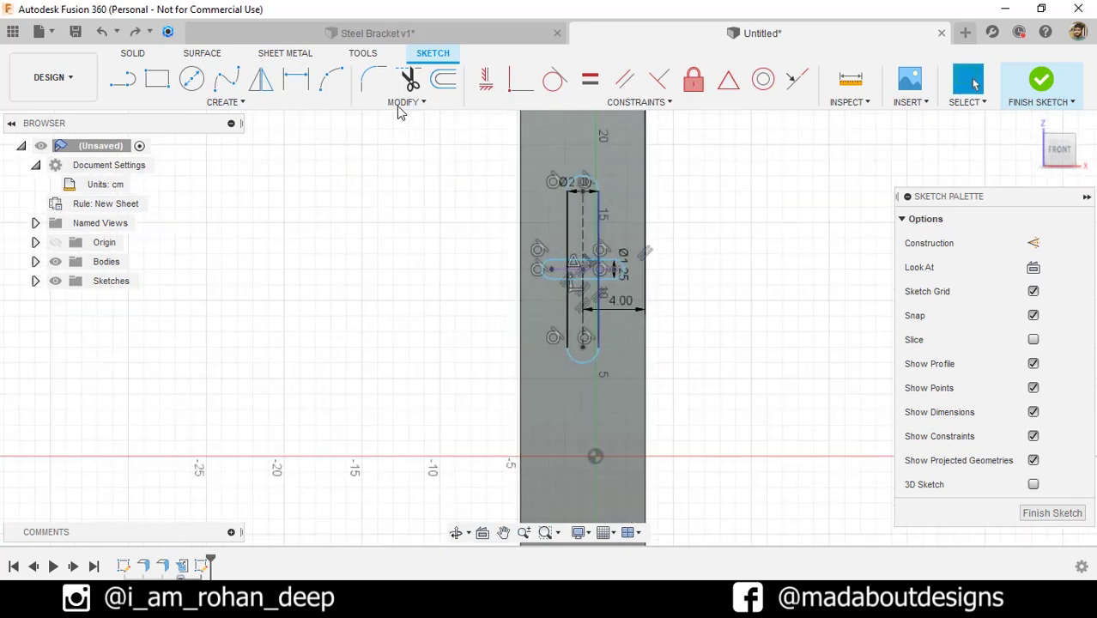
pyautogui.press('Escape')
pyautogui.click(122, 80)
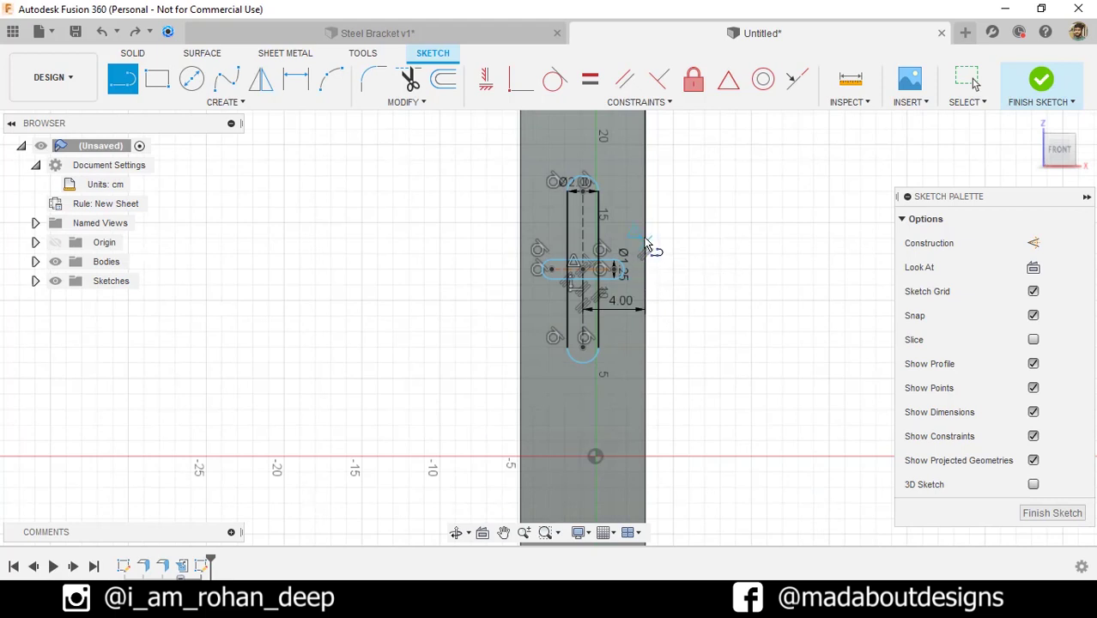
pyautogui.click(648, 244)
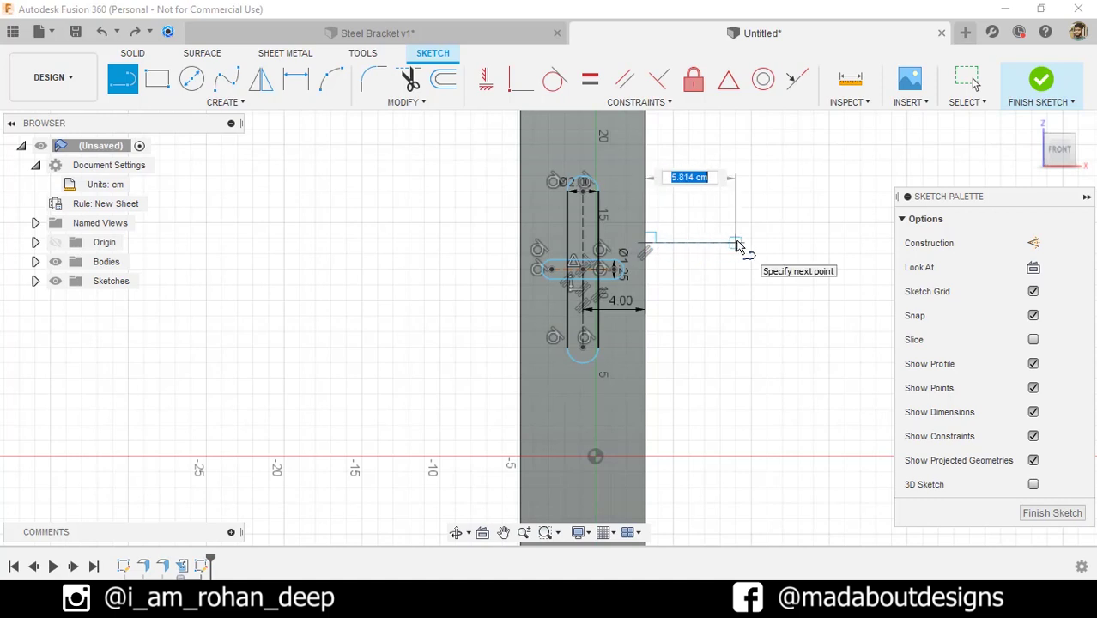
pyautogui.click(736, 245)
pyautogui.press('Escape')
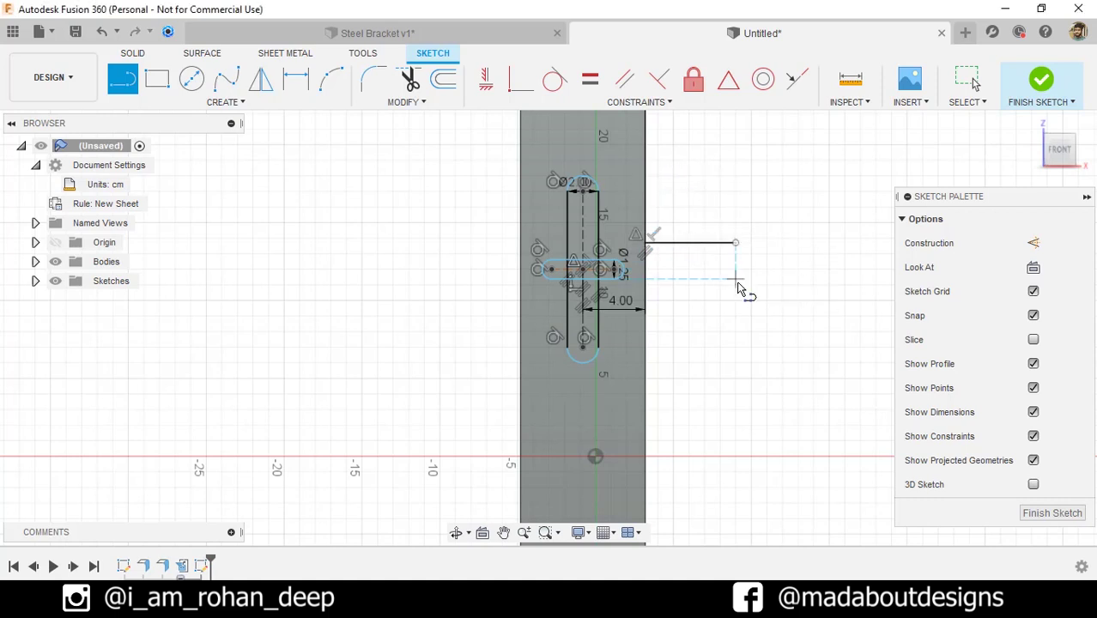
# Step: Constrain the cross slot's centre point coincident with the new line
pyautogui.click(586, 273)
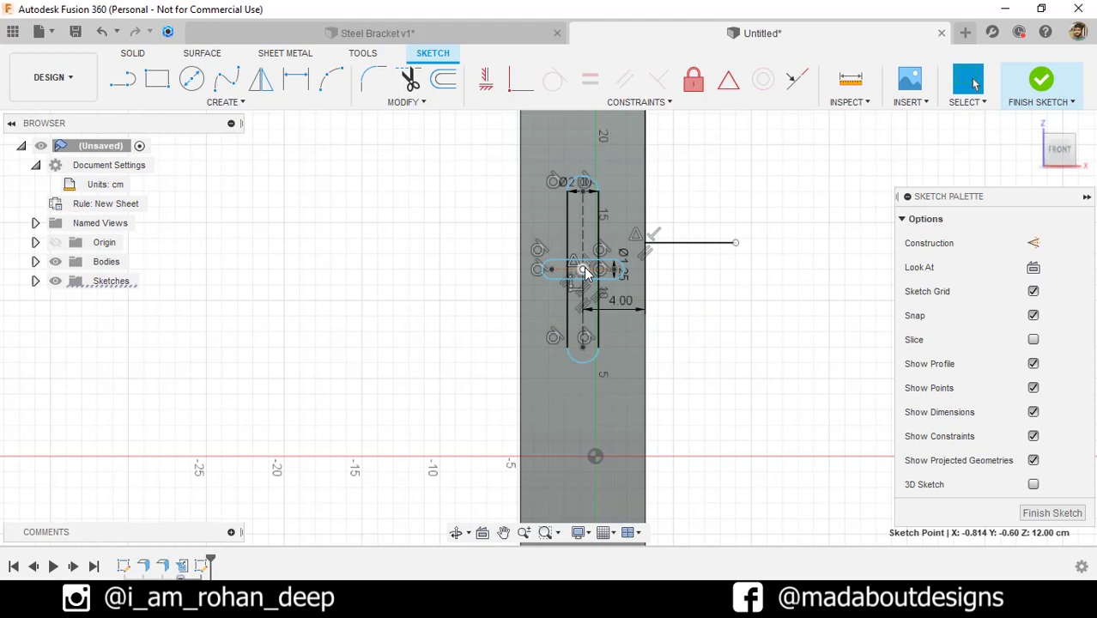
pyautogui.keyDown('shift'); pyautogui.click(688, 247); pyautogui.keyUp('shift')
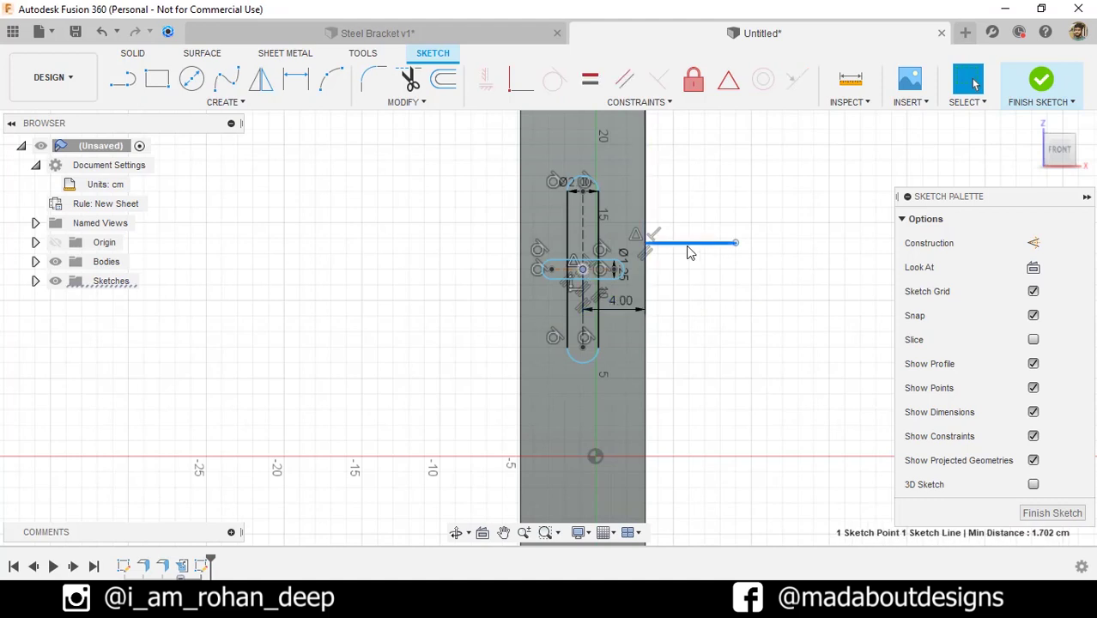
pyautogui.click(521, 82)
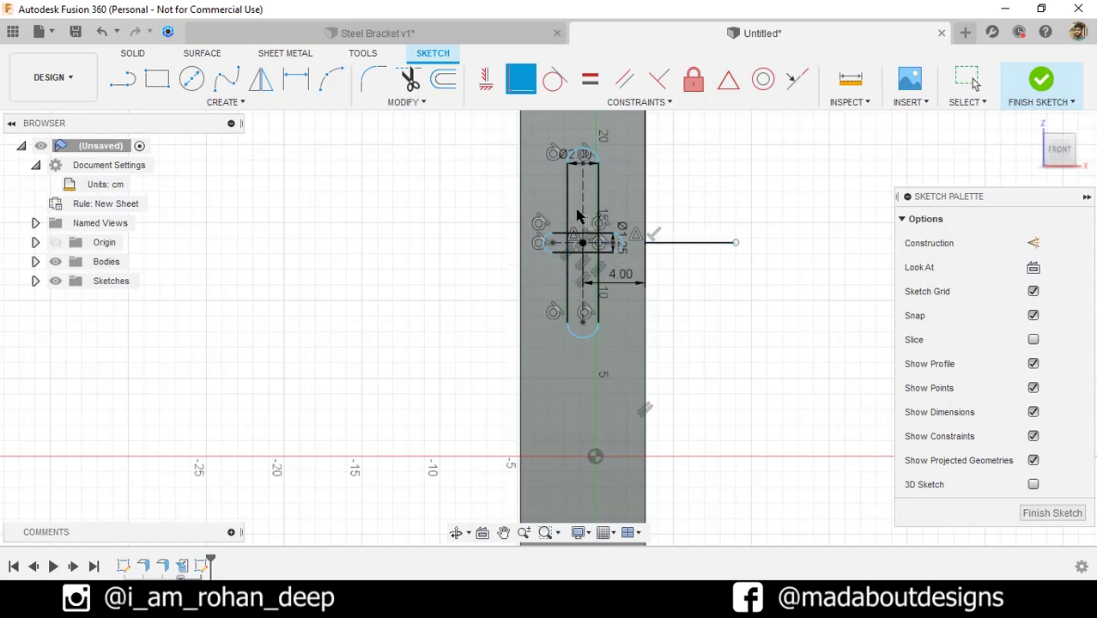
# Step: In the Sketch Palette, turn off Show Projected Geometries, Show Constraints and Show Dimensions
pyautogui.scroll(-5, 711, 257)
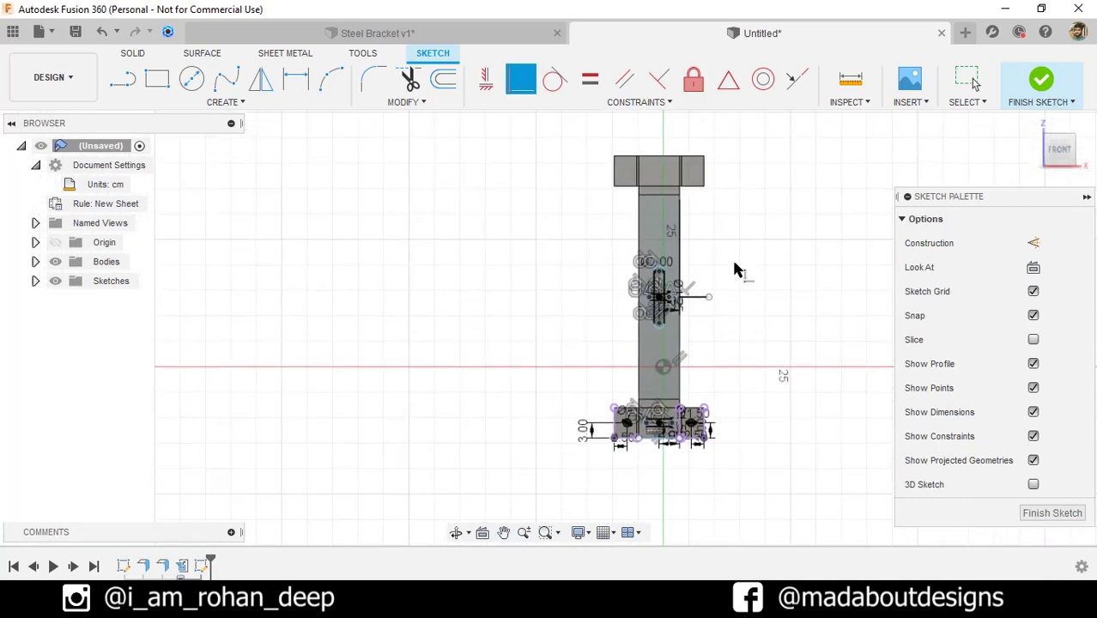
pyautogui.click(1034, 461)
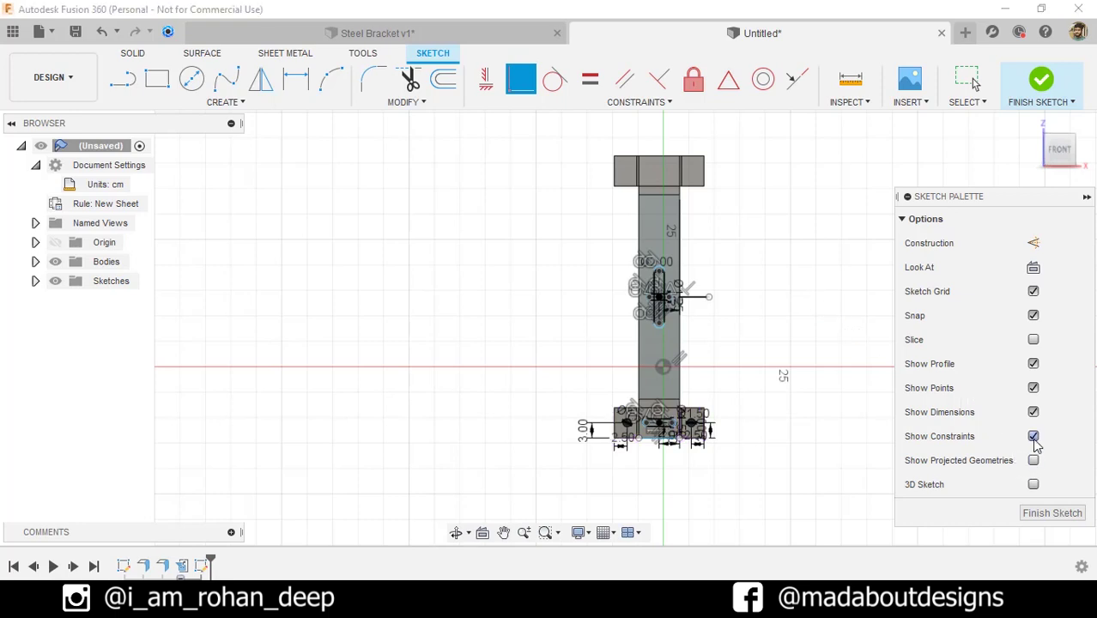
pyautogui.click(1034, 437)
pyautogui.click(1034, 413)
pyautogui.scroll(4, 716, 455)
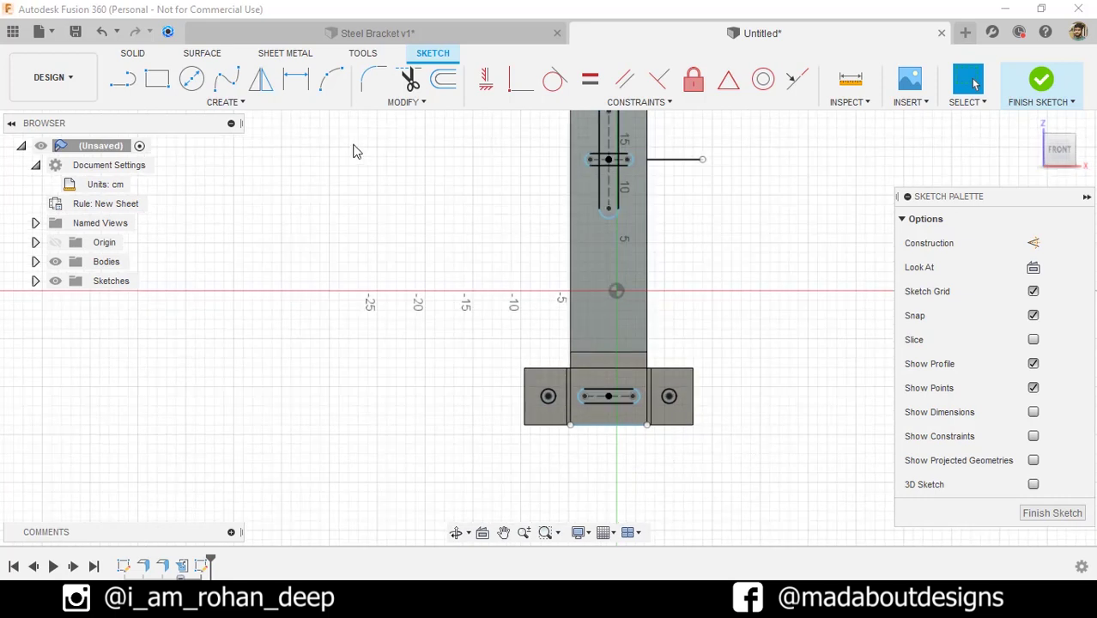
# Step: Mirror the bottom tab's two circles and slot across the horizontal line onto the top tab
pyautogui.click(292, 105)
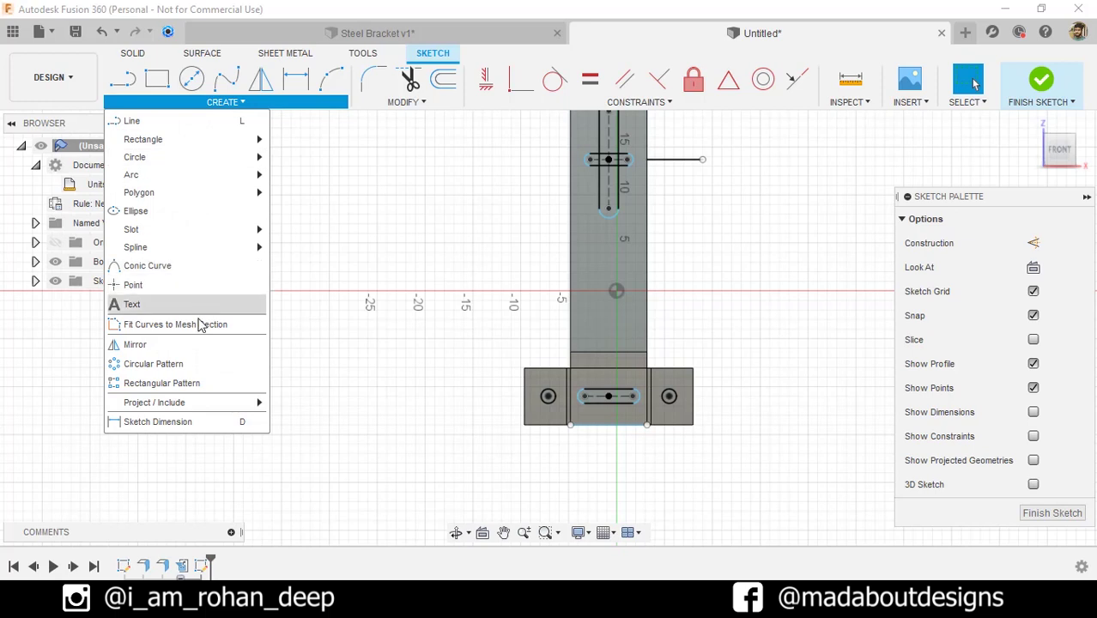
pyautogui.click(135, 344)
pyautogui.scroll(3, 555, 403)
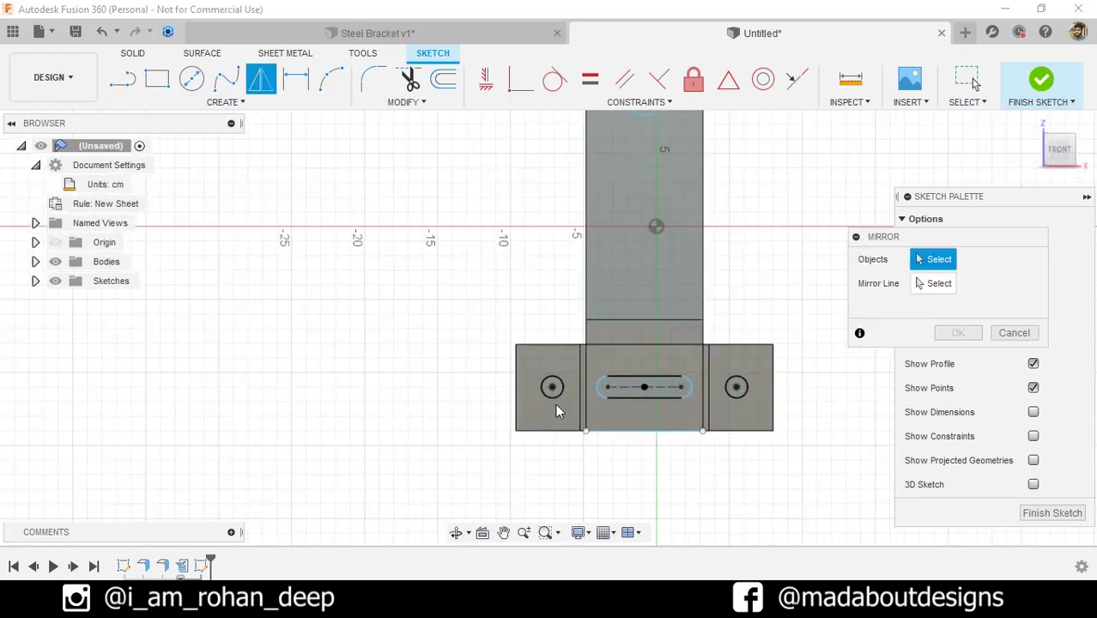
pyautogui.click(557, 395)
pyautogui.doubleClick(650, 400)
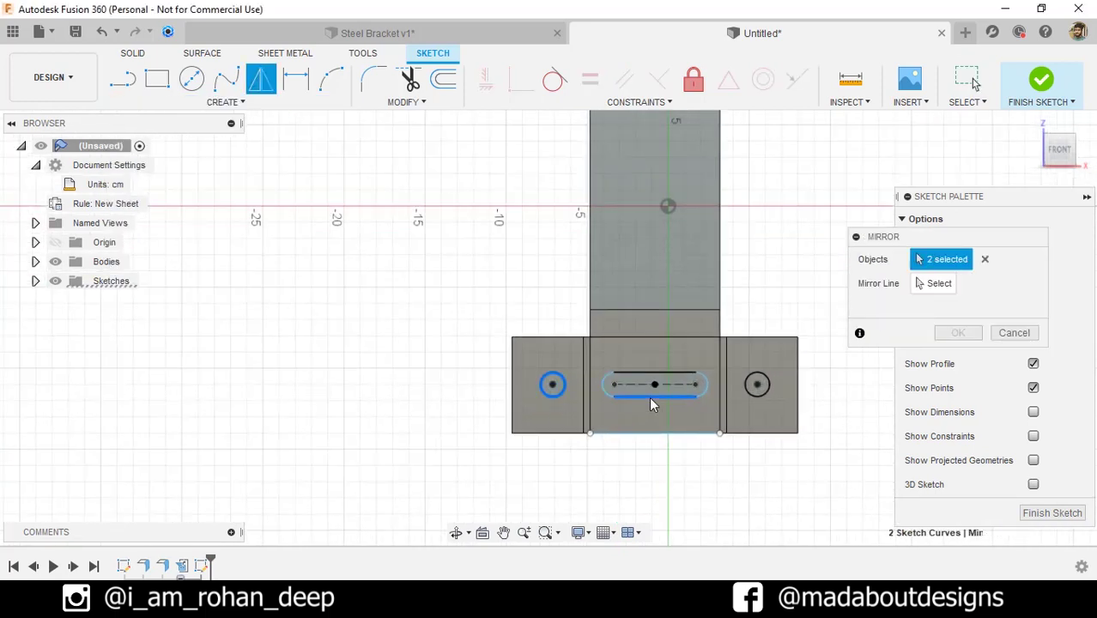
pyautogui.click(770, 393)
pyautogui.click(922, 286)
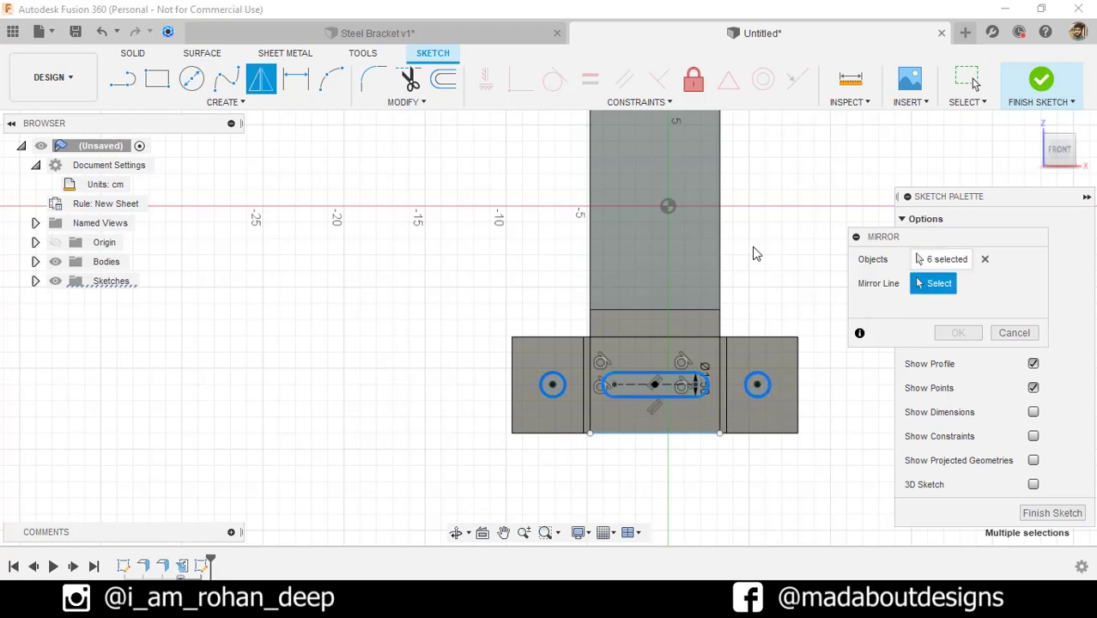
pyautogui.scroll(-3, 781, 218)
pyautogui.moveTo(781, 219); pyautogui.dragTo(743, 378, button='middle')
pyautogui.click(724, 239)
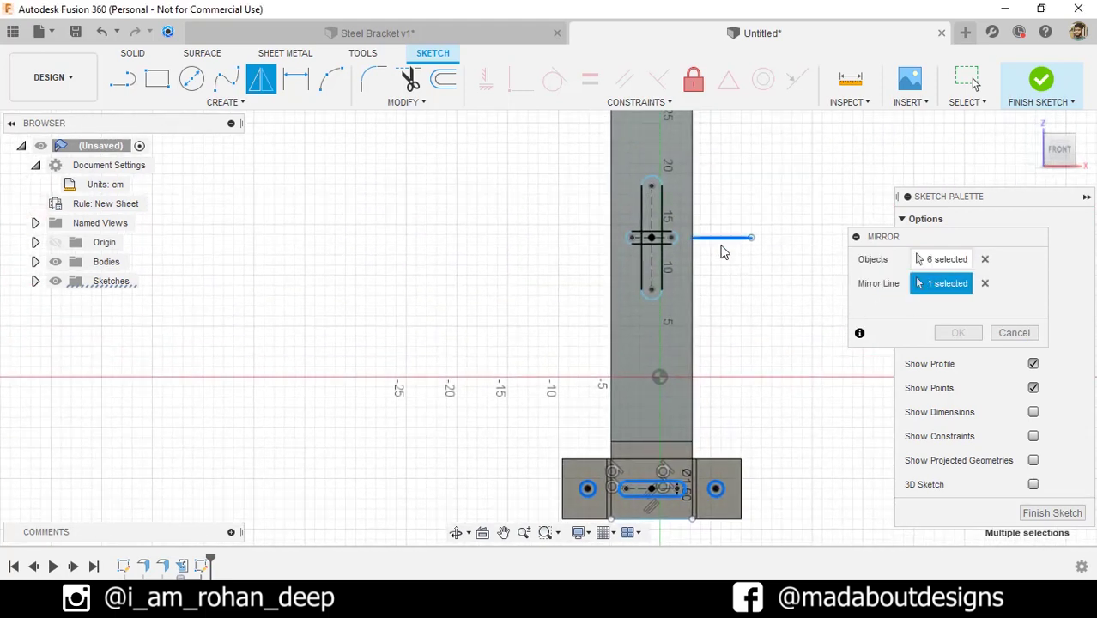
pyautogui.scroll(-3, 760, 300)
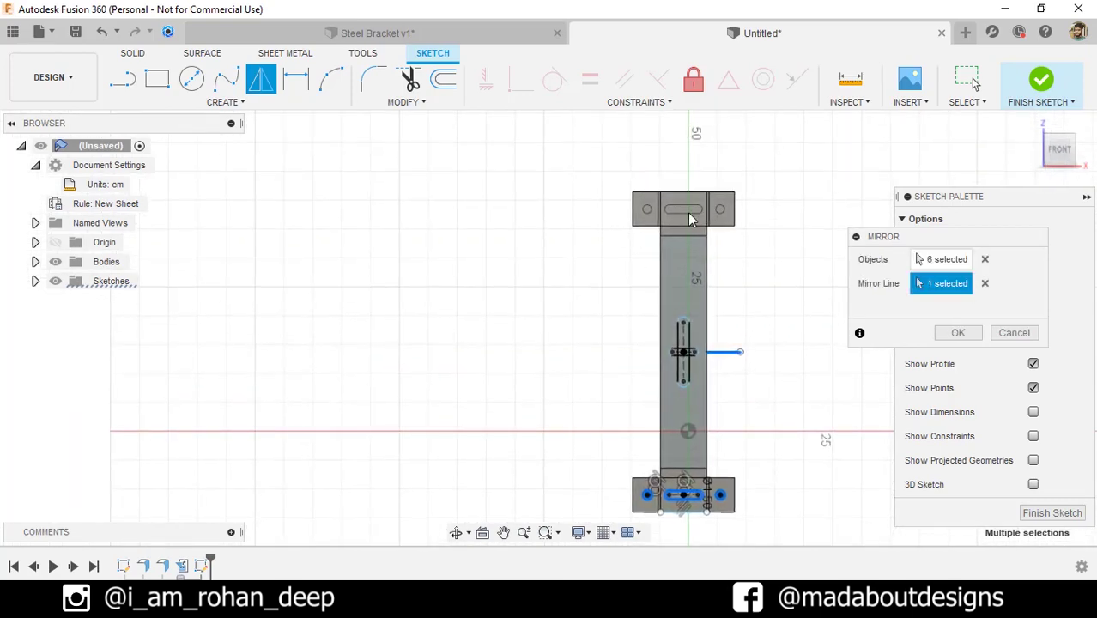
pyautogui.click(958, 332)
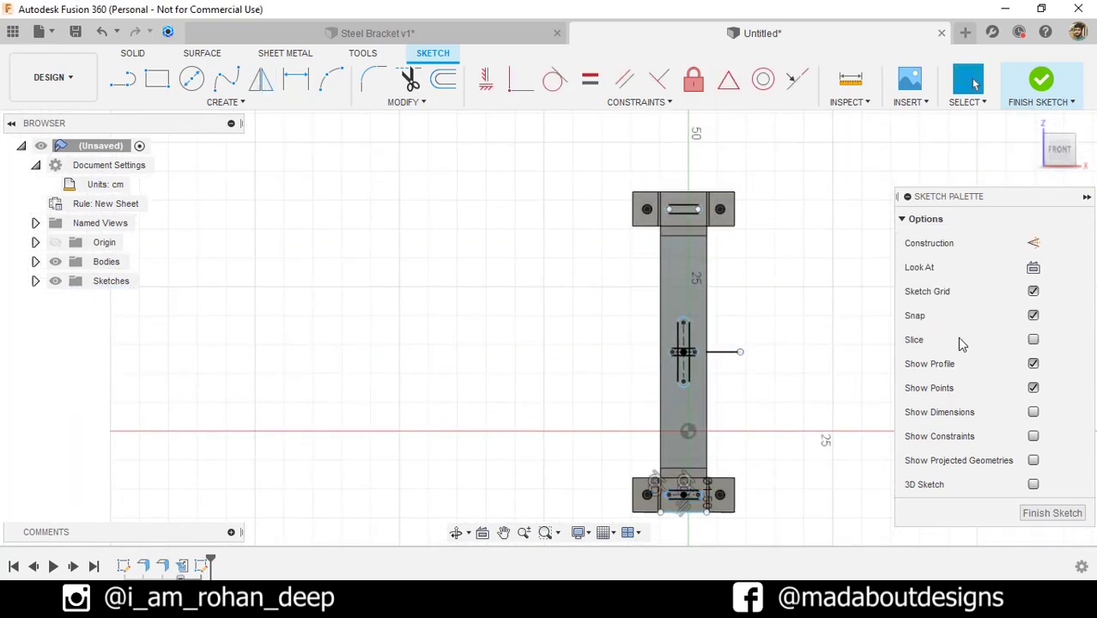
# Step: Finish the sketch and select the top tab's two hole profiles and slot profile for extrusion
pyautogui.click(1041, 82)
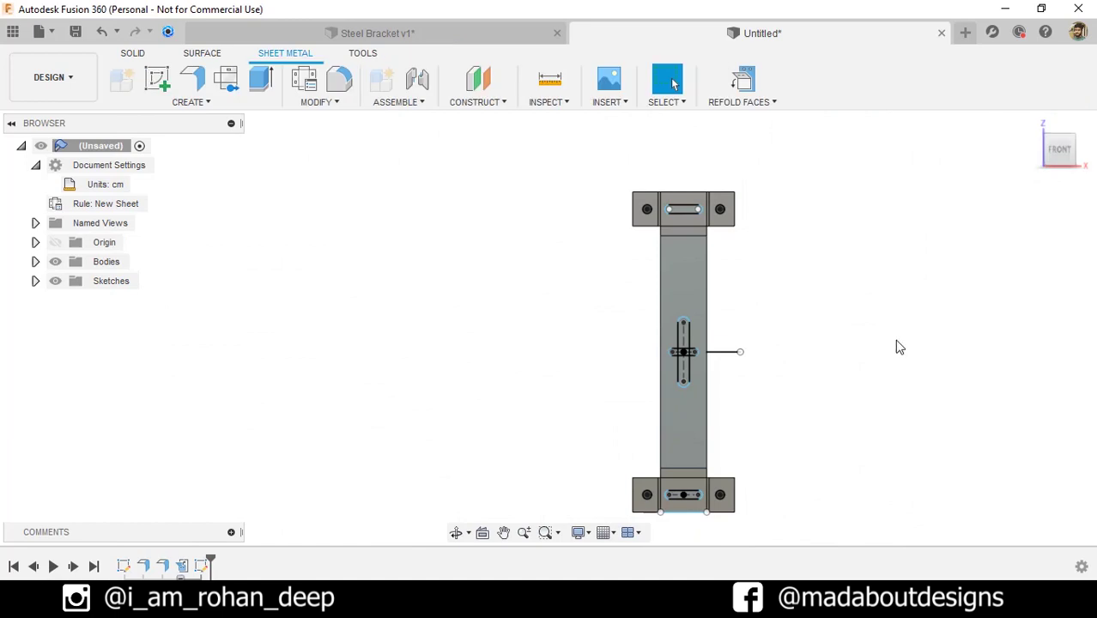
pyautogui.moveTo(797, 462)
pyautogui.keyDown('shift'); pyautogui.mouseDown(button='middle')
pyautogui.moveTo(762, 414)
pyautogui.moveTo(826, 454)
pyautogui.moveTo(816, 473)
pyautogui.mouseUp(button='middle'); pyautogui.keyUp('shift')
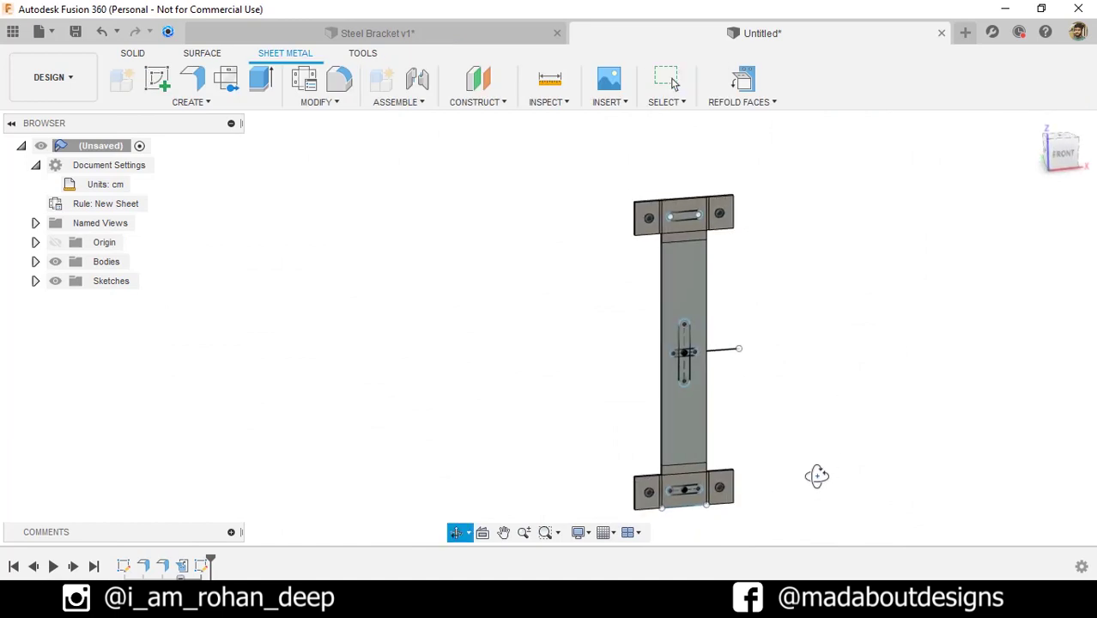
pyautogui.click(209, 105)
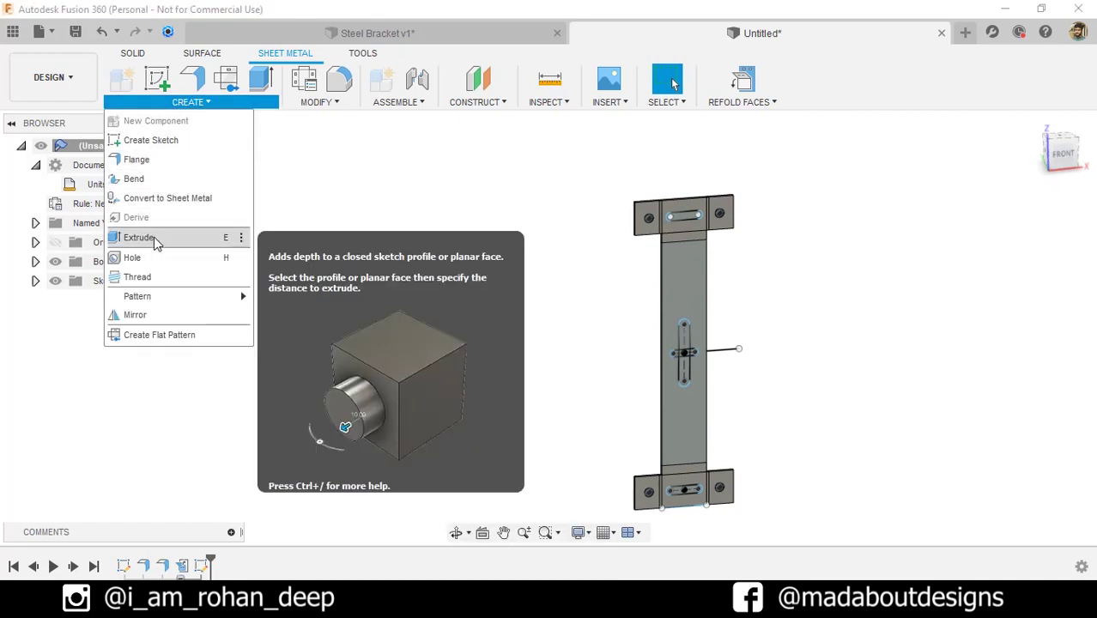
pyautogui.click(153, 237)
pyautogui.scroll(5, 677, 200)
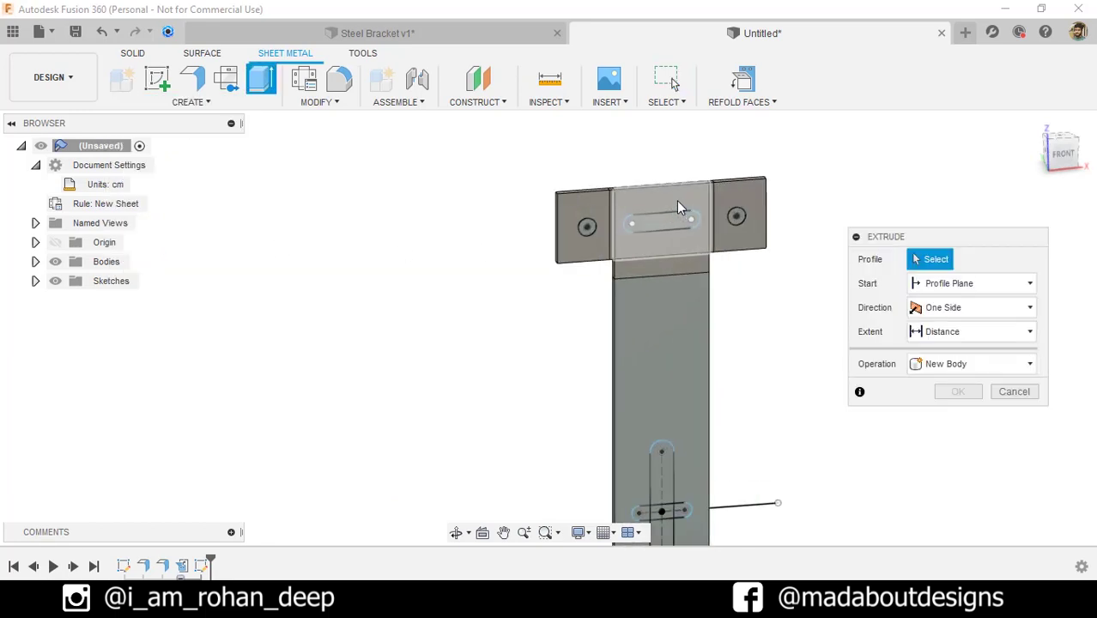
pyautogui.click(513, 250)
pyautogui.click(657, 239)
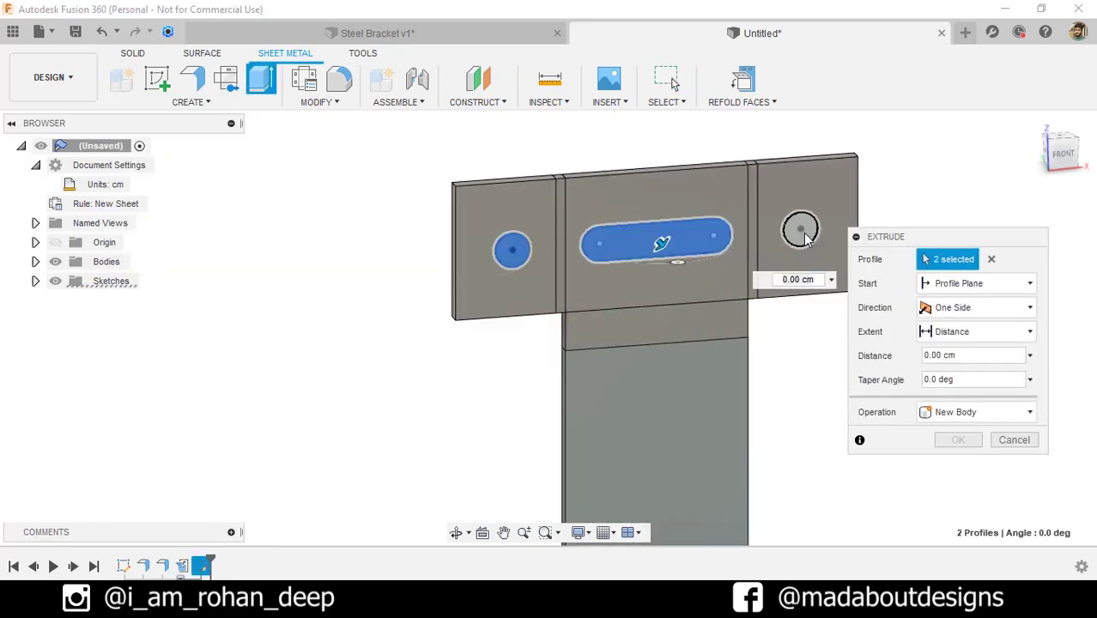
pyautogui.click(800, 228)
pyautogui.scroll(-3, 702, 144)
# Step: Add the cross slot profiles and the bottom tab's slot and hole profiles to the selection
pyautogui.moveTo(675, 470); pyautogui.dragTo(661, 318, button='middle')
pyautogui.scroll(3, 657, 317)
pyautogui.click(658, 240)
pyautogui.click(658, 395)
pyautogui.click(615, 318)
pyautogui.click(658, 317)
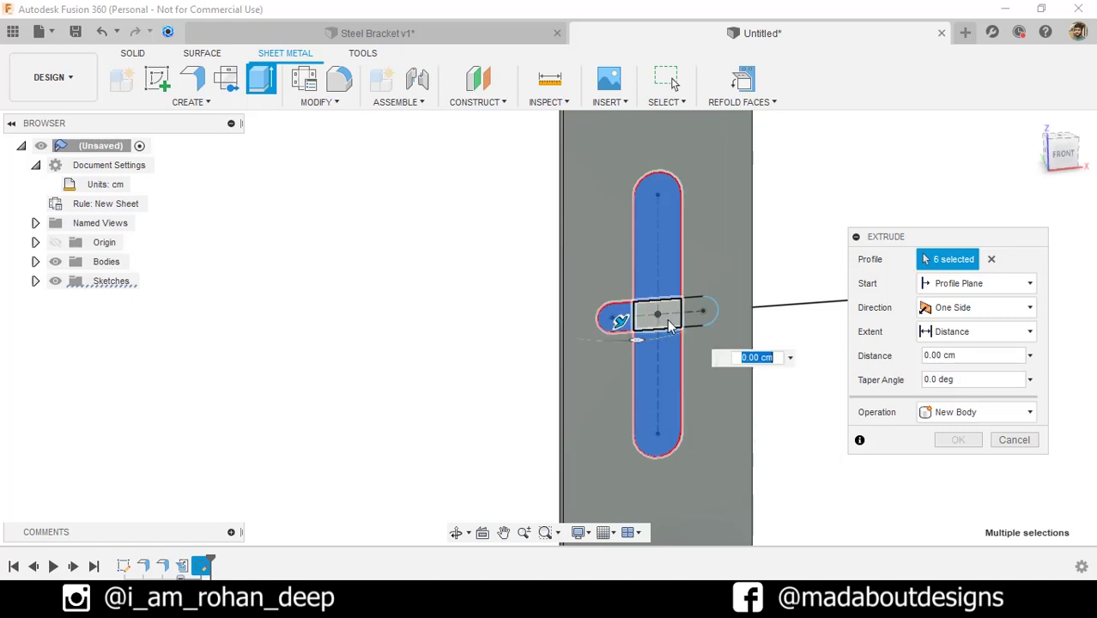
pyautogui.click(698, 320)
pyautogui.scroll(-3, 699, 363)
pyautogui.scroll(2, 693, 387)
pyautogui.click(694, 382)
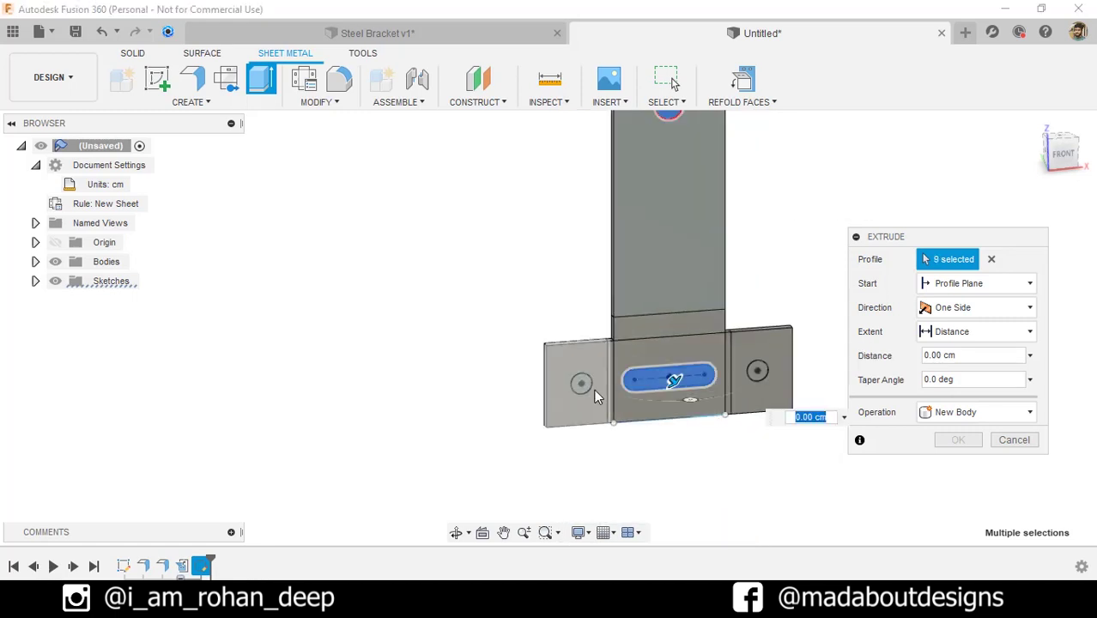
pyautogui.click(758, 372)
pyautogui.scroll(-3, 753, 369)
# Step: Cut the selected profiles -7 cm through the bracket and return to a front view
pyautogui.keyDown('shift'); pyautogui.moveTo(753, 367); pyautogui.dragTo(791, 380, button='middle'); pyautogui.keyUp('shift')
pyautogui.moveTo(772, 368); pyautogui.dragTo(731, 361)
pyautogui.keyDown('shift'); pyautogui.moveTo(644, 443); pyautogui.dragTo(672, 448, button='middle'); pyautogui.keyUp('shift')
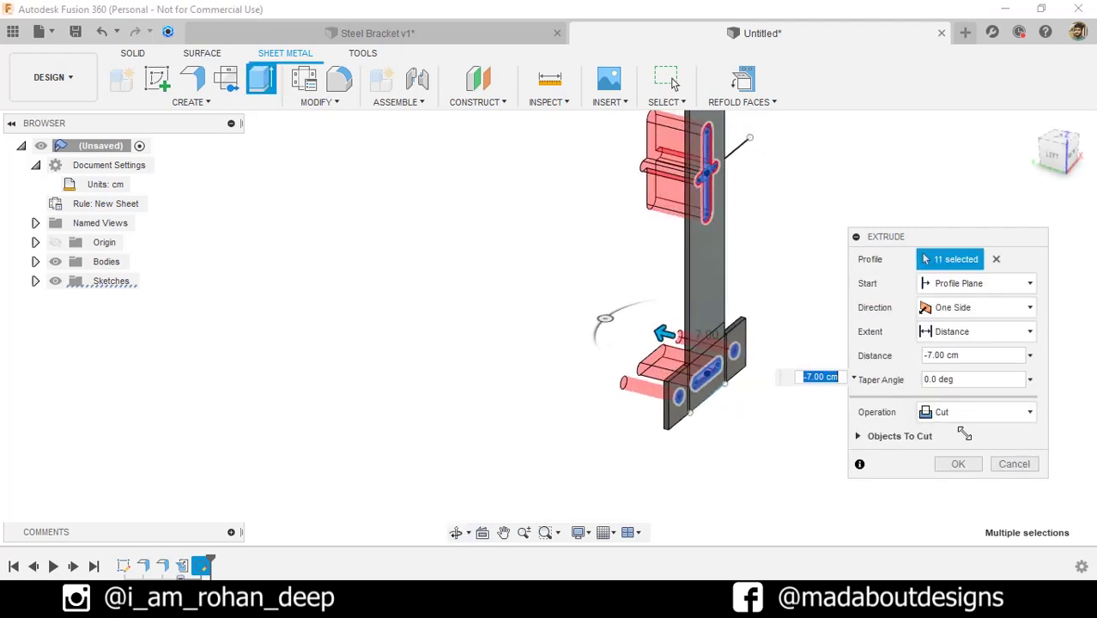
pyautogui.click(958, 464)
pyautogui.keyDown('shift'); pyautogui.moveTo(870, 367); pyautogui.dragTo(823, 311, button='middle'); pyautogui.keyUp('shift')
pyautogui.keyDown('shift'); pyautogui.moveTo(811, 296); pyautogui.dragTo(794, 348, button='middle'); pyautogui.keyUp('shift')
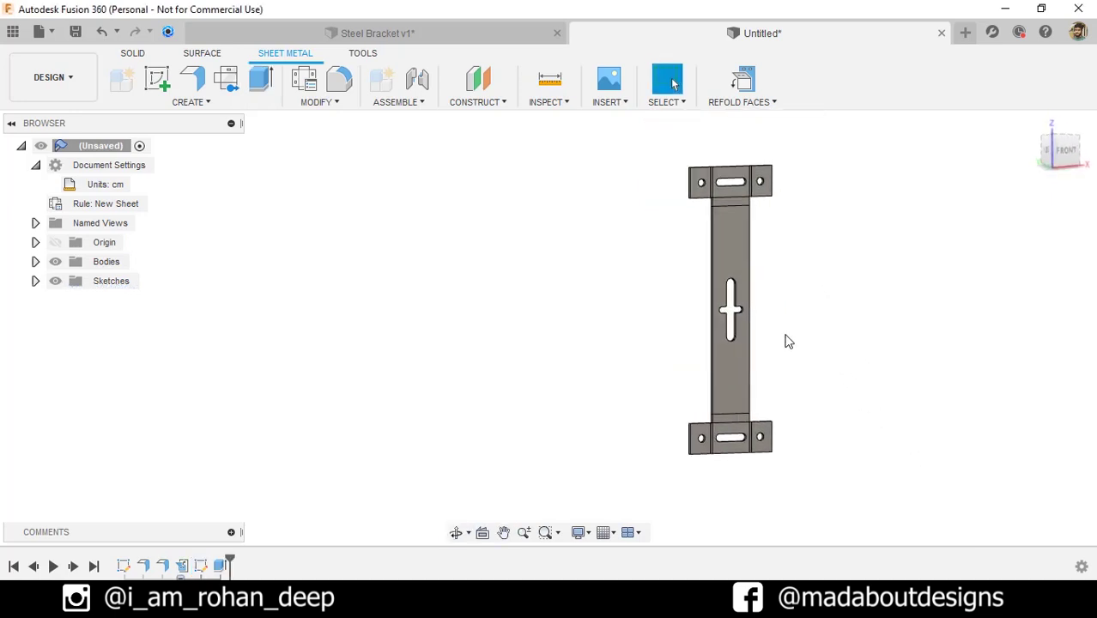
pyautogui.click(746, 81)
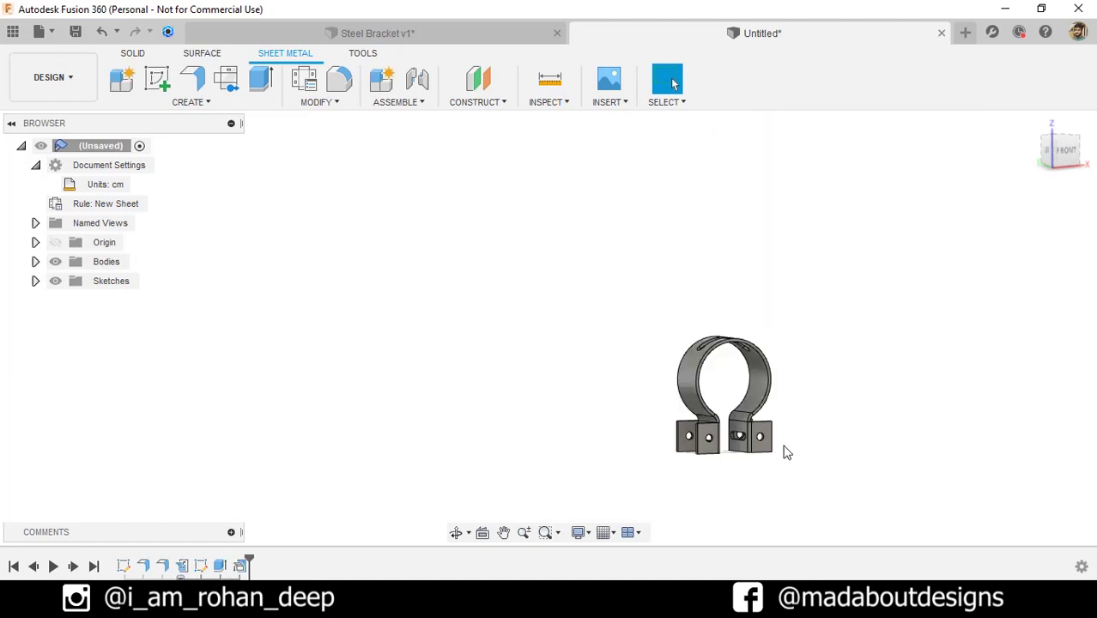
pyautogui.moveTo(767, 435)
pyautogui.keyDown('shift'); pyautogui.mouseDown(button='middle')
pyautogui.moveTo(828, 429)
pyautogui.moveTo(779, 456)
pyautogui.moveTo(724, 462)
pyautogui.moveTo(544, 451)
pyautogui.moveTo(780, 452)
pyautogui.mouseUp(button='middle'); pyautogui.keyUp('shift')
pyautogui.scroll(3, 744, 453)
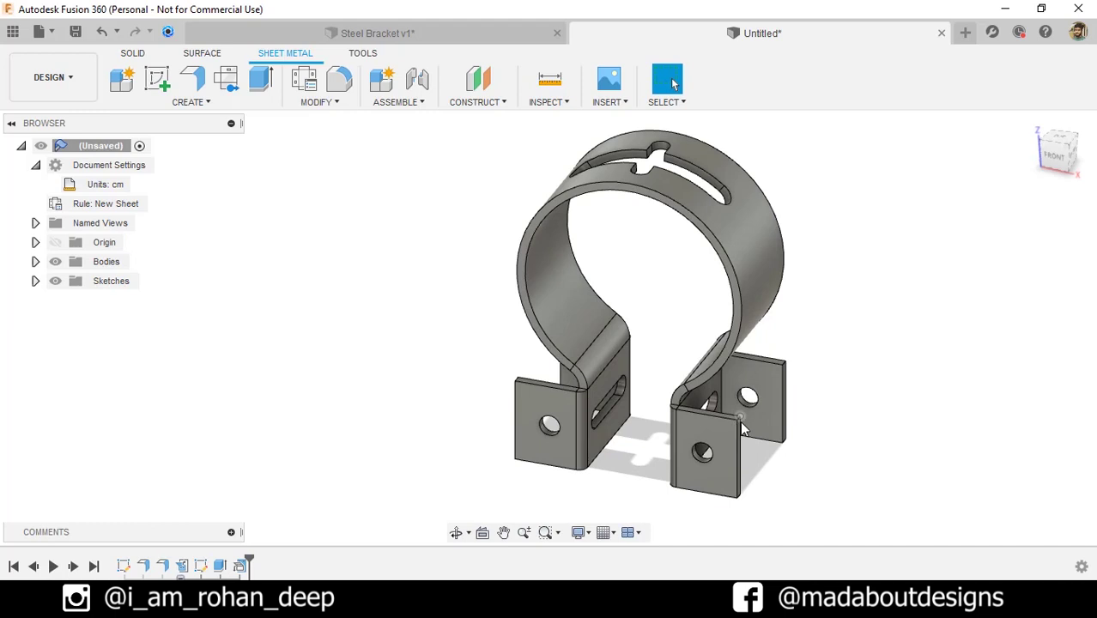
# Step: Start a fillet and select the first four vertical flange corner edges
pyautogui.click(338, 102)
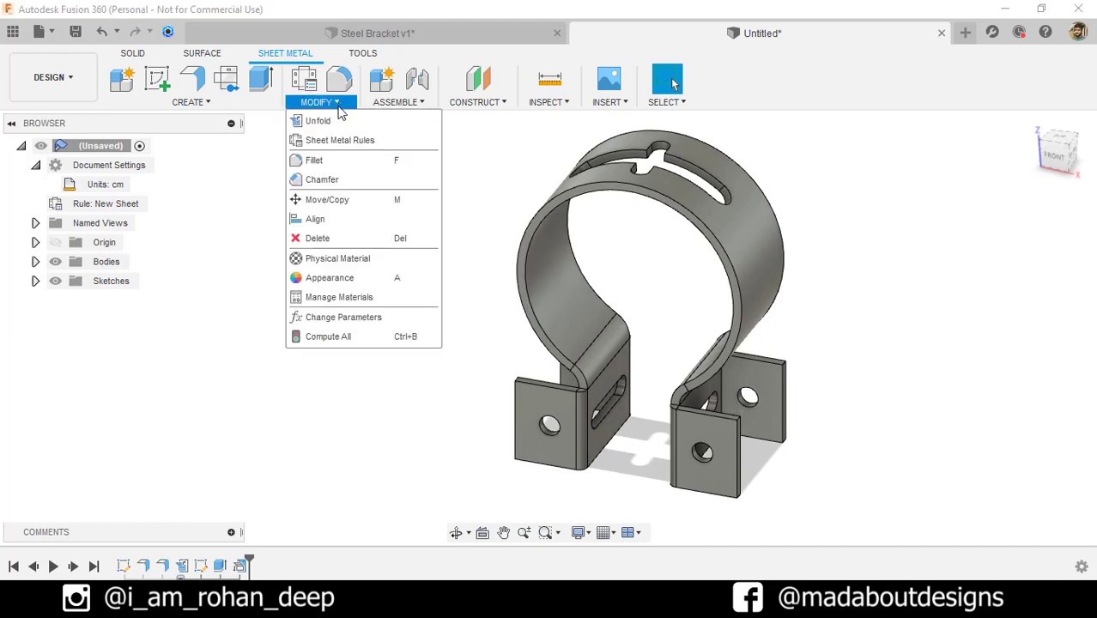
pyautogui.click(337, 161)
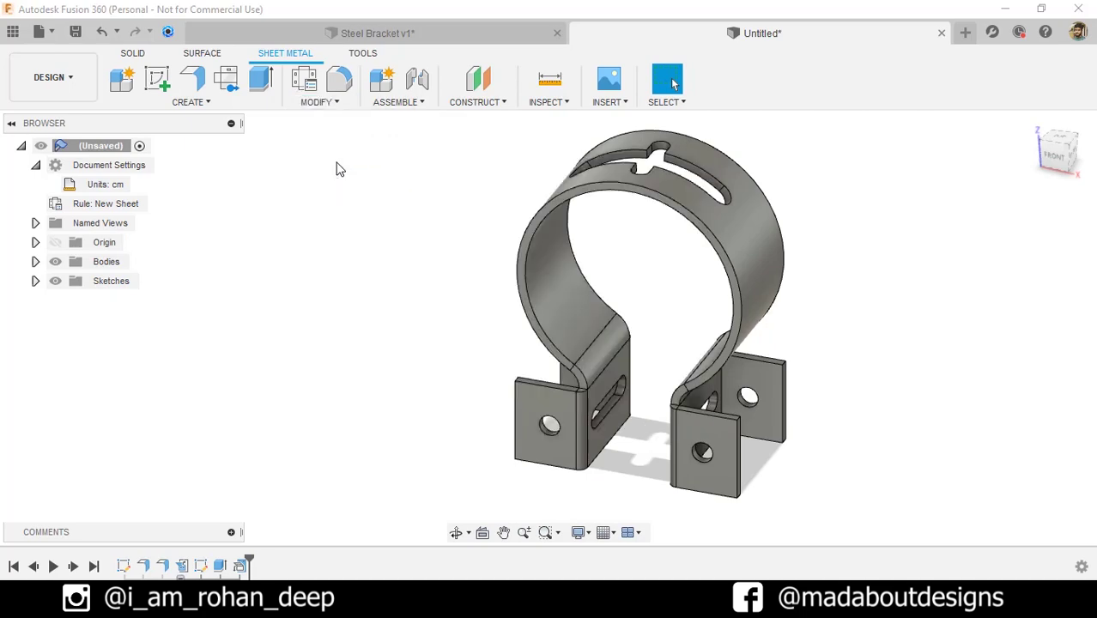
pyautogui.keyDown('shift'); pyautogui.moveTo(515, 344); pyautogui.dragTo(635, 357, button='middle'); pyautogui.keyUp('shift')
pyautogui.click(633, 369)
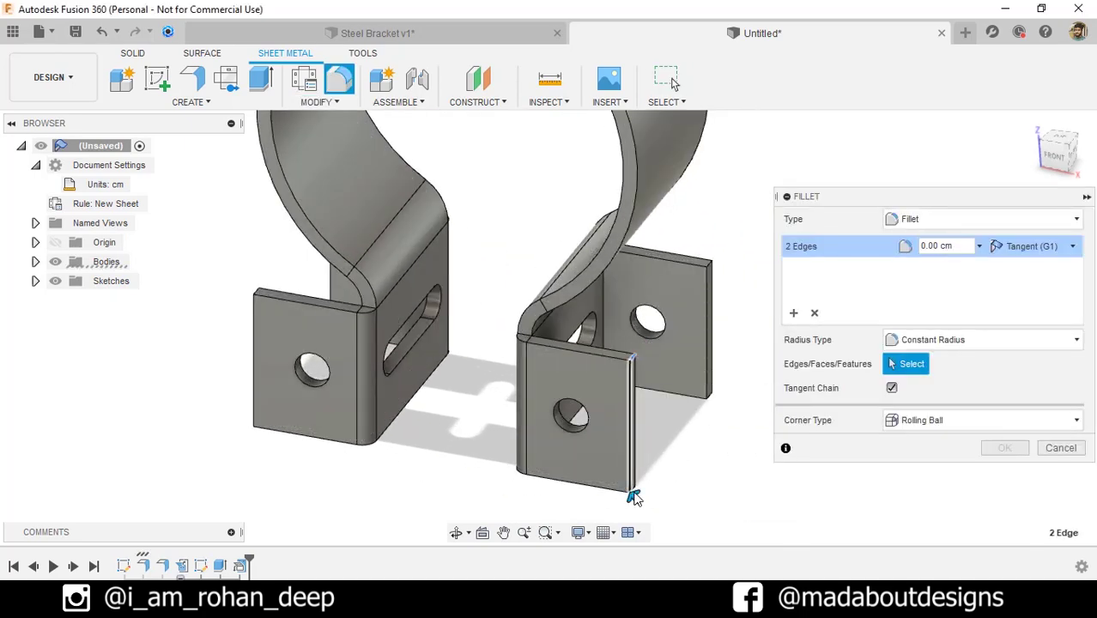
pyautogui.click(637, 489)
pyautogui.scroll(5, 676, 316)
pyautogui.click(719, 249)
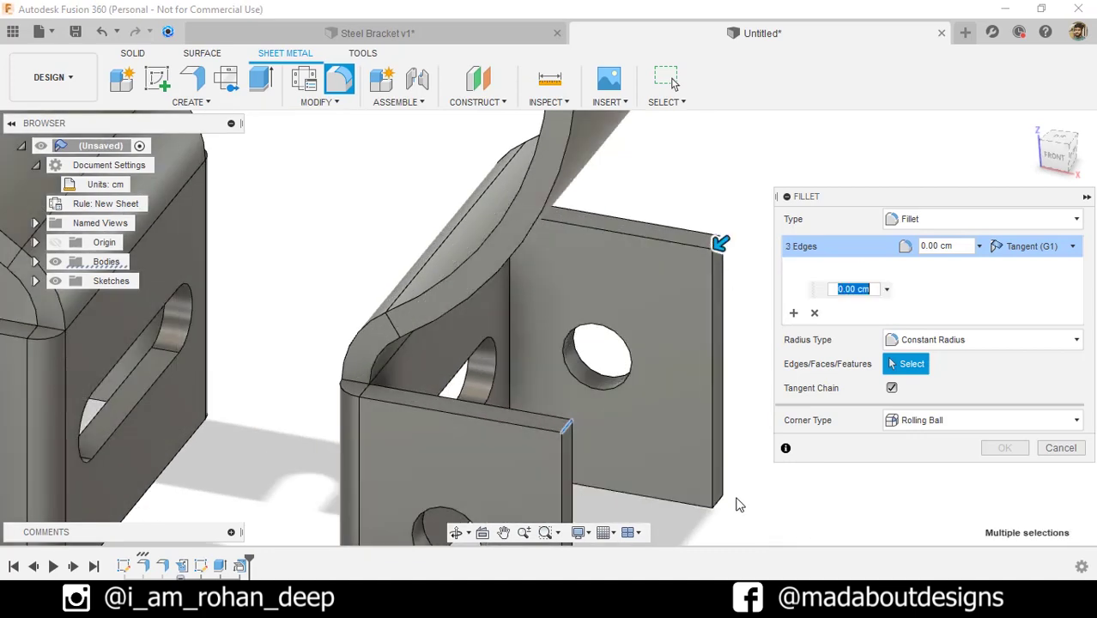
pyautogui.click(731, 503)
# Step: Add the remaining four flange corner edges and apply a 1.5 fillet radius
pyautogui.keyDown('shift'); pyautogui.moveTo(726, 436); pyautogui.dragTo(632, 450, button='middle'); pyautogui.keyUp('shift')
pyautogui.click(492, 320)
pyautogui.click(509, 363)
pyautogui.click(634, 446)
pyautogui.click(372, 395)
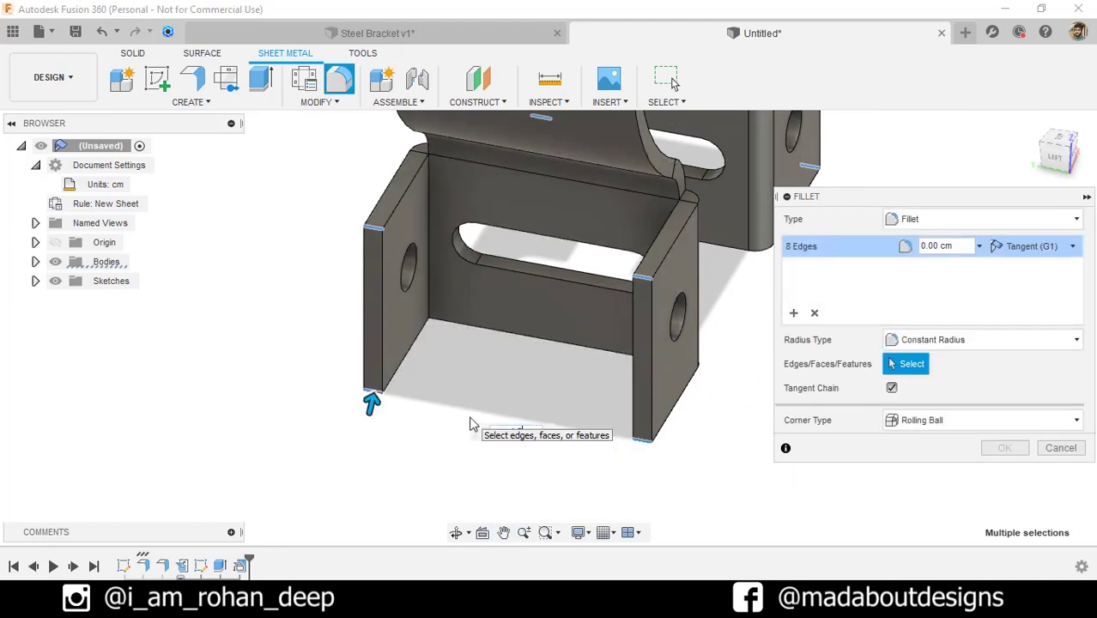
pyautogui.write('1.5')
pyautogui.press('Return')
pyautogui.scroll(-5, 483, 400)
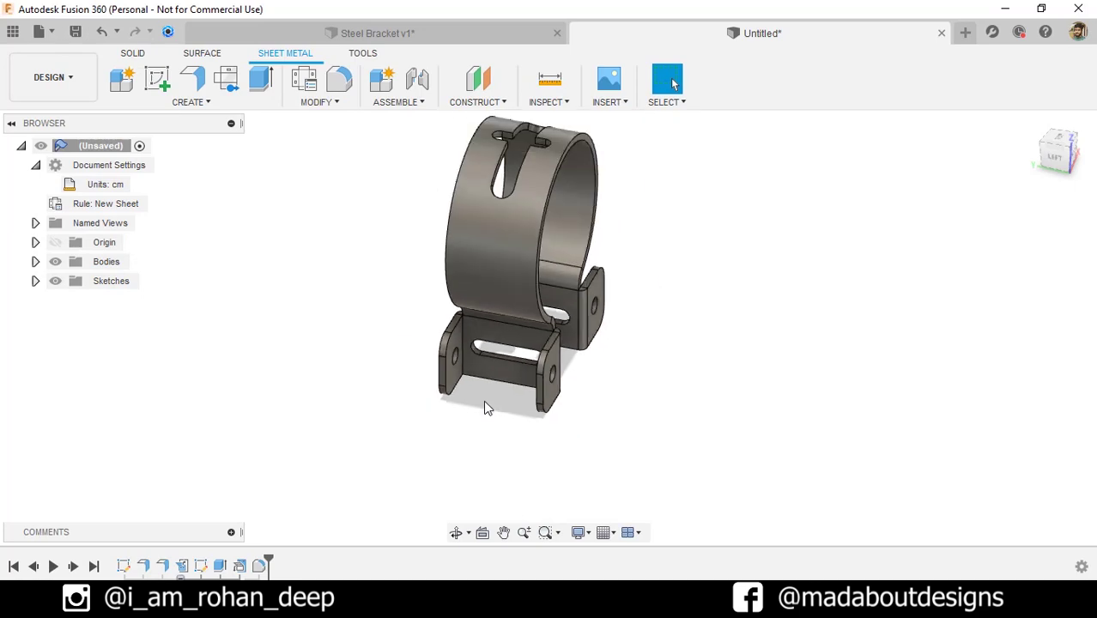
pyautogui.keyDown('shift'); pyautogui.moveTo(652, 402); pyautogui.dragTo(489, 380, button='middle'); pyautogui.keyUp('shift')
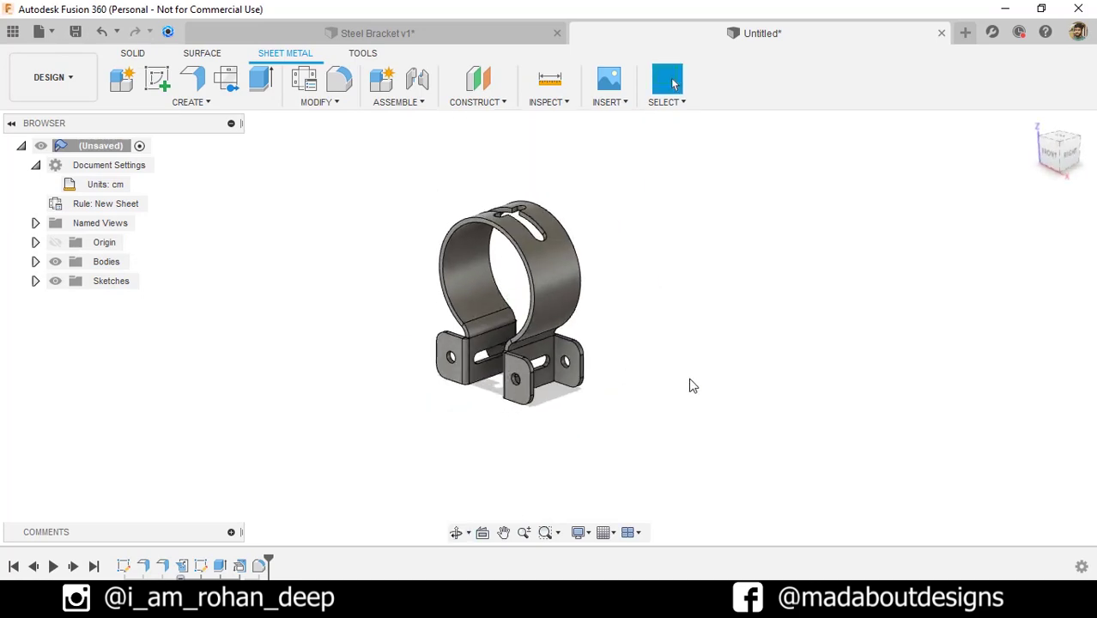
# Step: Drag the Stainless Steel - Polished appearance onto the bracket body and close the Appearance panel
pyautogui.press('a')
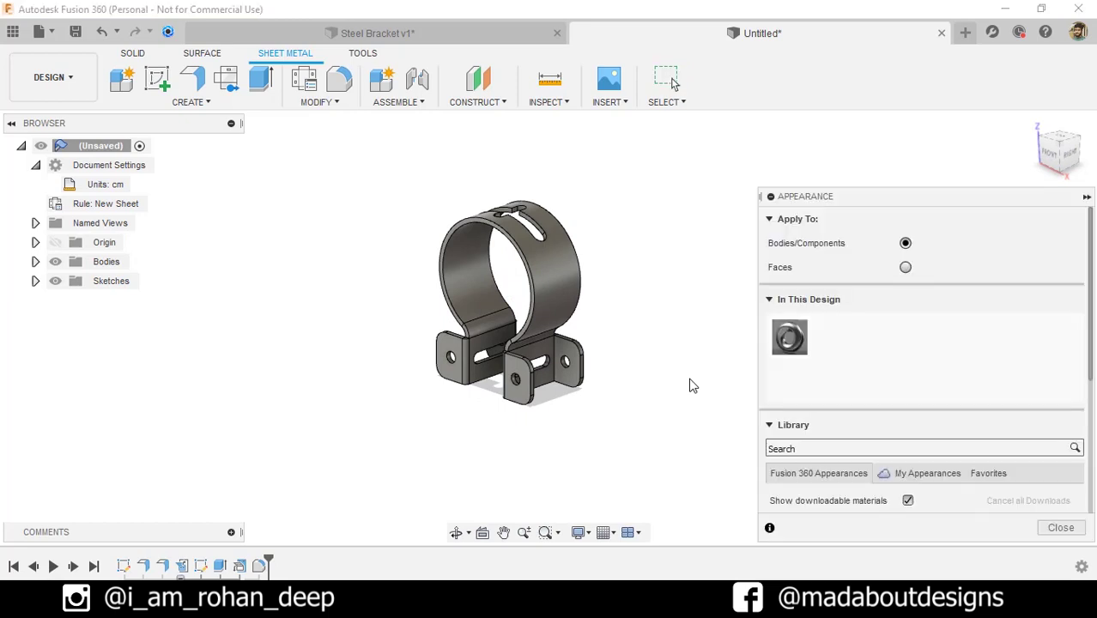
pyautogui.scroll(-3, 832, 390)
pyautogui.scroll(8, 832, 390)
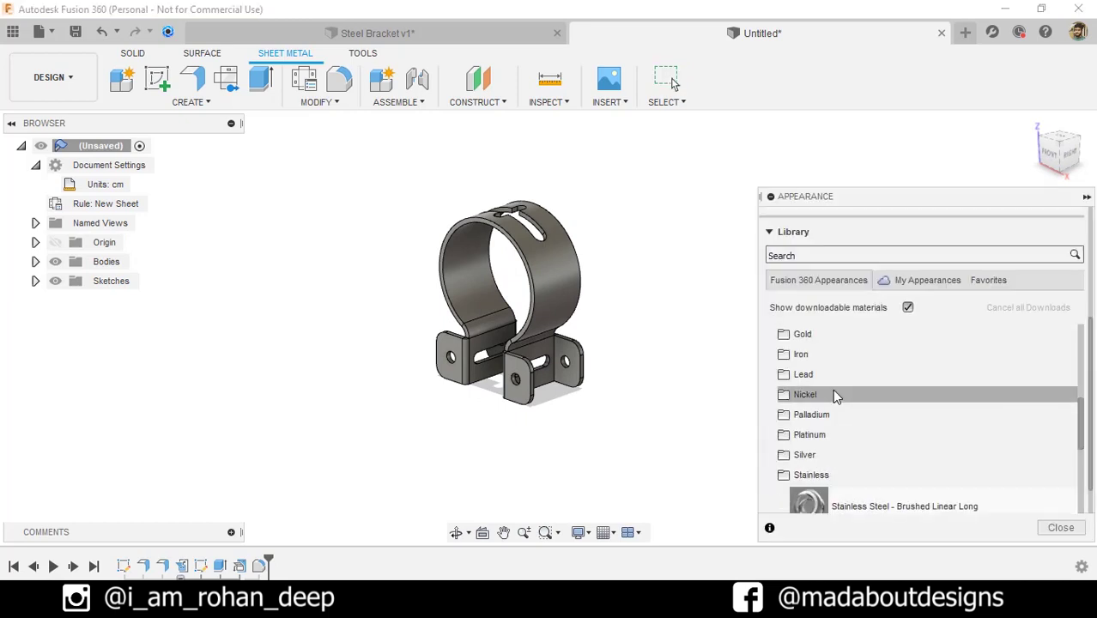
pyautogui.scroll(-3, 828, 375)
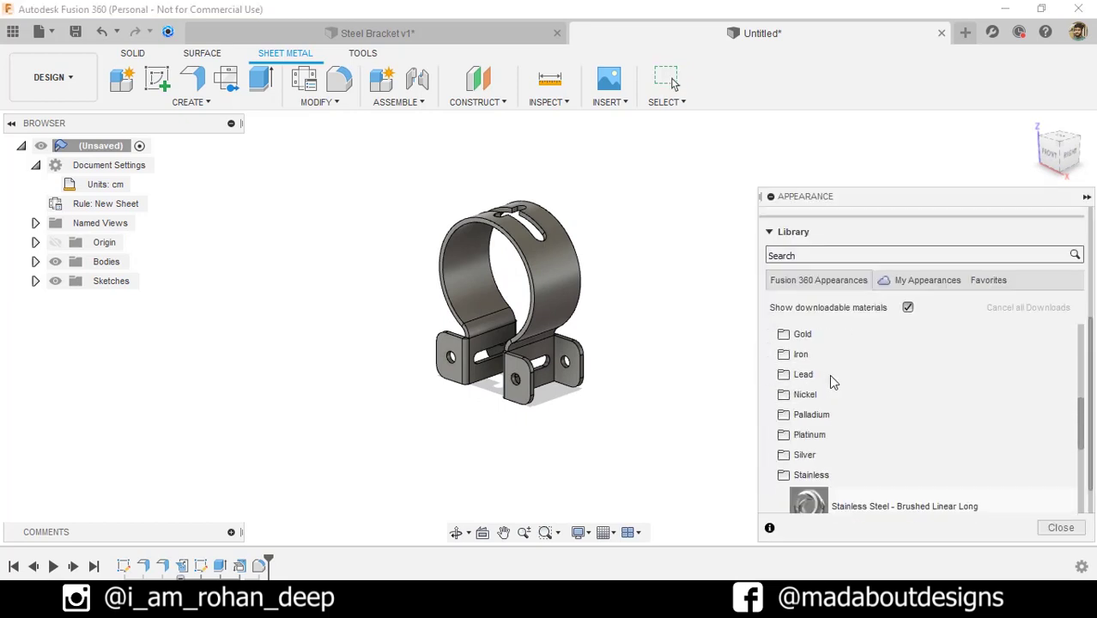
pyautogui.scroll(-1, 826, 442)
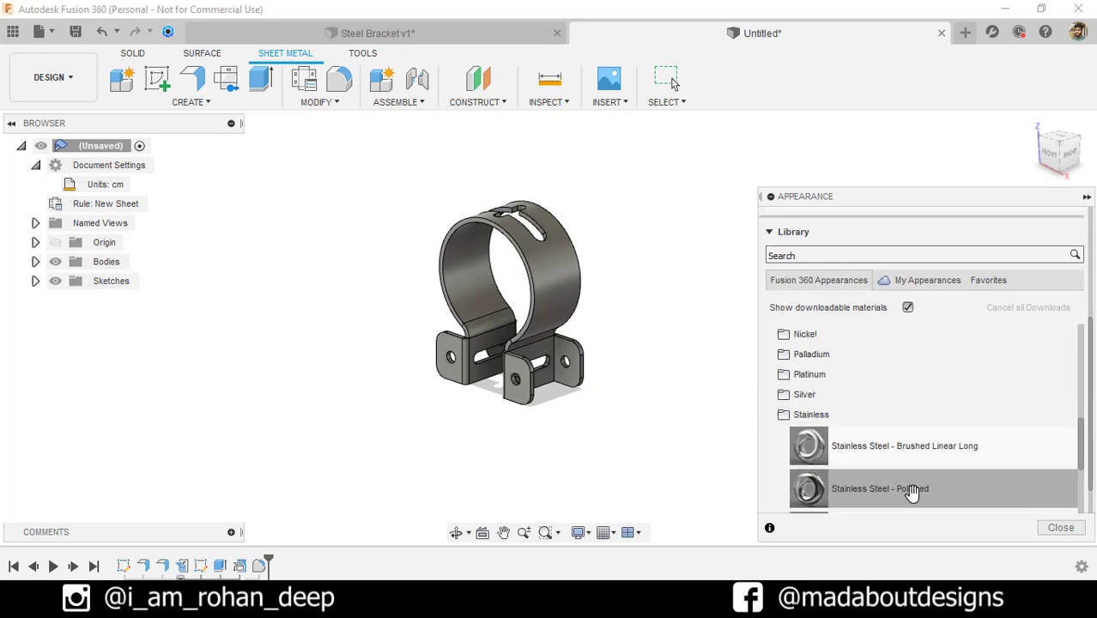
pyautogui.moveTo(848, 486); pyautogui.dragTo(561, 261)
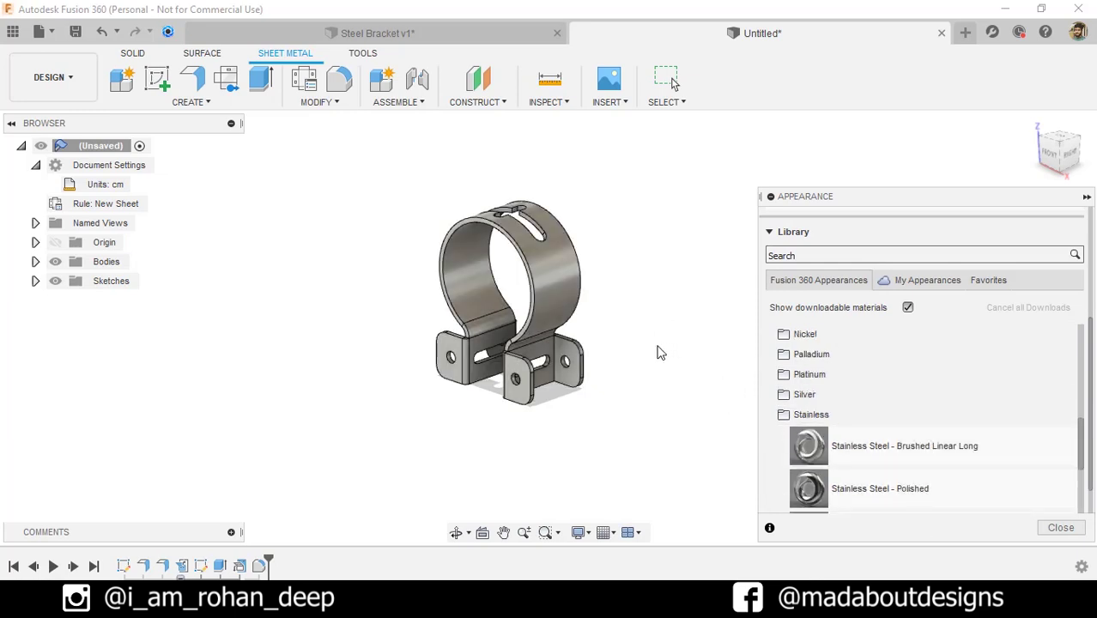
pyautogui.press('Escape')
pyautogui.scroll(2, 601, 329)
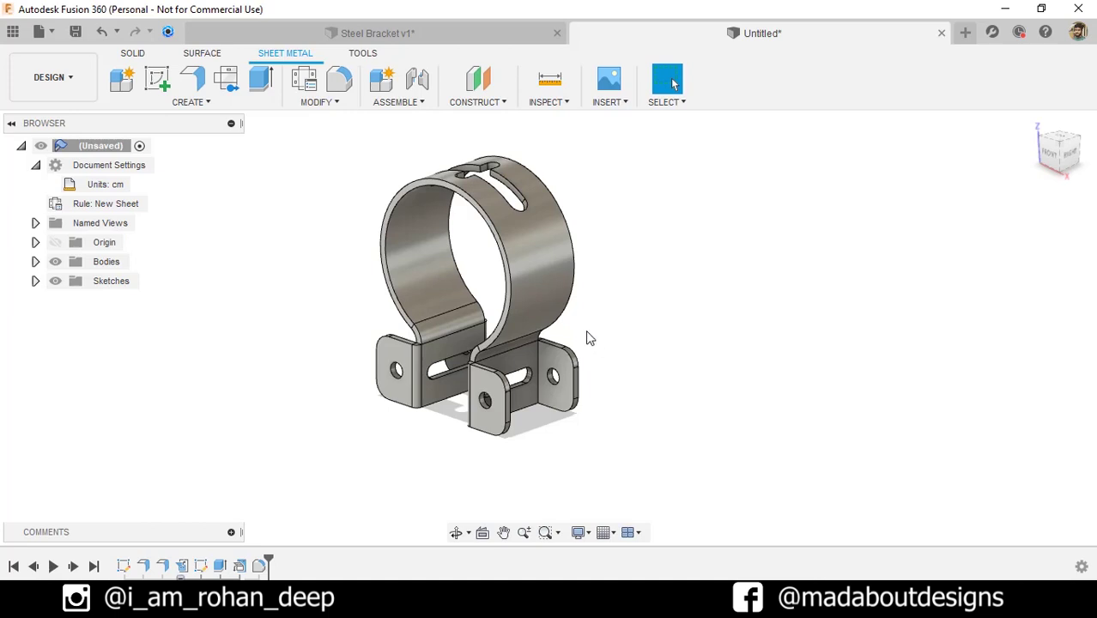
pyautogui.keyDown('shift'); pyautogui.moveTo(589, 338); pyautogui.dragTo(711, 335, button='middle'); pyautogui.keyUp('shift')
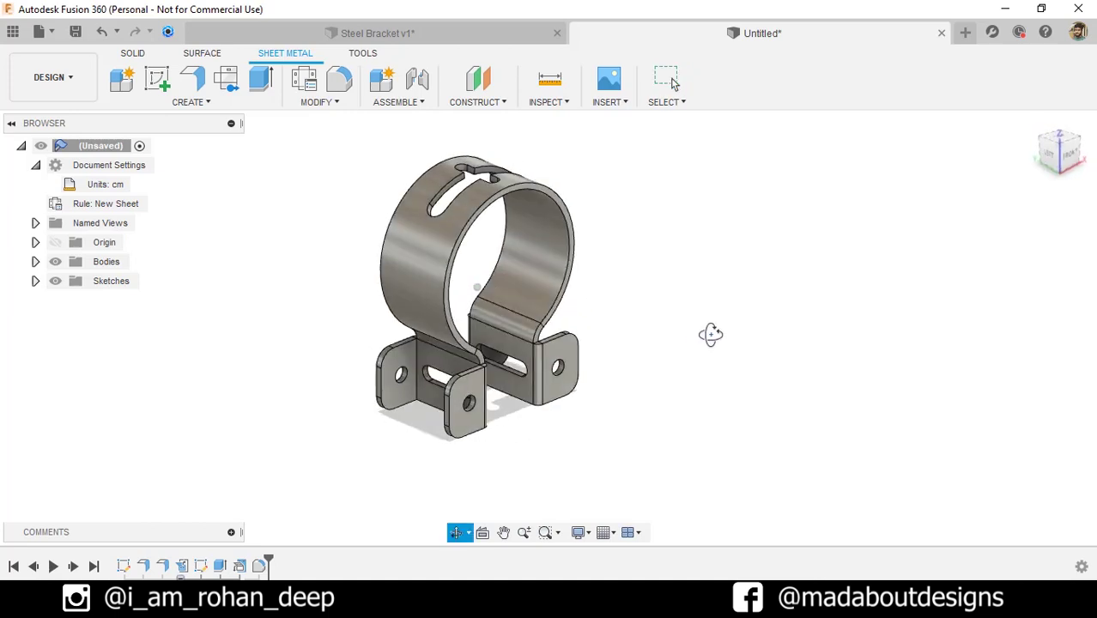
# Step: Edit the New Sheet rule in Sheet Metal Rules, setting Thickness to 4 mm, and save
pyautogui.scroll(3, 489, 244)
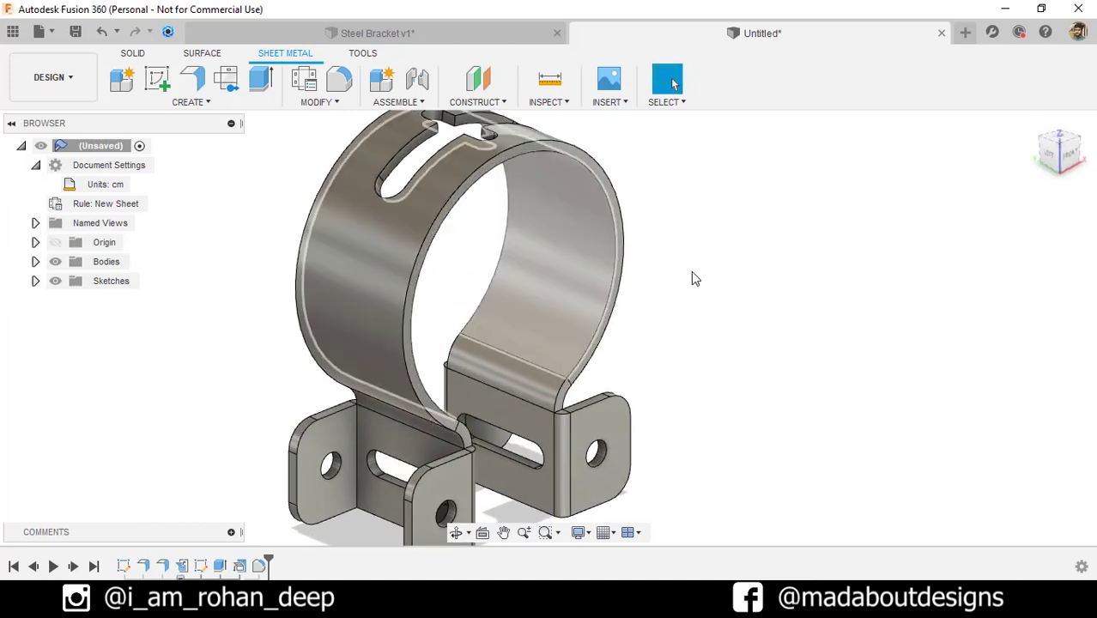
pyautogui.scroll(-2, 747, 296)
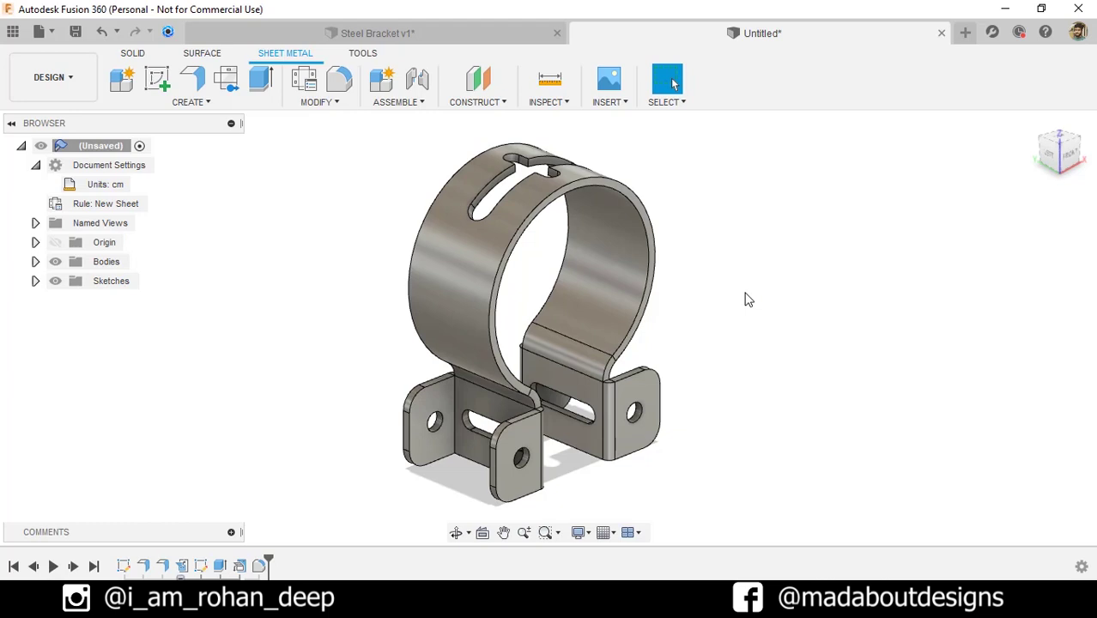
pyautogui.click(333, 107)
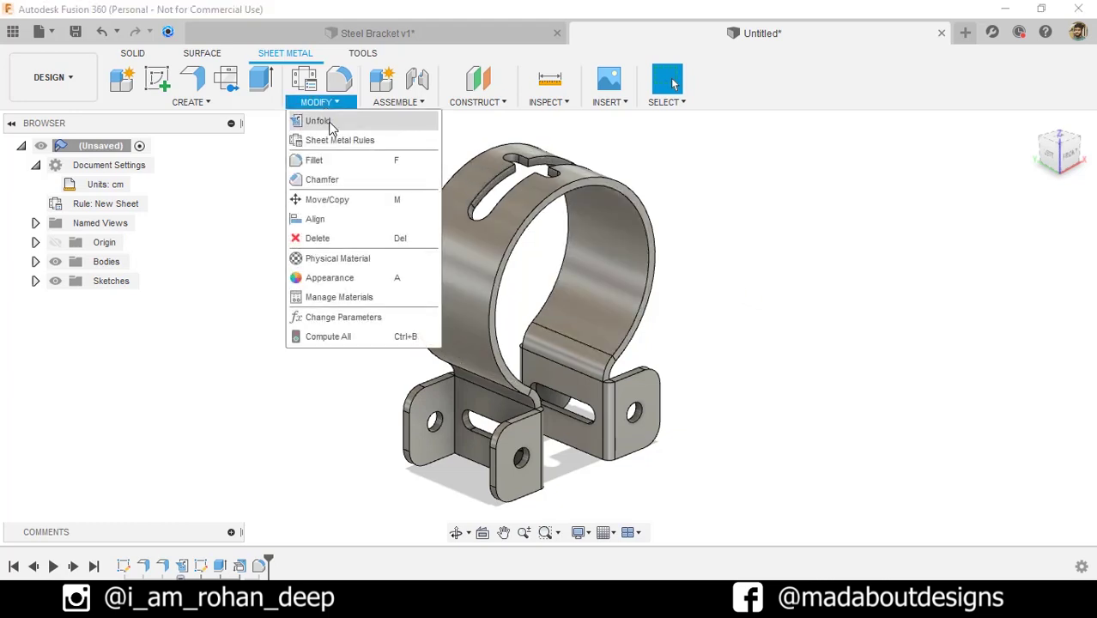
pyautogui.click(340, 140)
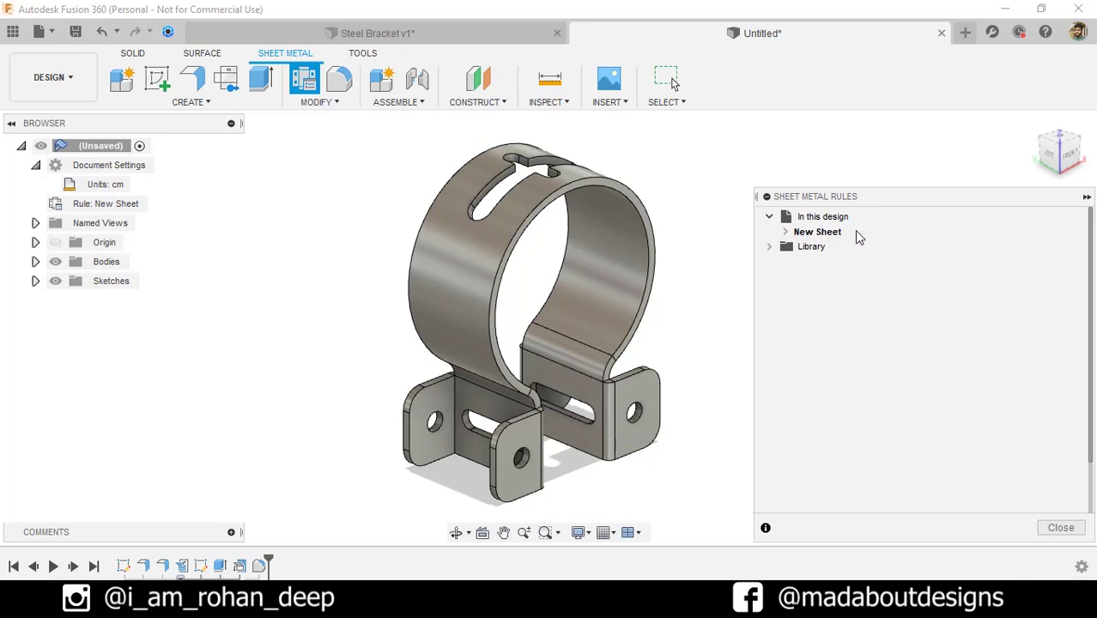
pyautogui.click(823, 235)
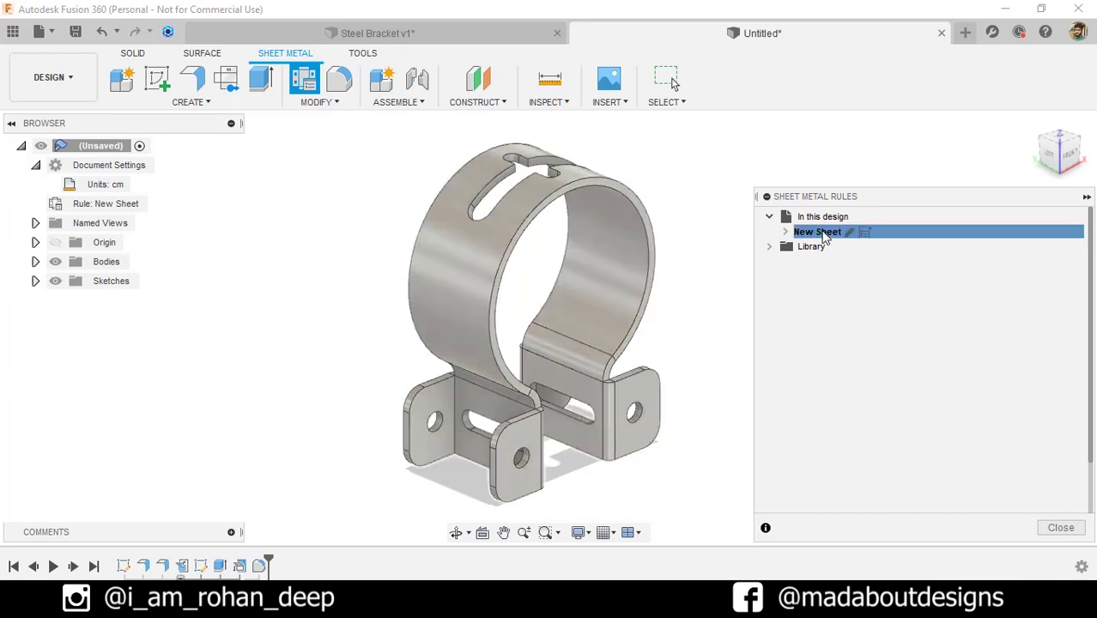
pyautogui.click(850, 233)
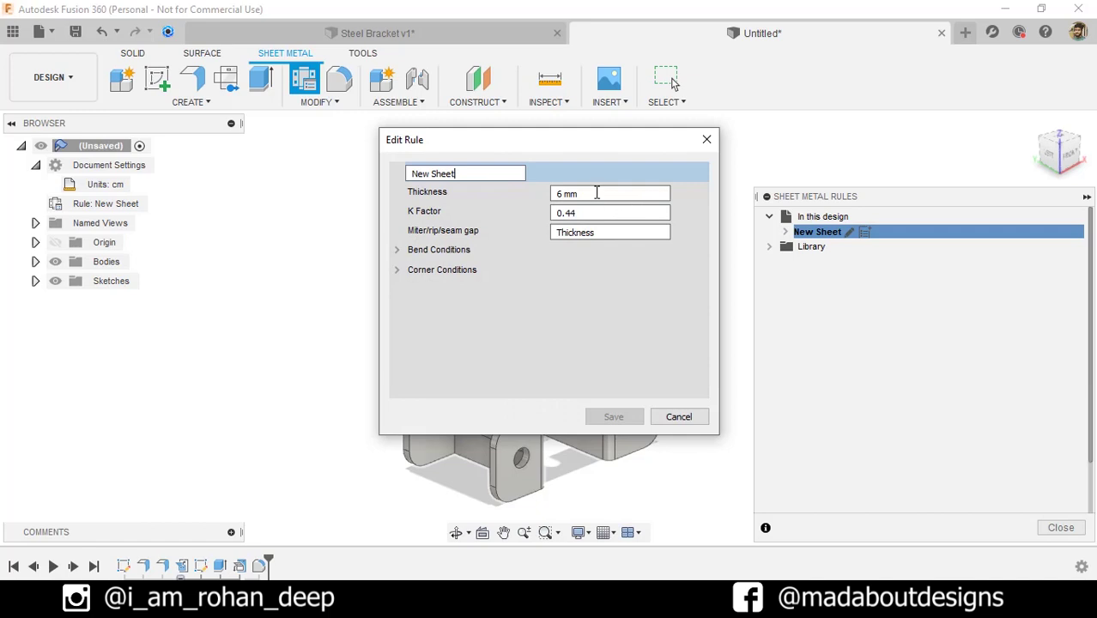
pyautogui.click(597, 193)
pyautogui.click(605, 194)
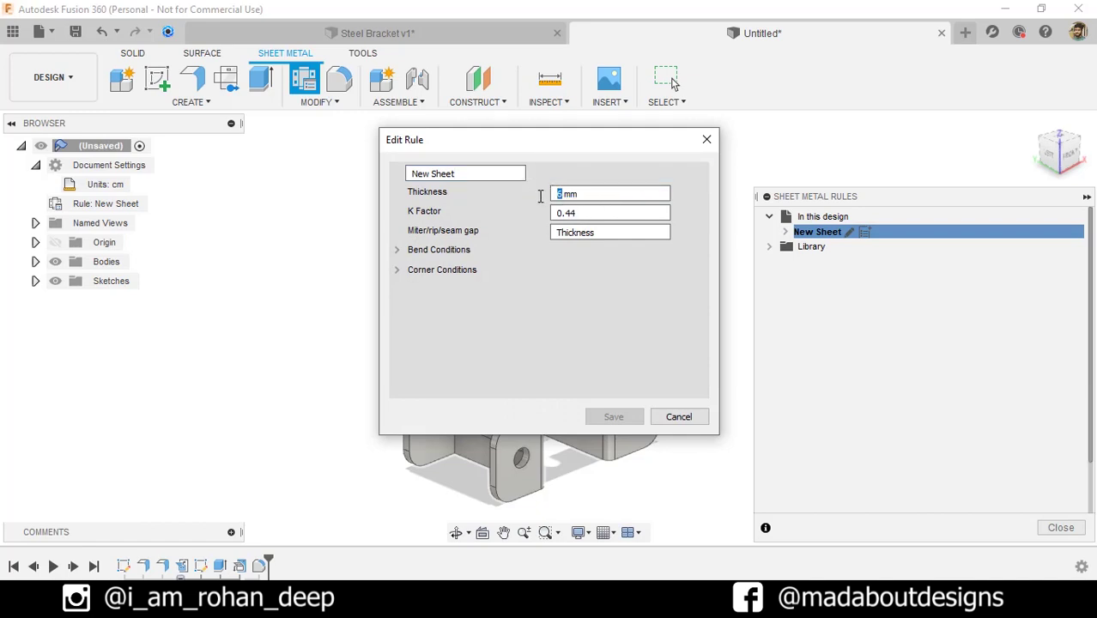
pyautogui.write('4')
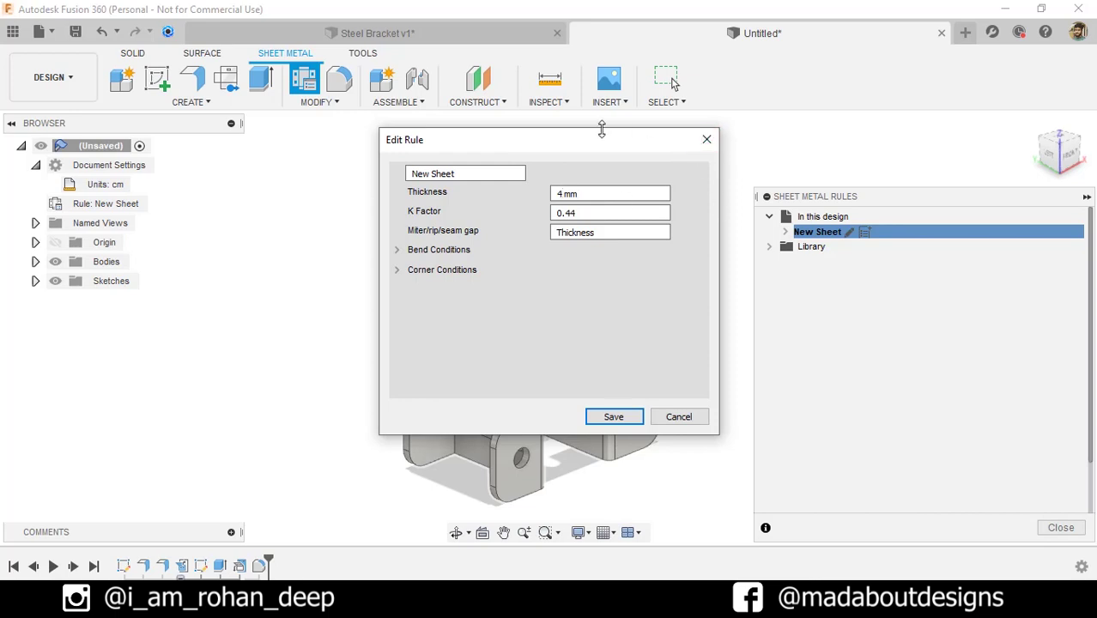
pyautogui.moveTo(605, 137); pyautogui.dragTo(977, 127)
pyautogui.click(988, 407)
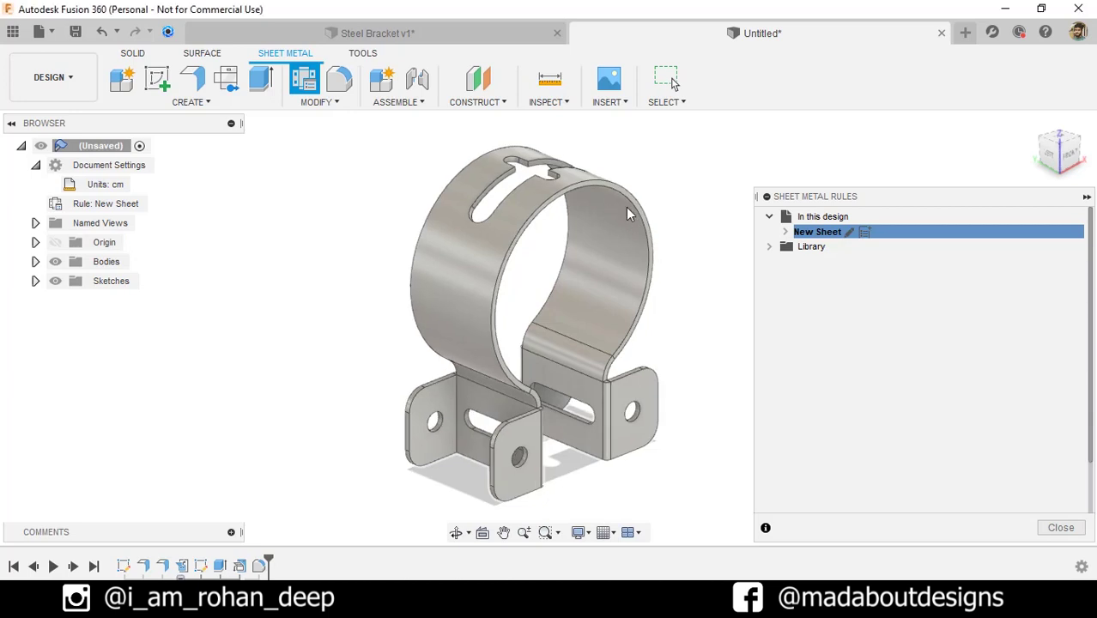
# Step: Close the Sheet Metal Rules list and orbit to inspect the thinner 4 mm polished bracket
pyautogui.click(1061, 528)
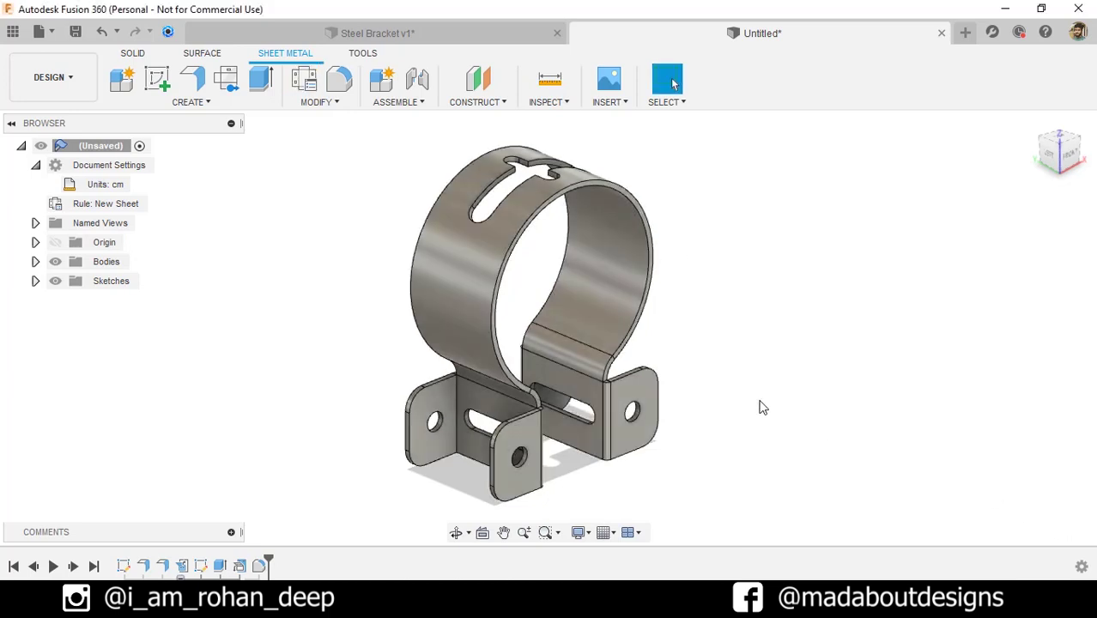
pyautogui.keyDown('shift'); pyautogui.moveTo(743, 386); pyautogui.dragTo(634, 391, button='middle'); pyautogui.keyUp('shift')
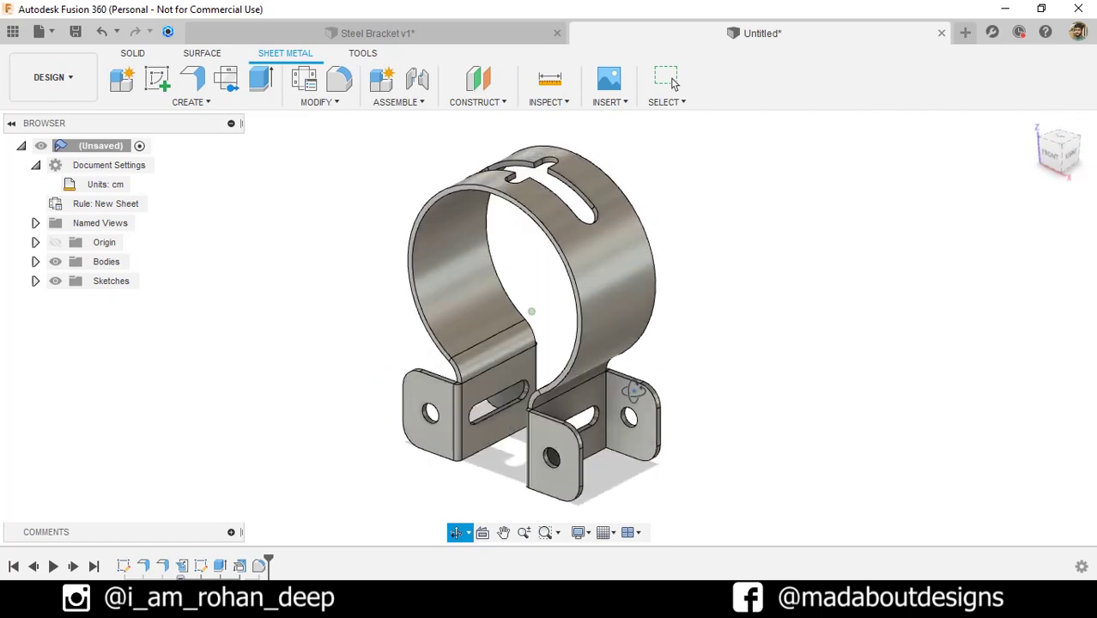
pyautogui.press('Escape')
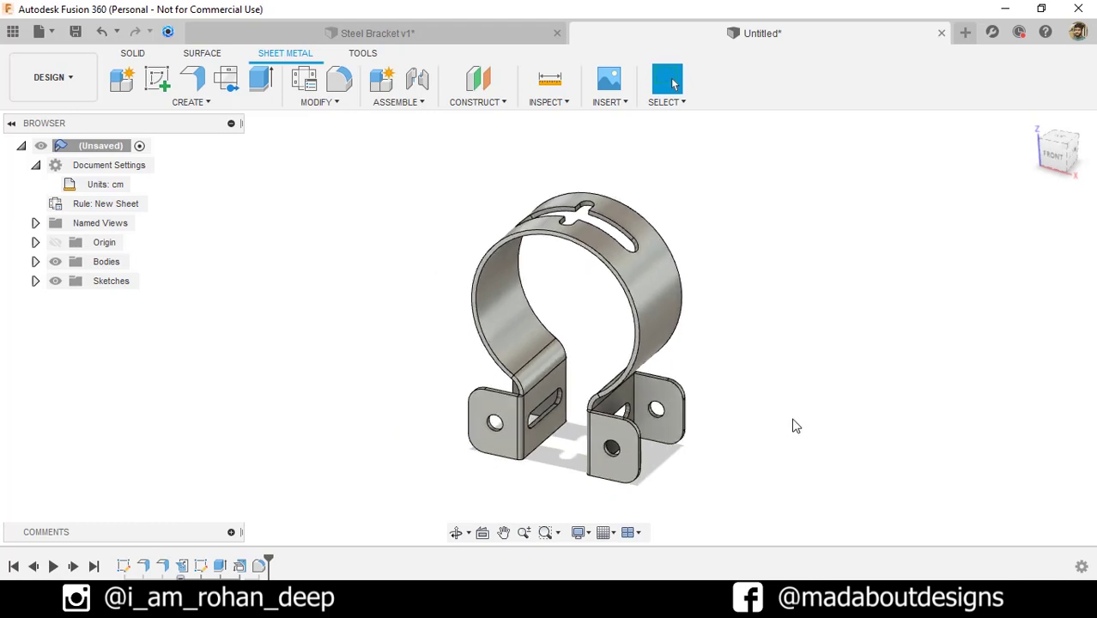